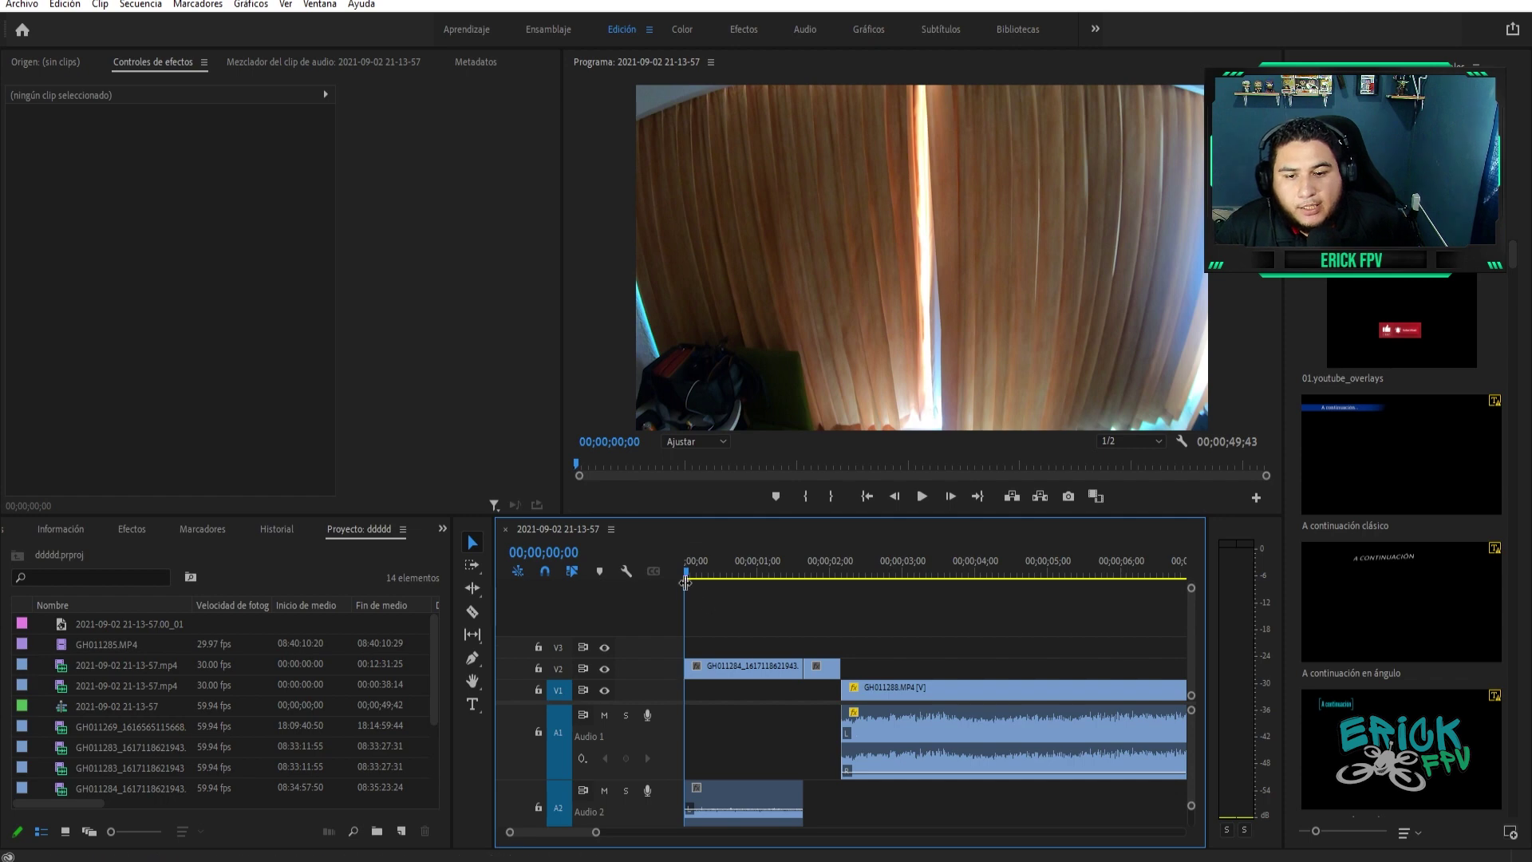
Preview the footage, then razor the beach clip at 00;00;02;51 and delete its opening piece
mouse_move(684, 575)
mouse_down()
mouse_move(784, 595)
mouse_move(763, 587)
mouse_move(841, 576)
mouse_up()
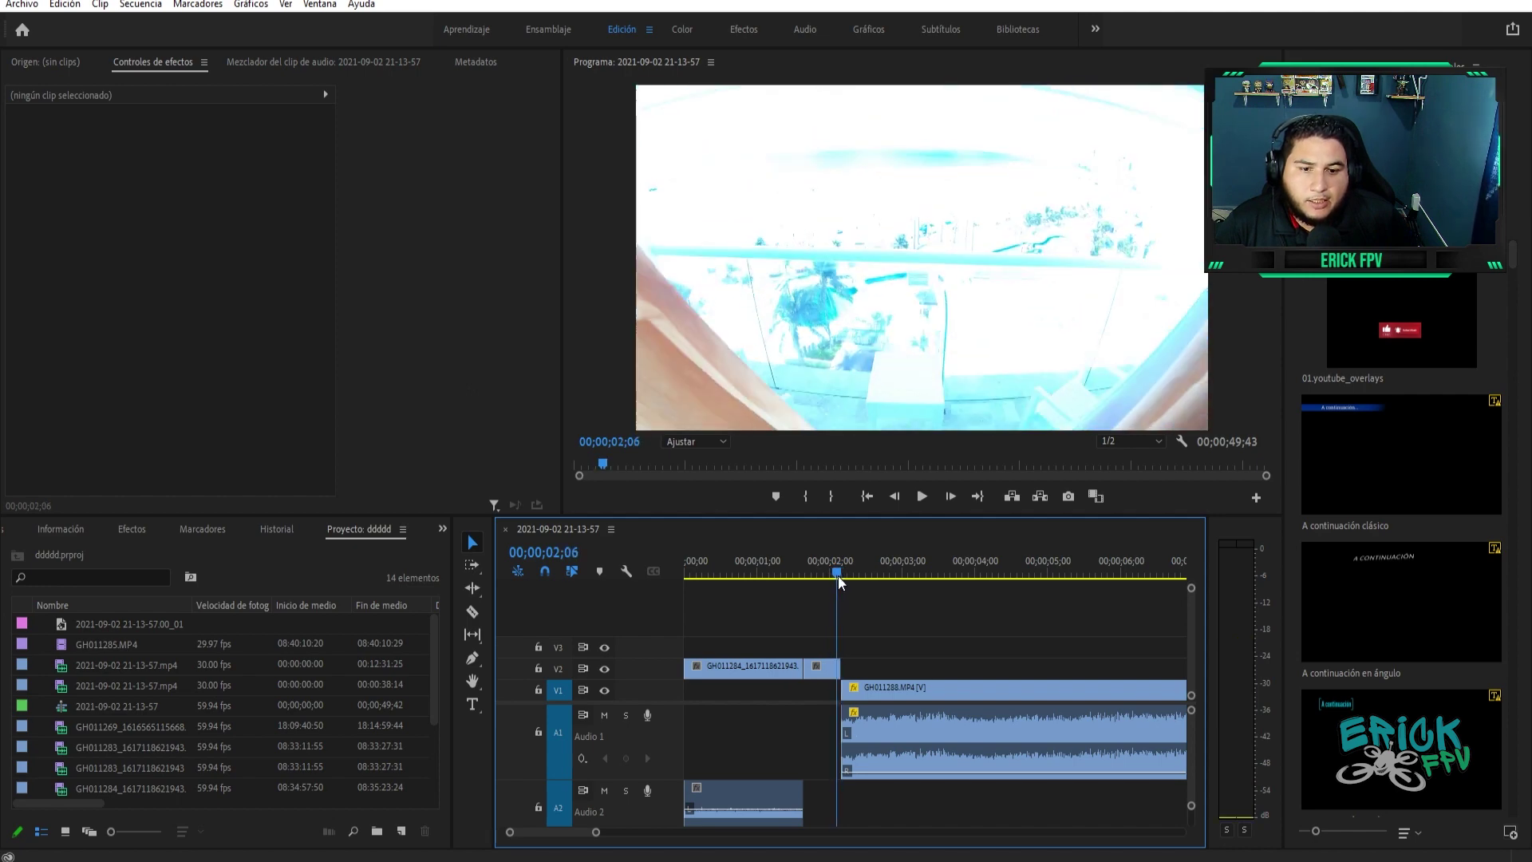
drag(841, 576, 897, 581)
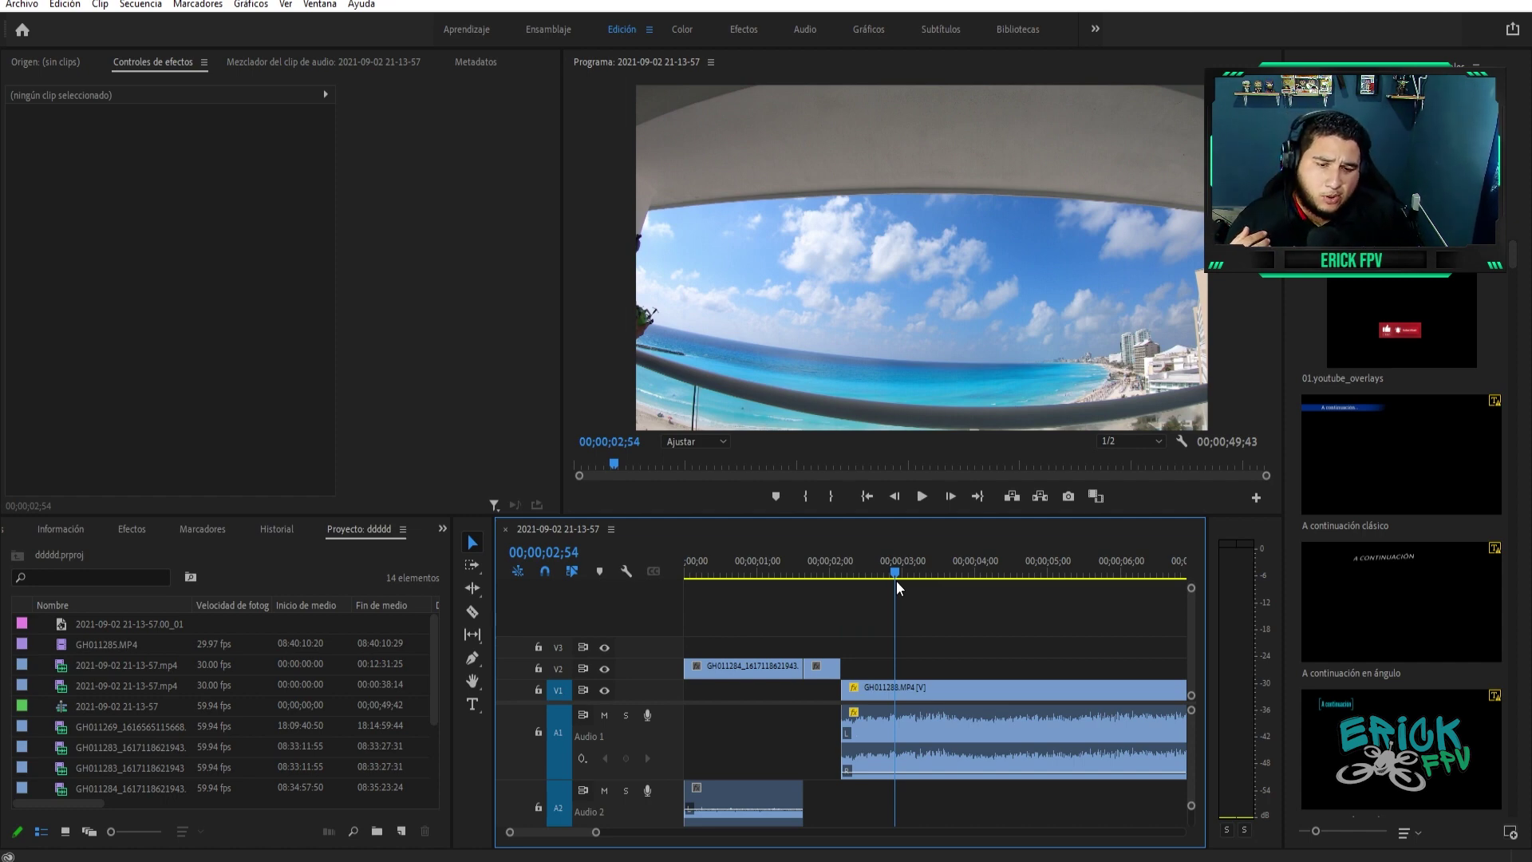
mouse_move(897, 586)
mouse_down()
mouse_move(943, 612)
mouse_move(805, 631)
mouse_move(891, 638)
mouse_up()
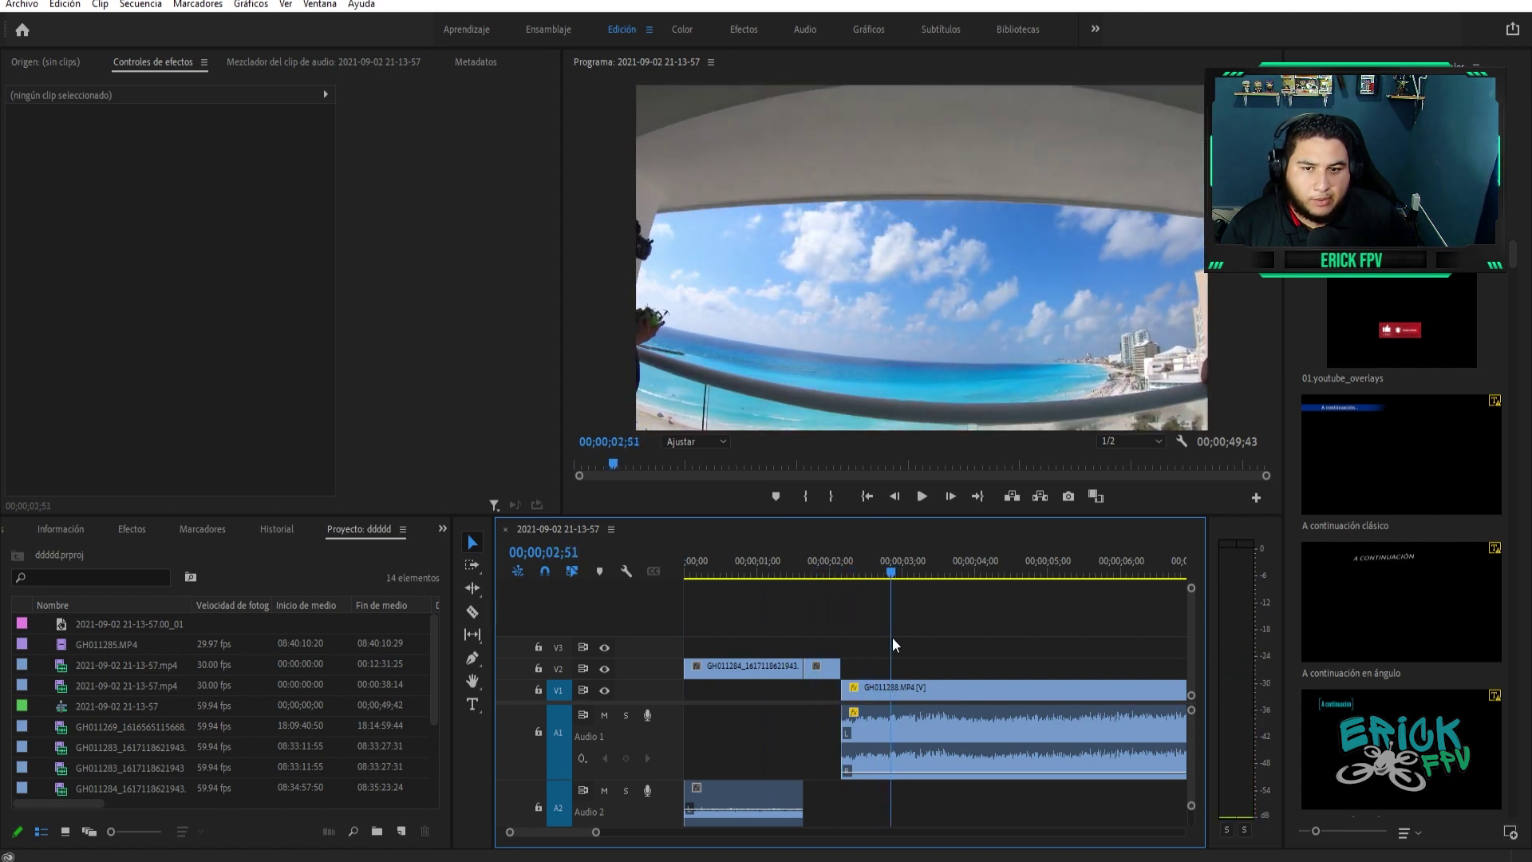
click(472, 611)
click(892, 691)
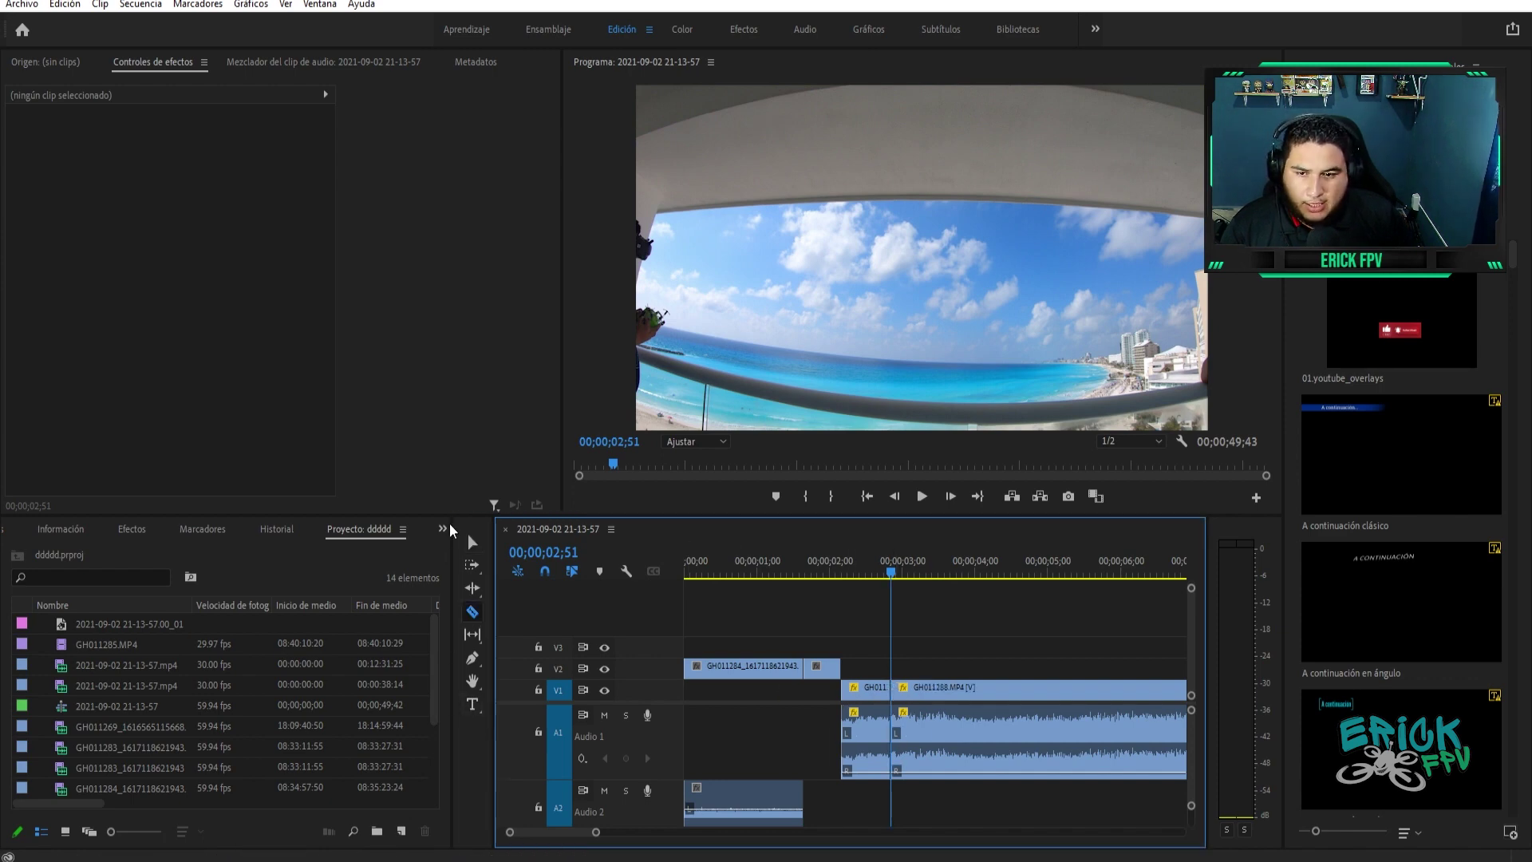
click(468, 541)
click(851, 710)
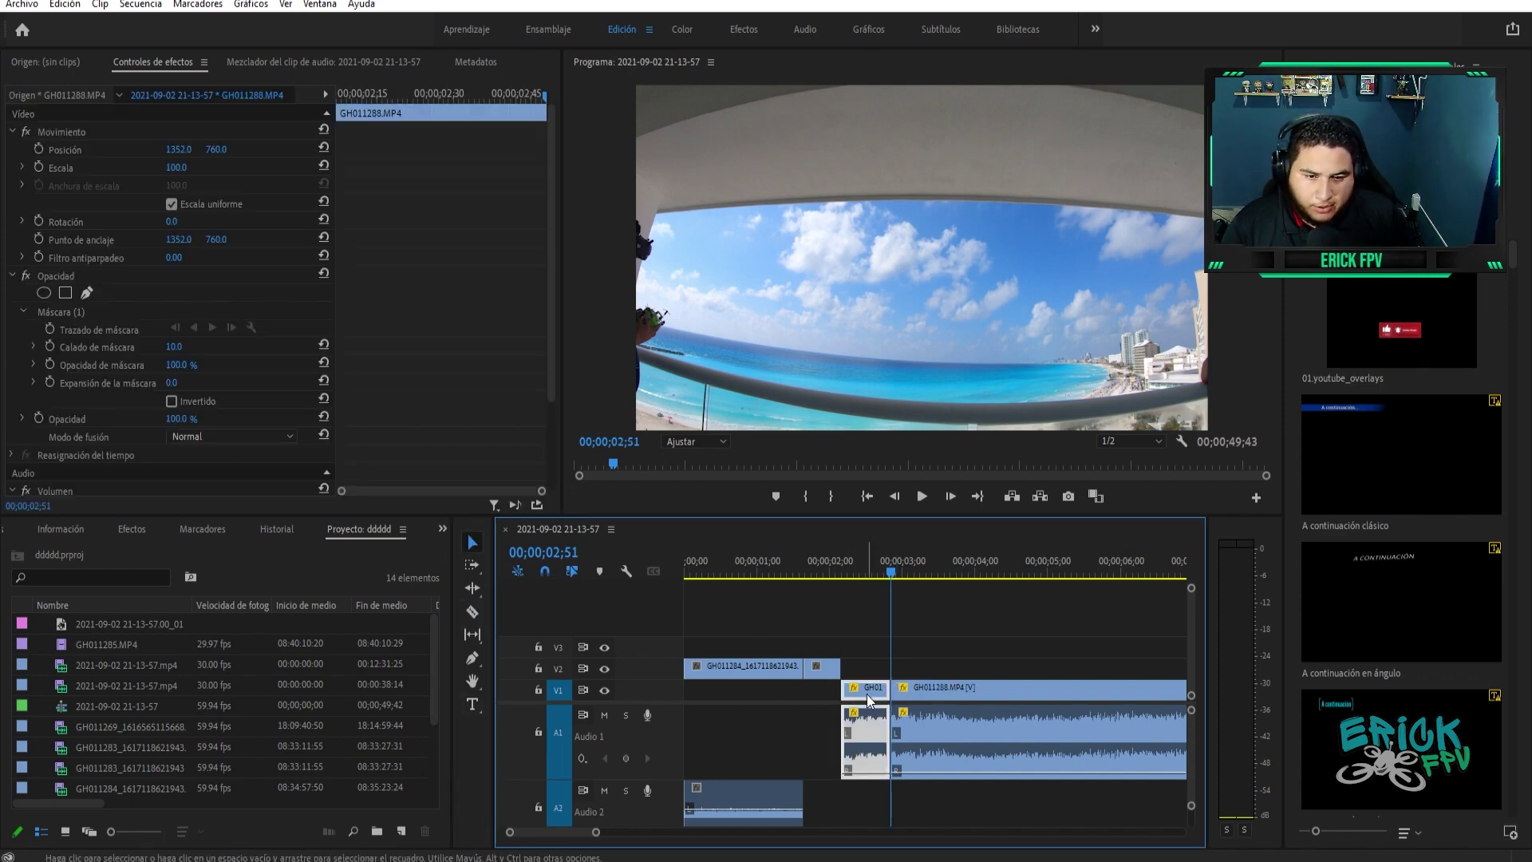
key(Delete)
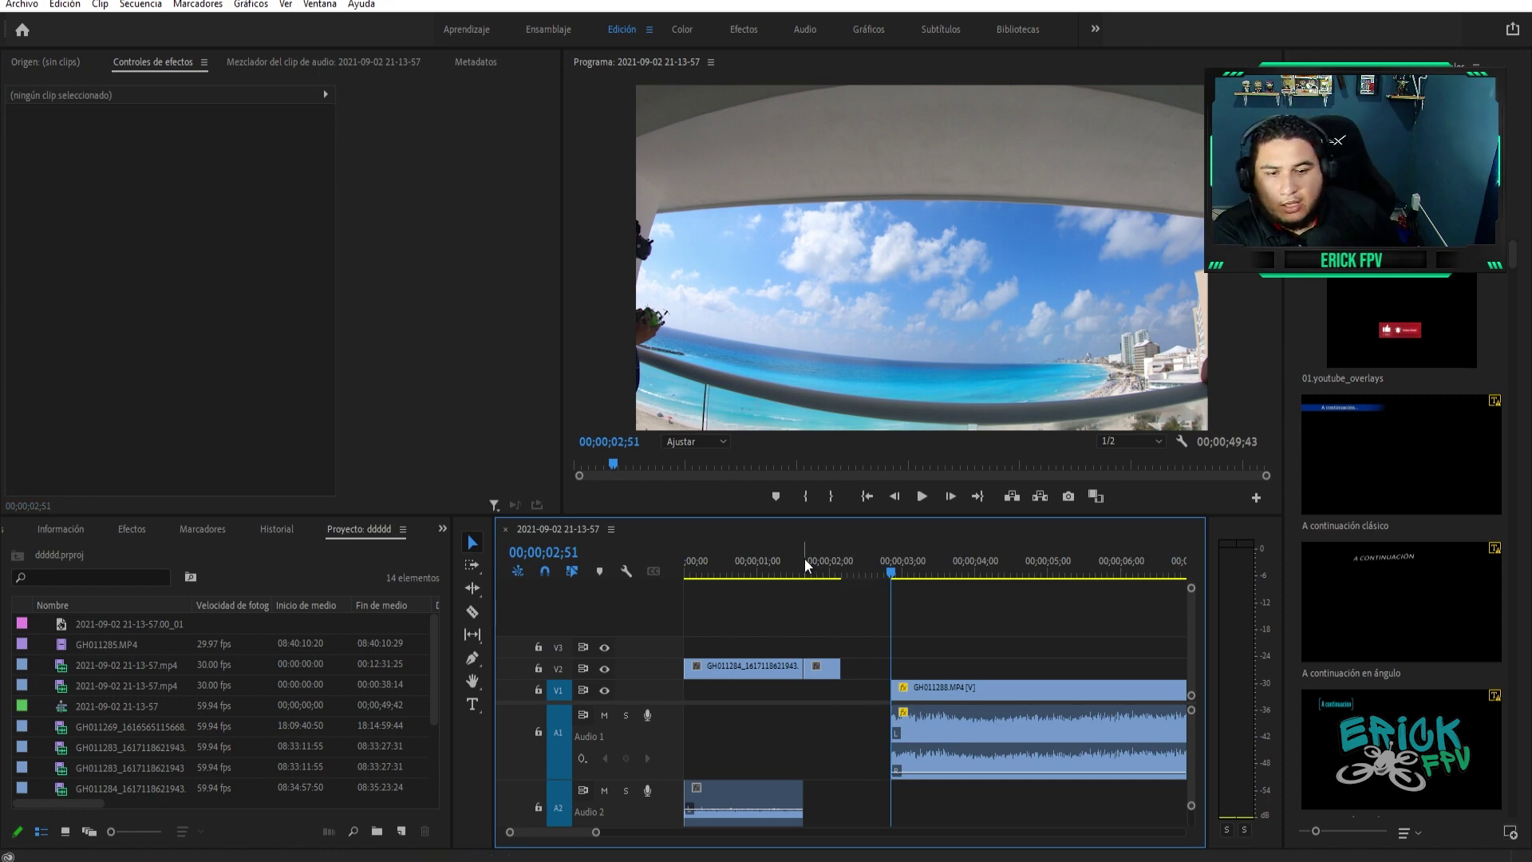
Open the short second curtain piece at frame 00;00;01;39 and show its Effect Controls
click(804, 563)
drag(804, 561, 797, 584)
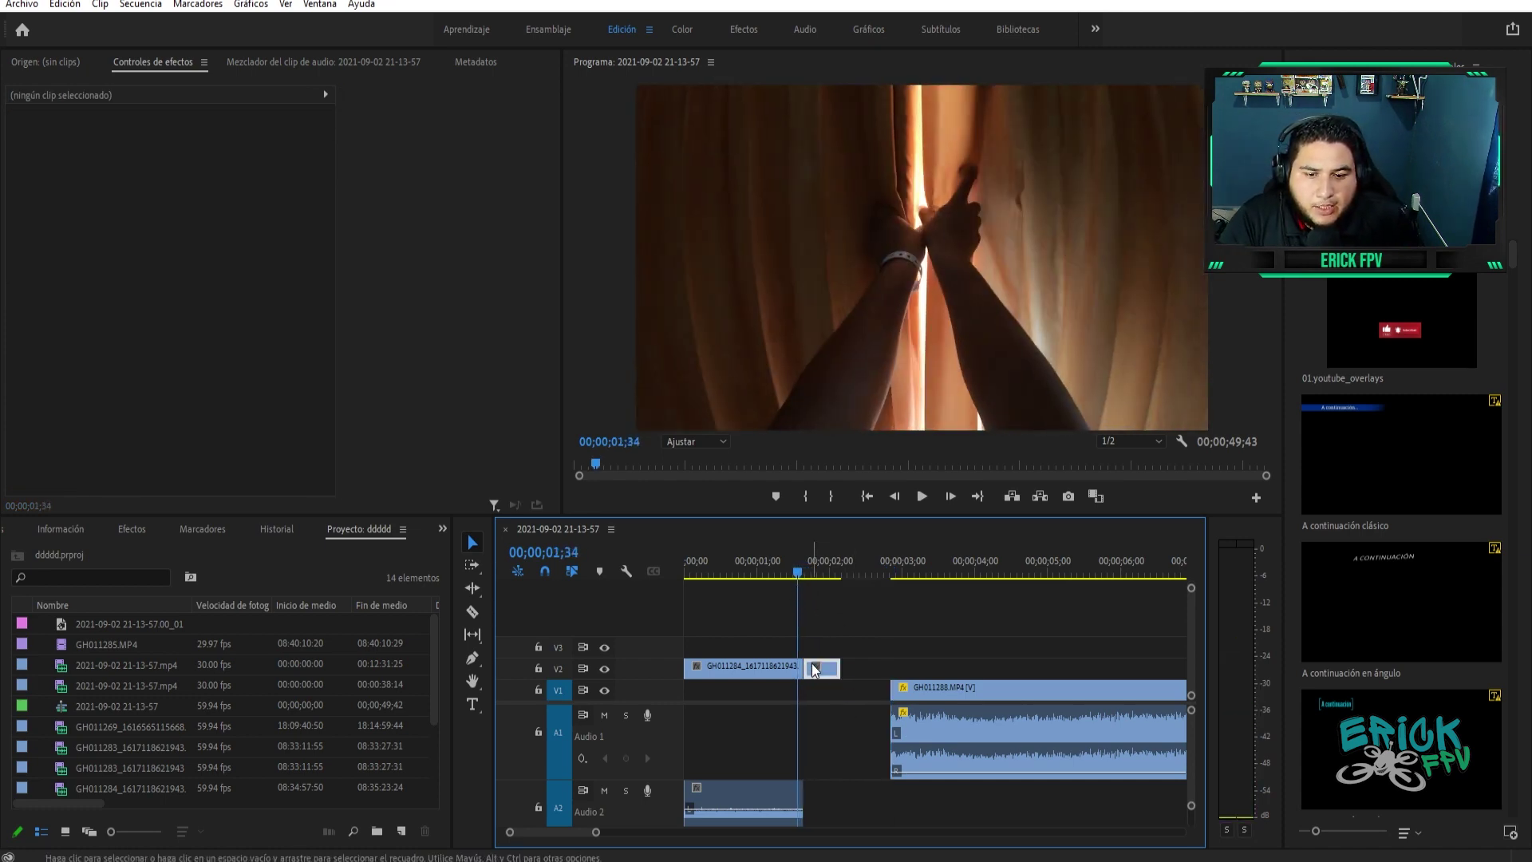
double_click(814, 668)
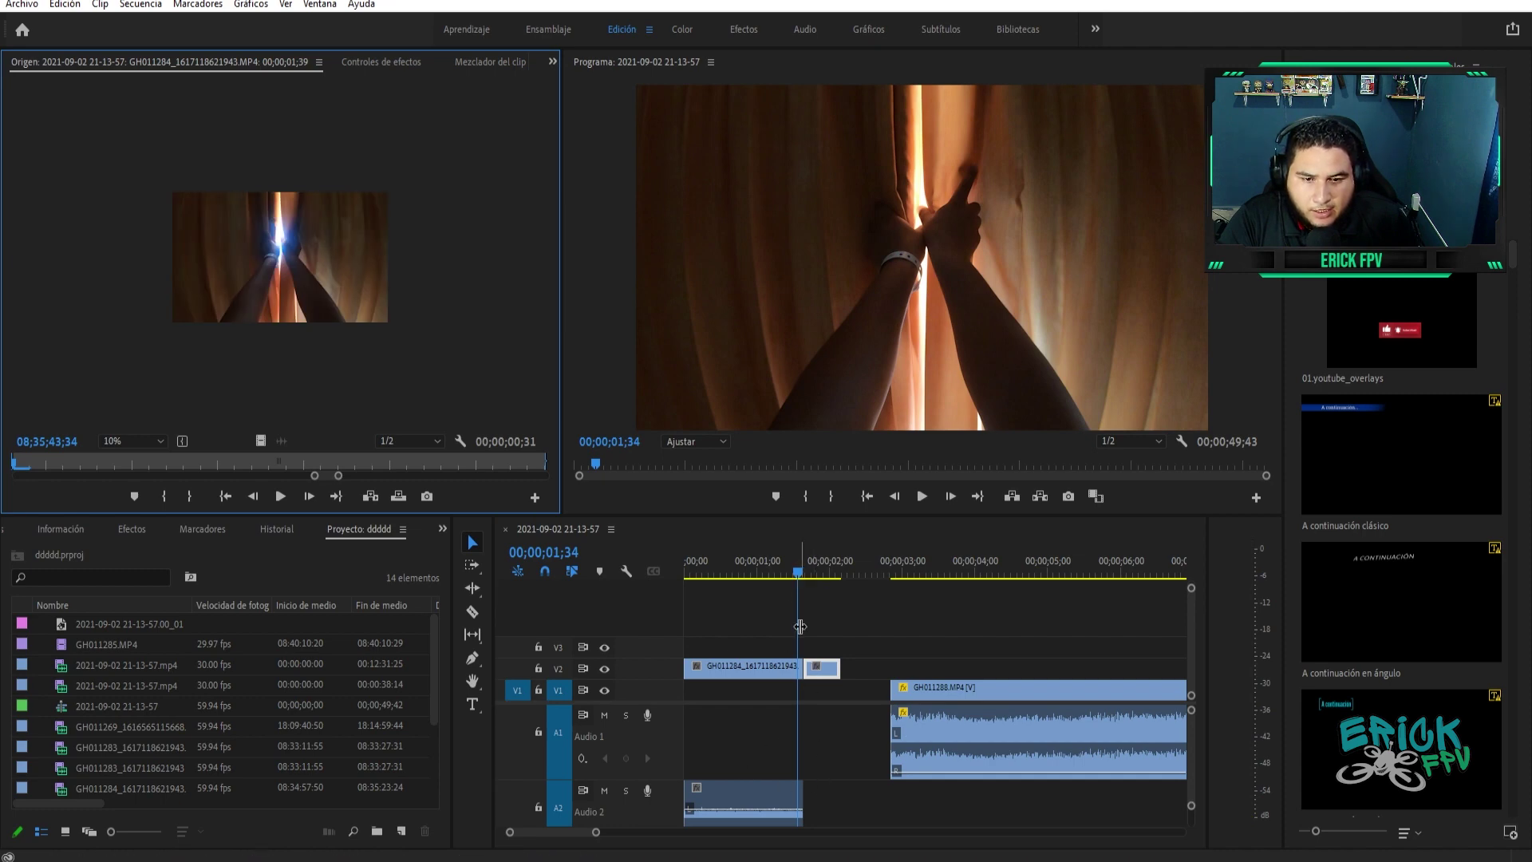
drag(595, 833, 552, 832)
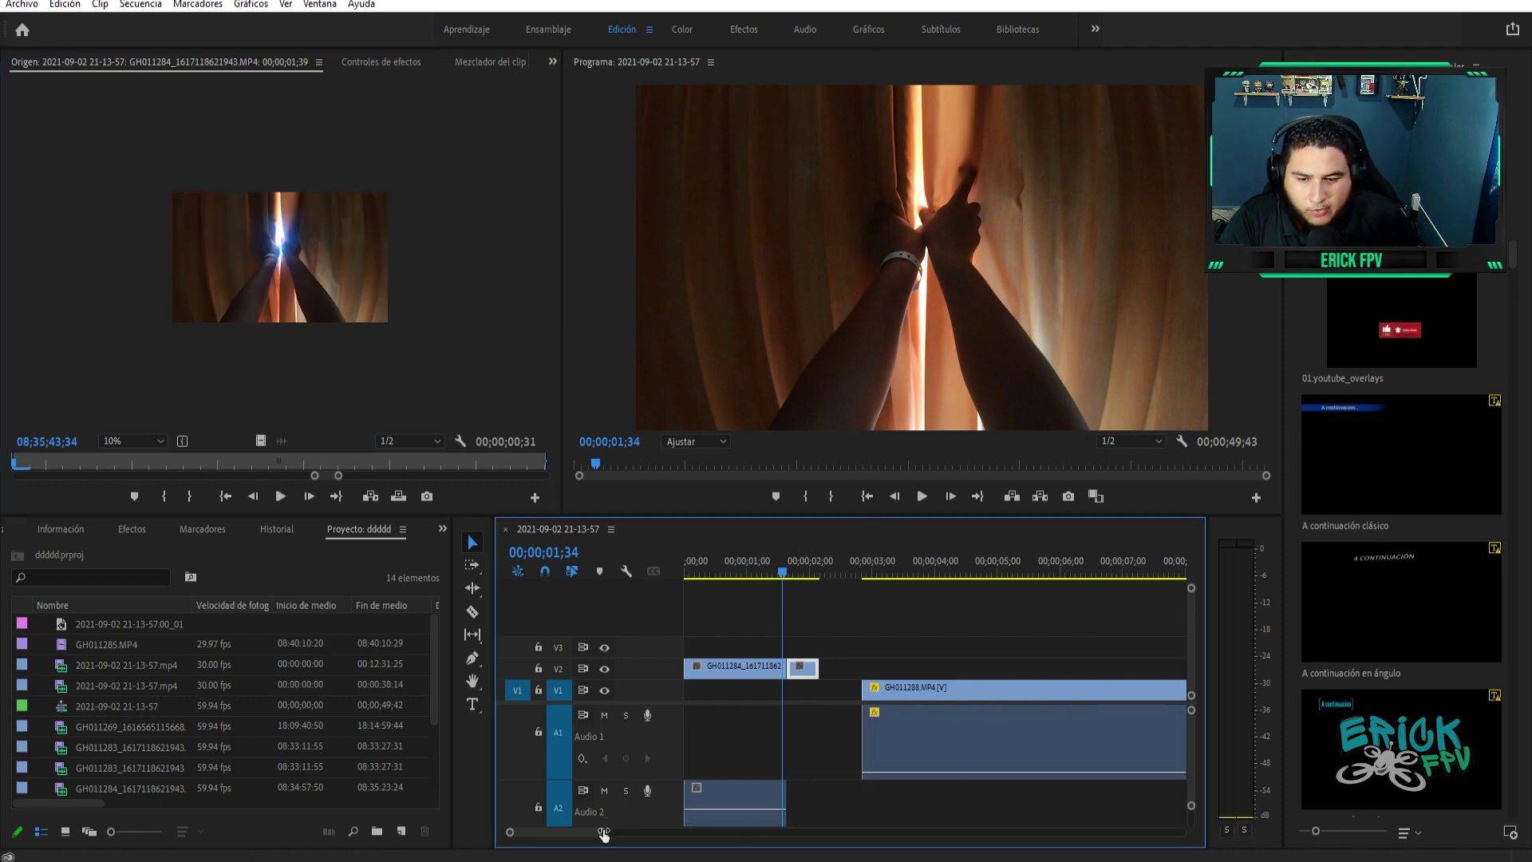
click(962, 571)
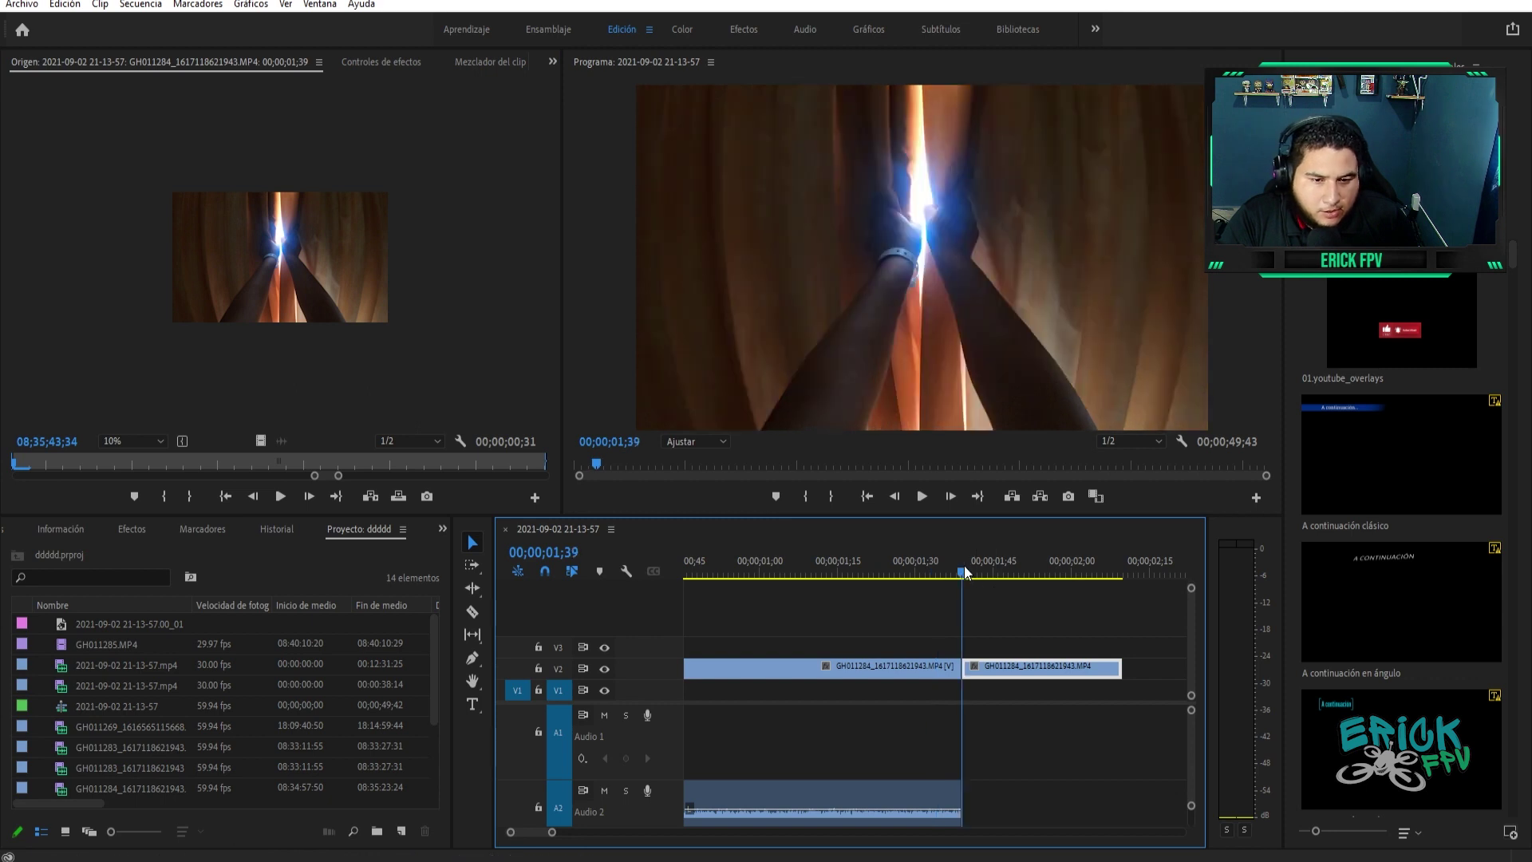
click(967, 571)
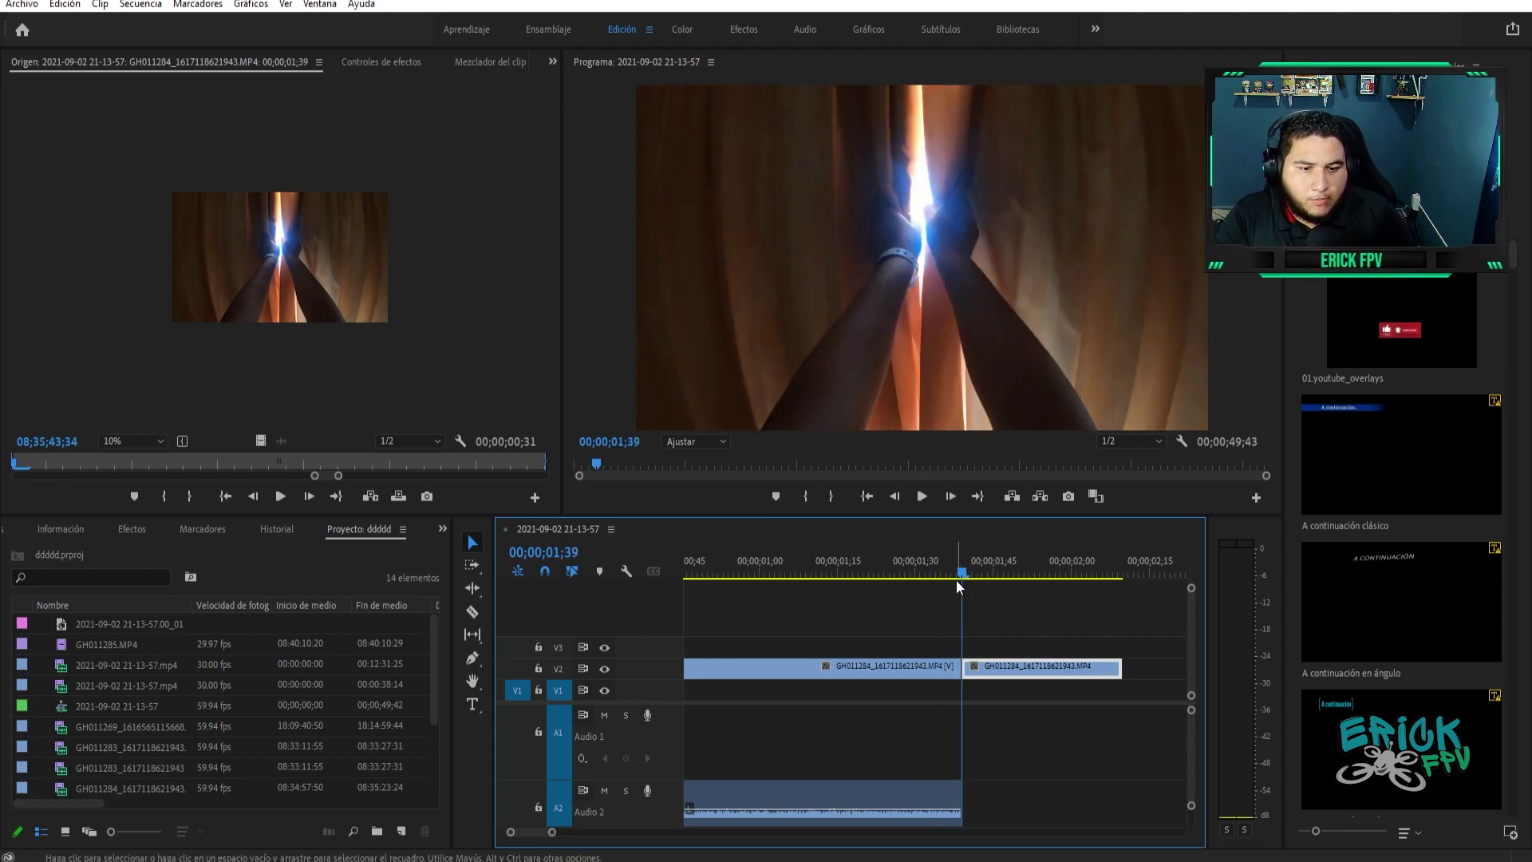
key(Left)
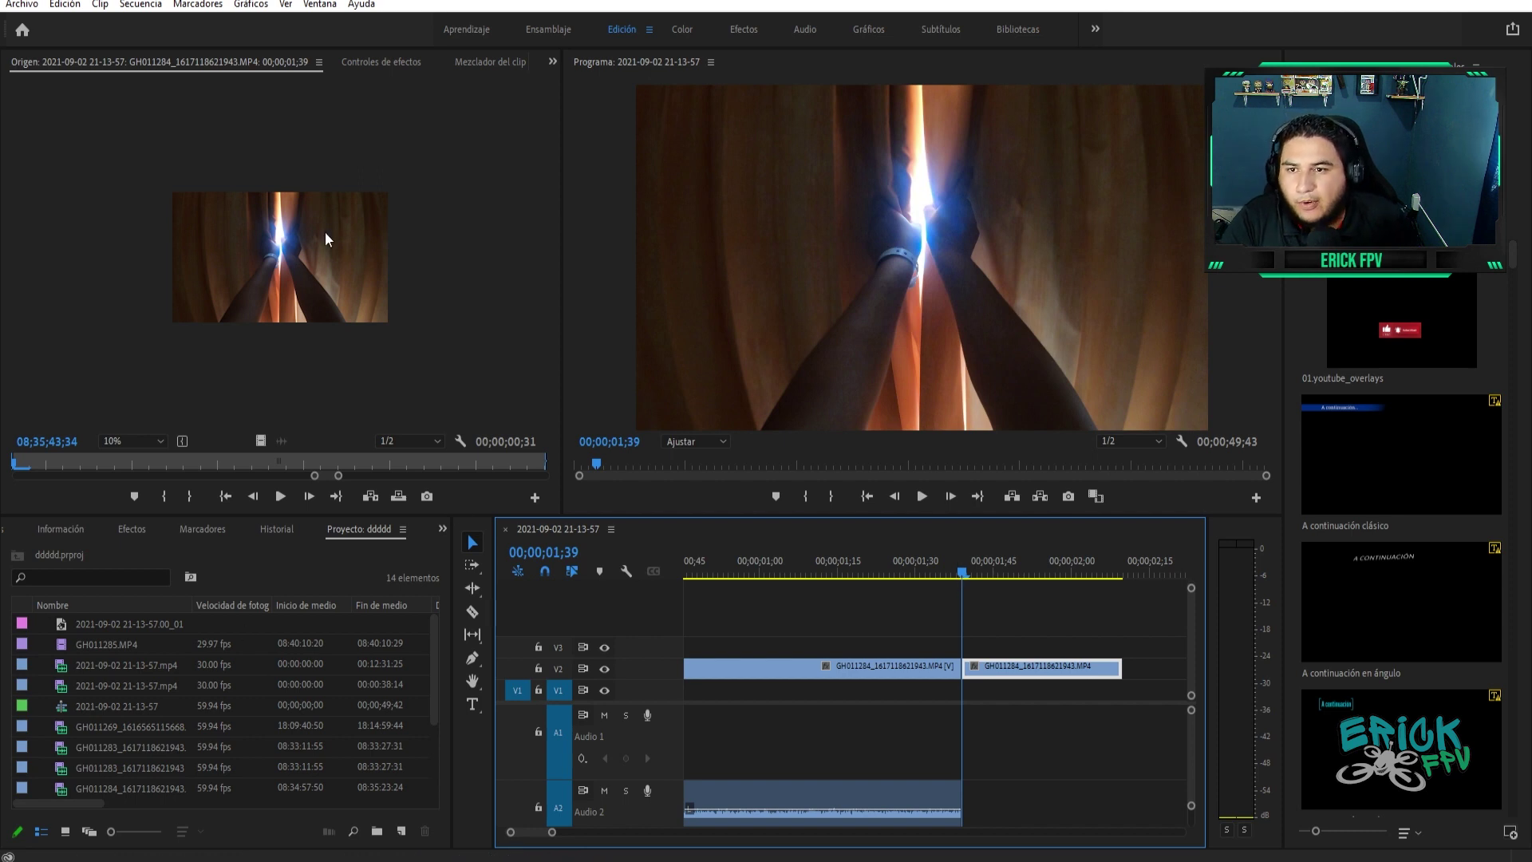
click(351, 120)
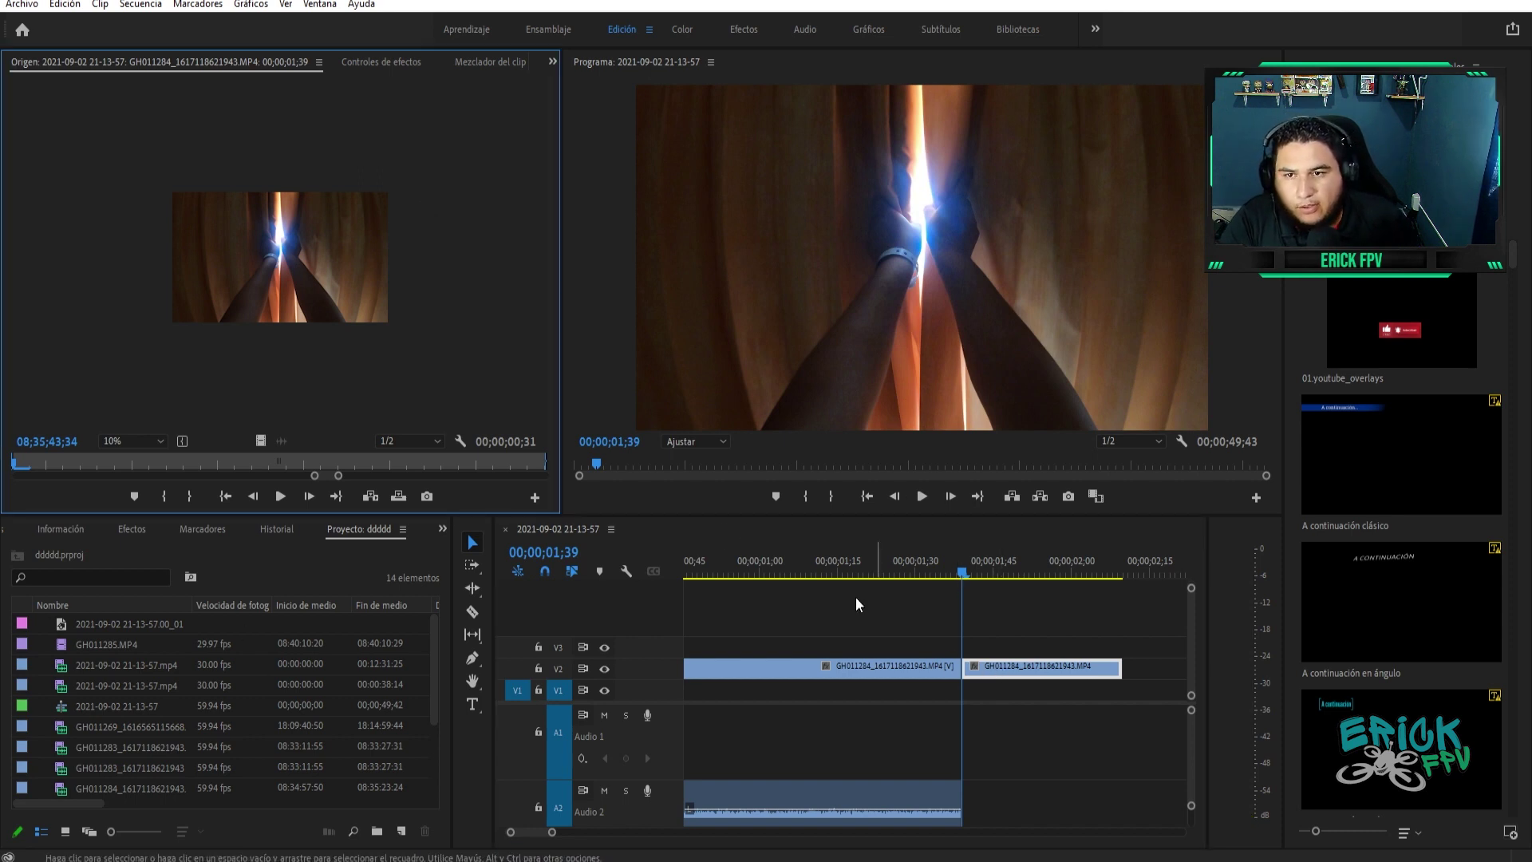
click(400, 65)
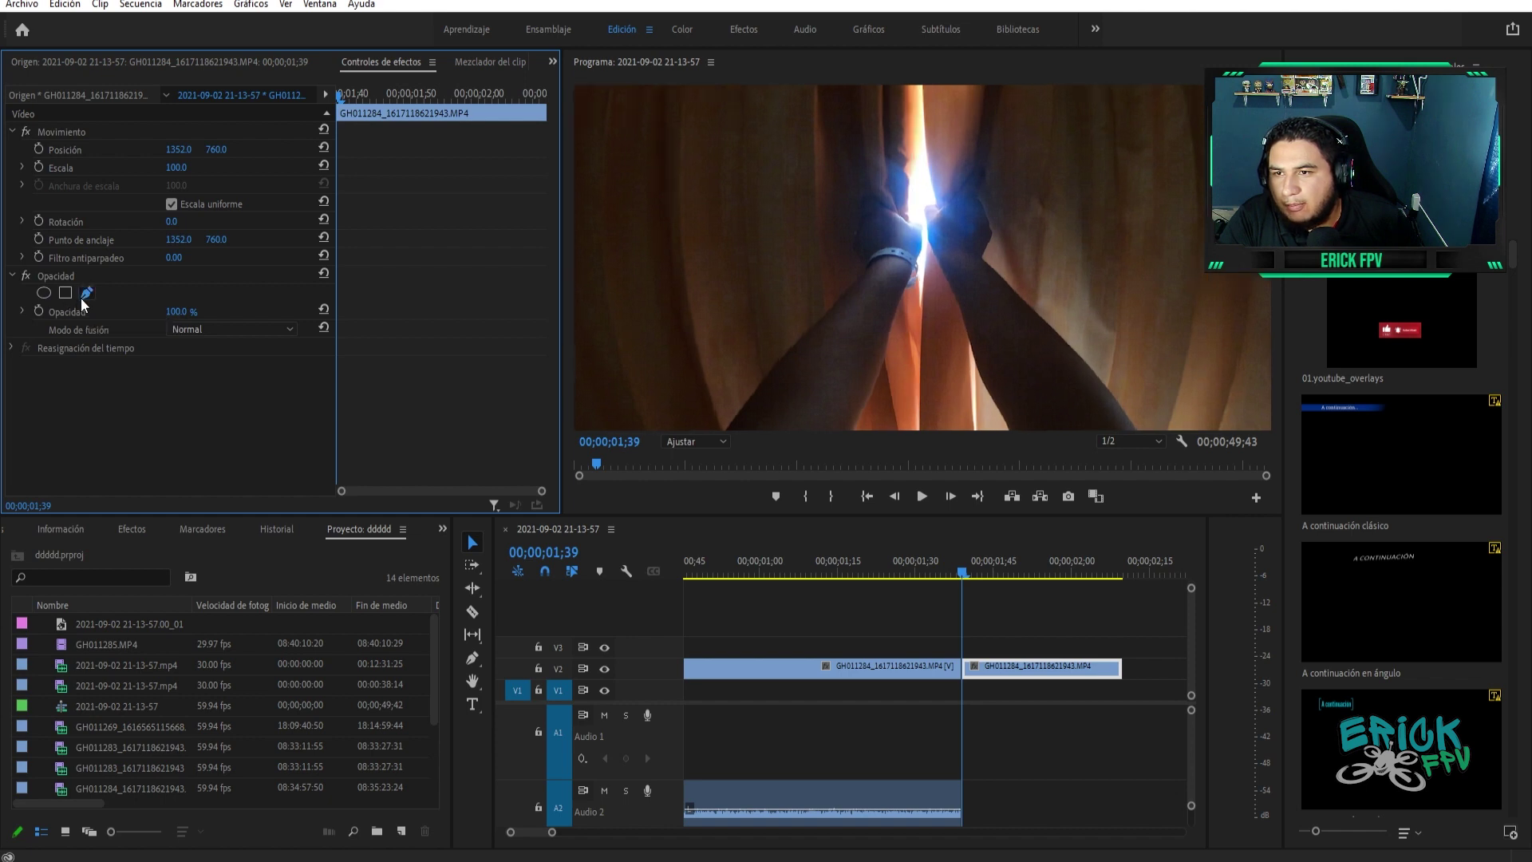
Draw a closed pen mask along the bright curtain gap under Opacity and set it to Inverted
click(83, 294)
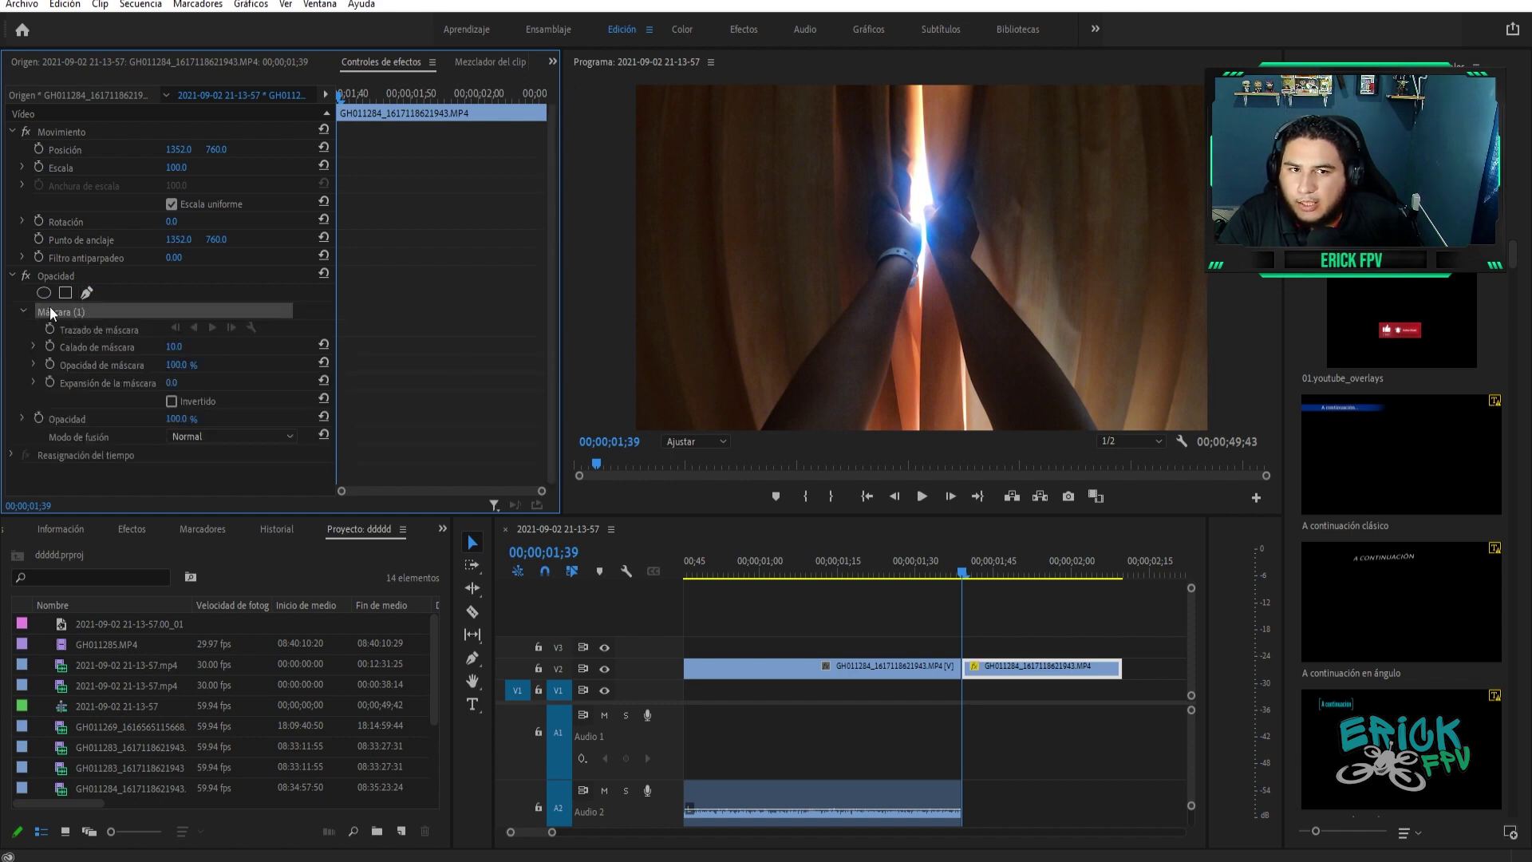
click(922, 132)
click(914, 177)
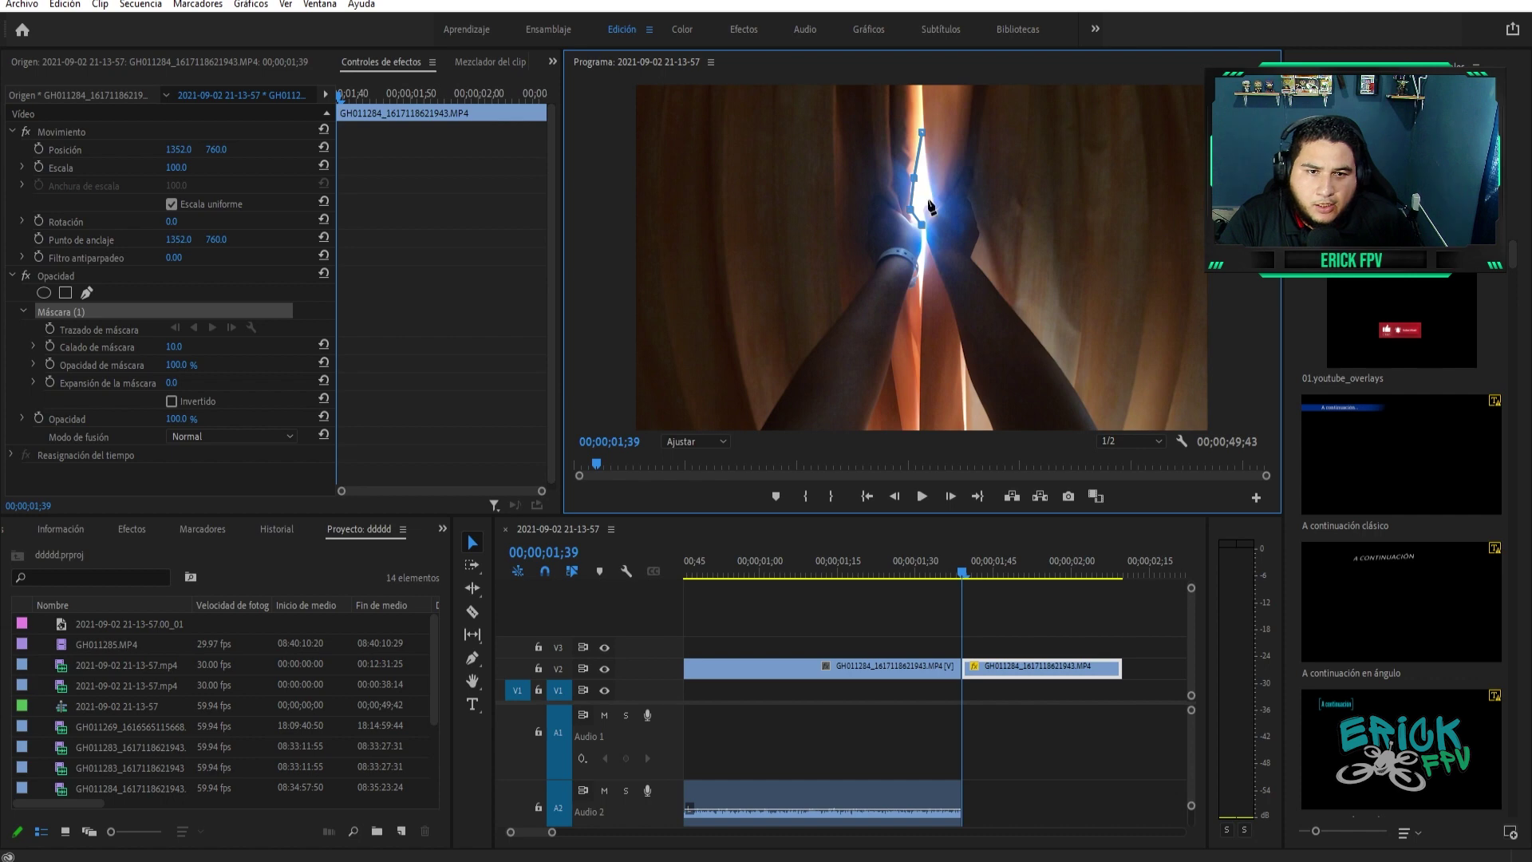
click(922, 133)
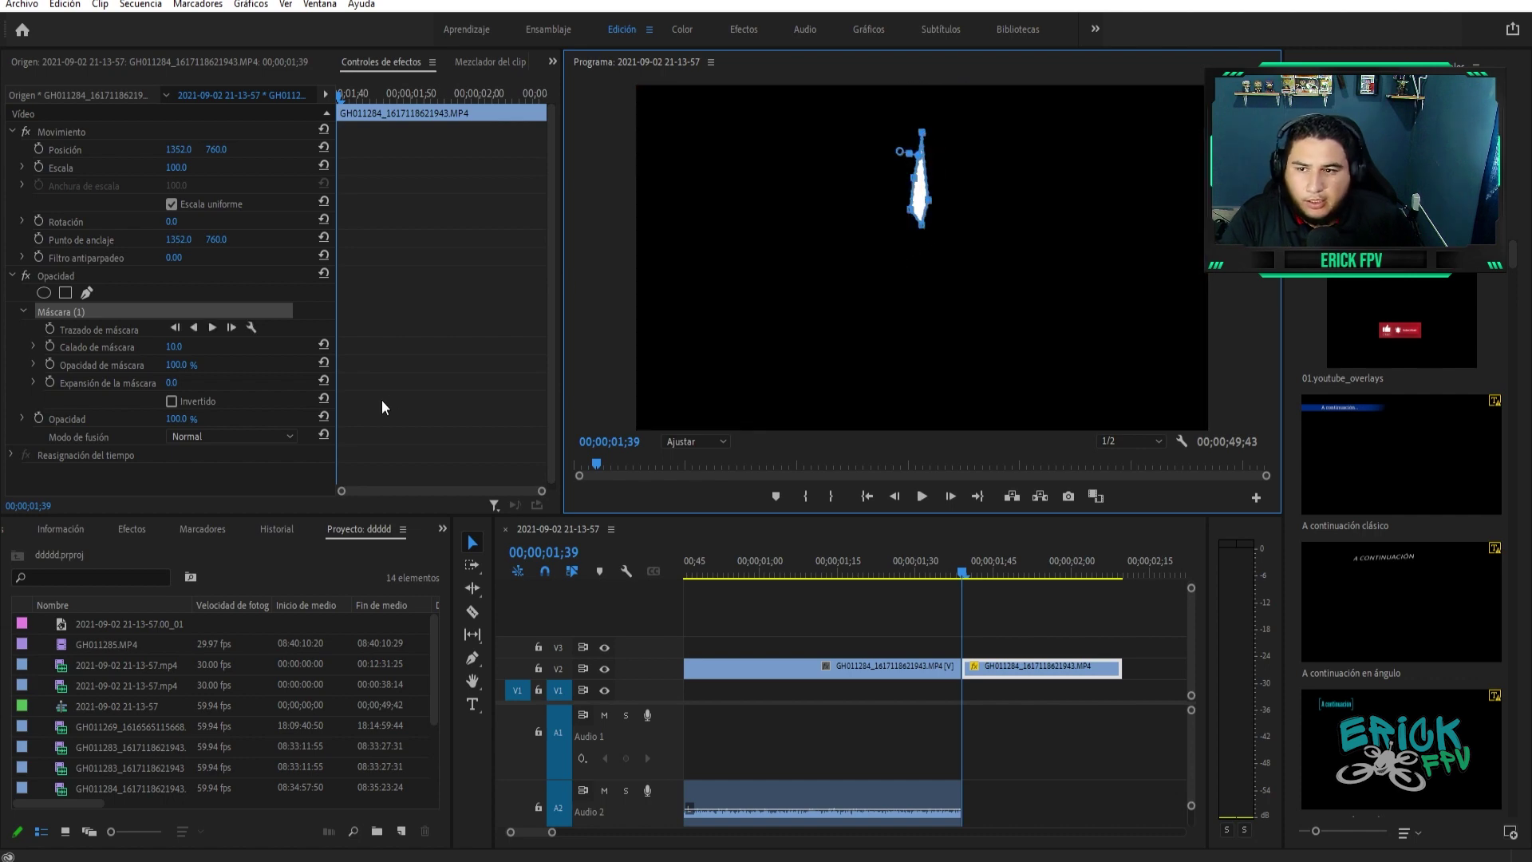
click(177, 402)
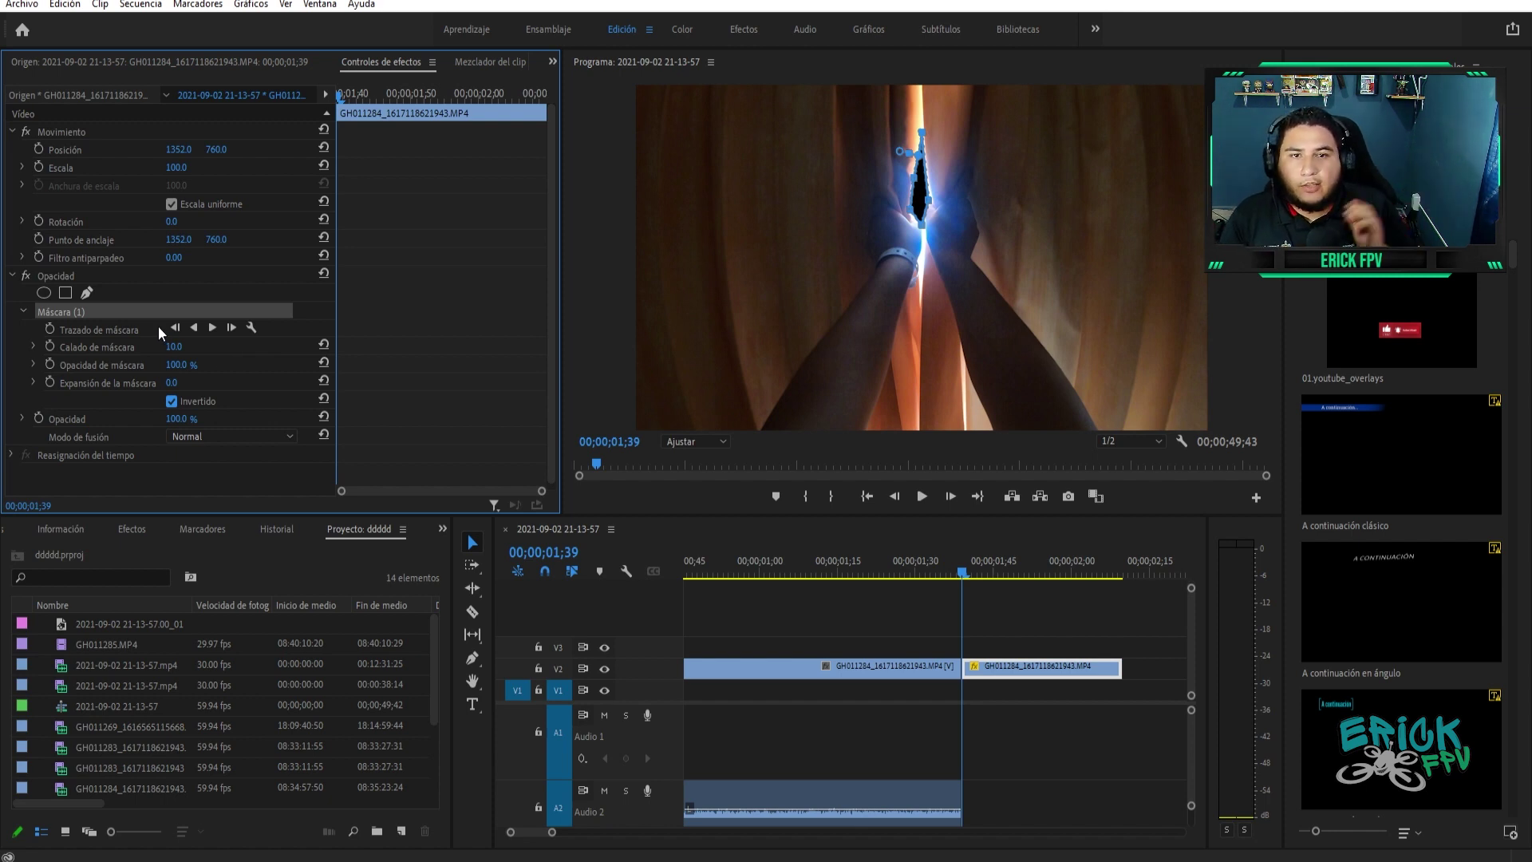
Turn on Mask Path keyframing and widen the mask along the gap at frame 01;40
click(50, 328)
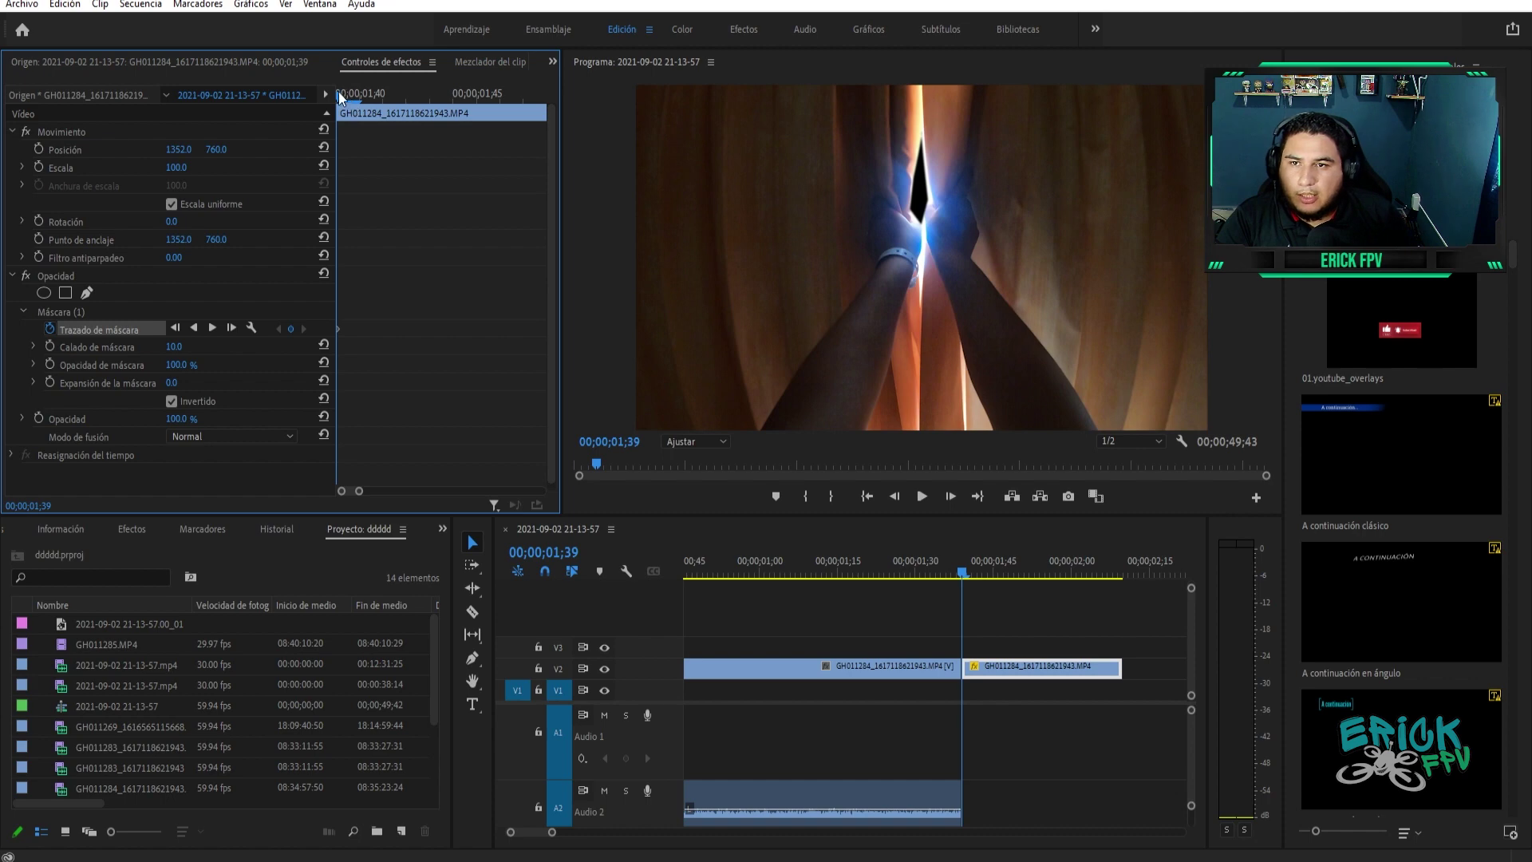
key(Right)
click(914, 176)
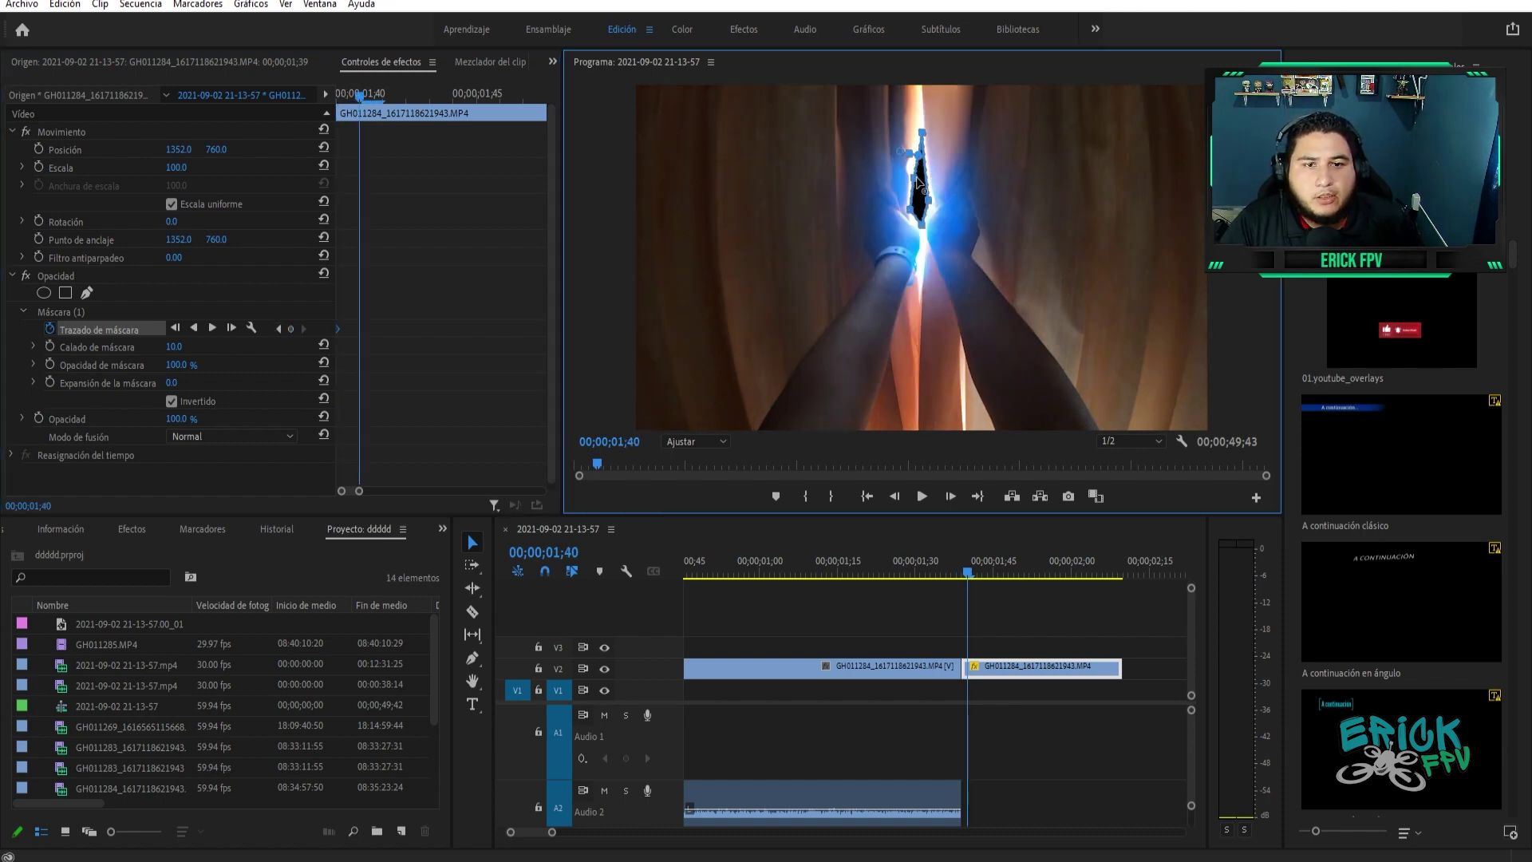
drag(910, 174, 919, 130)
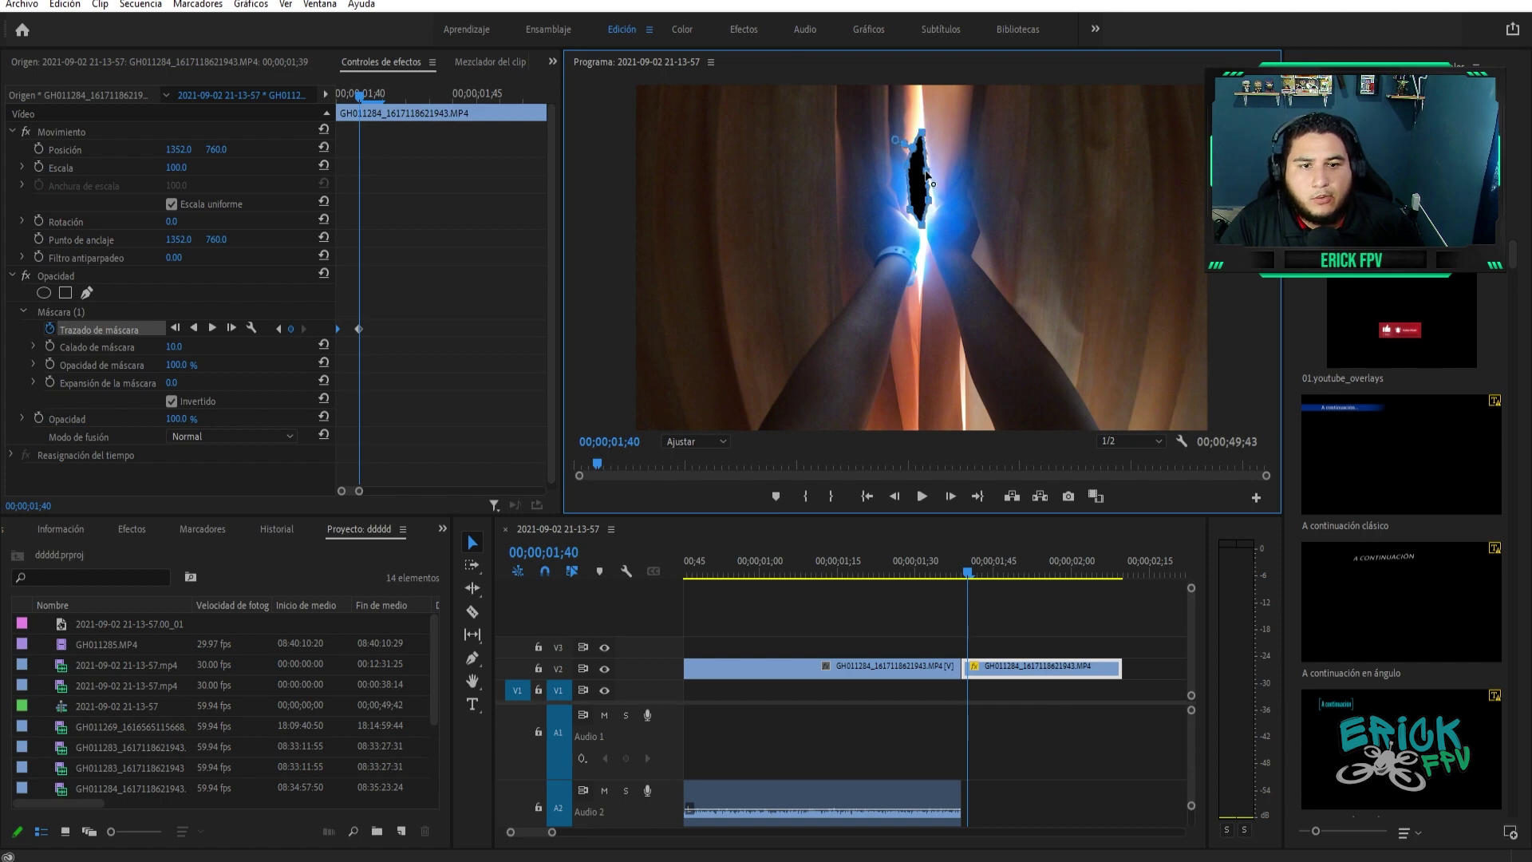
drag(922, 138, 915, 95)
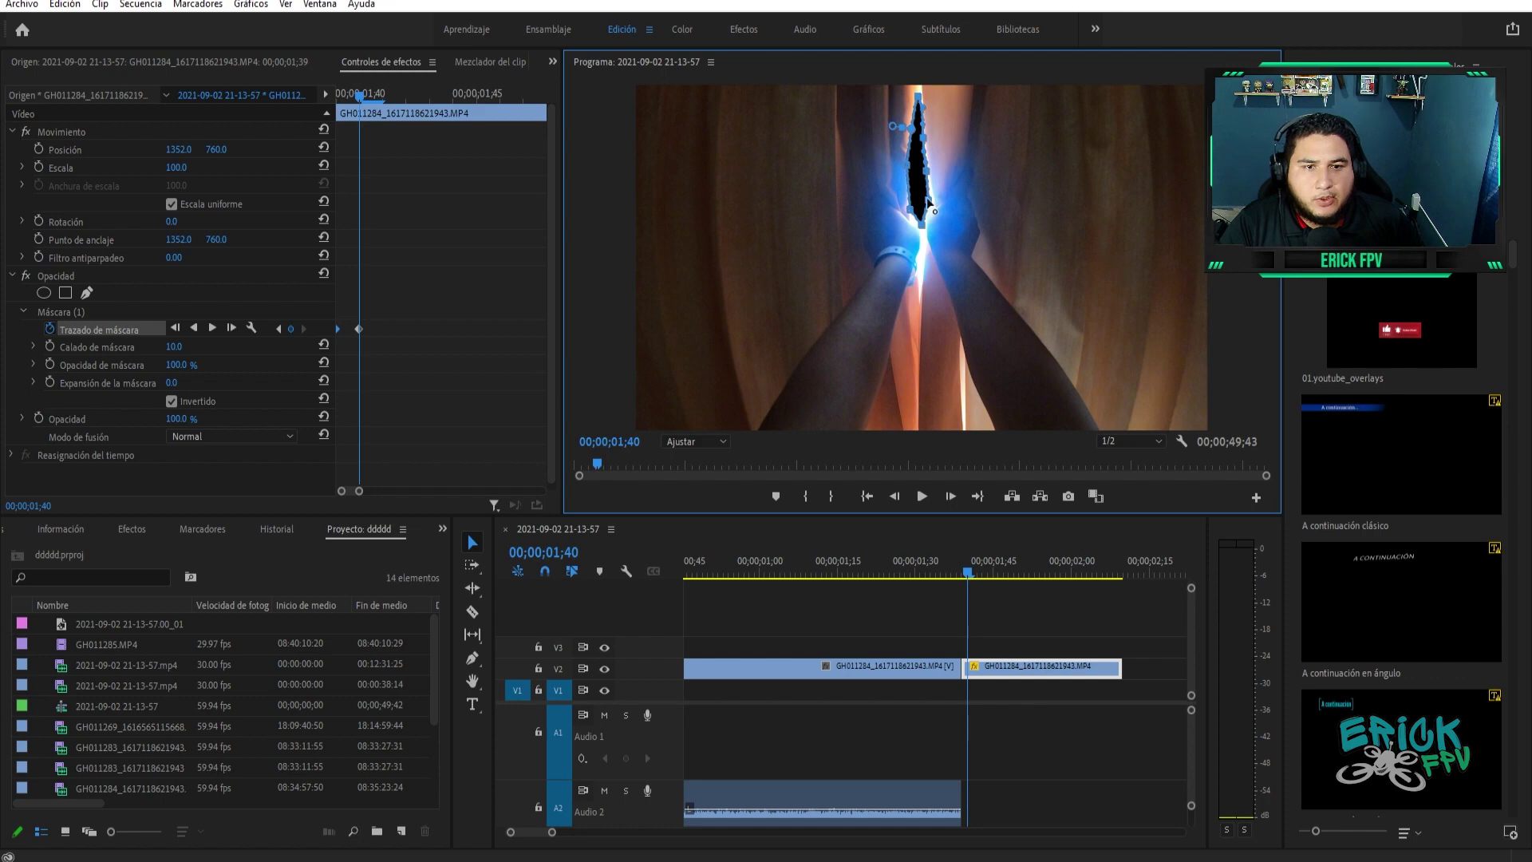
drag(922, 225, 922, 237)
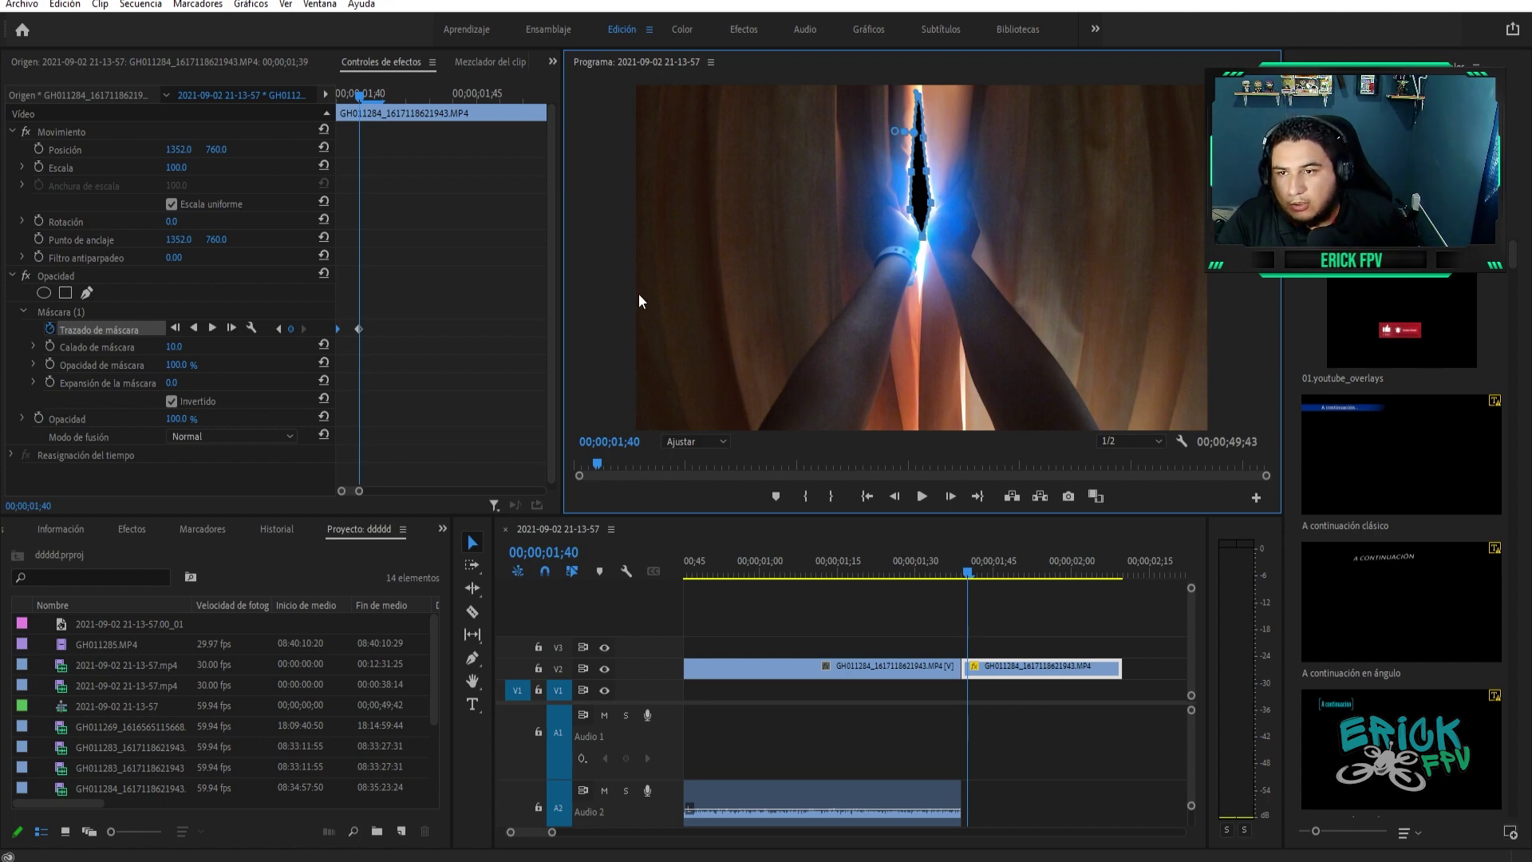
click(360, 94)
Reshape the mask wider for frame 01;41, then move to 01;42 to edit it again
key(Right)
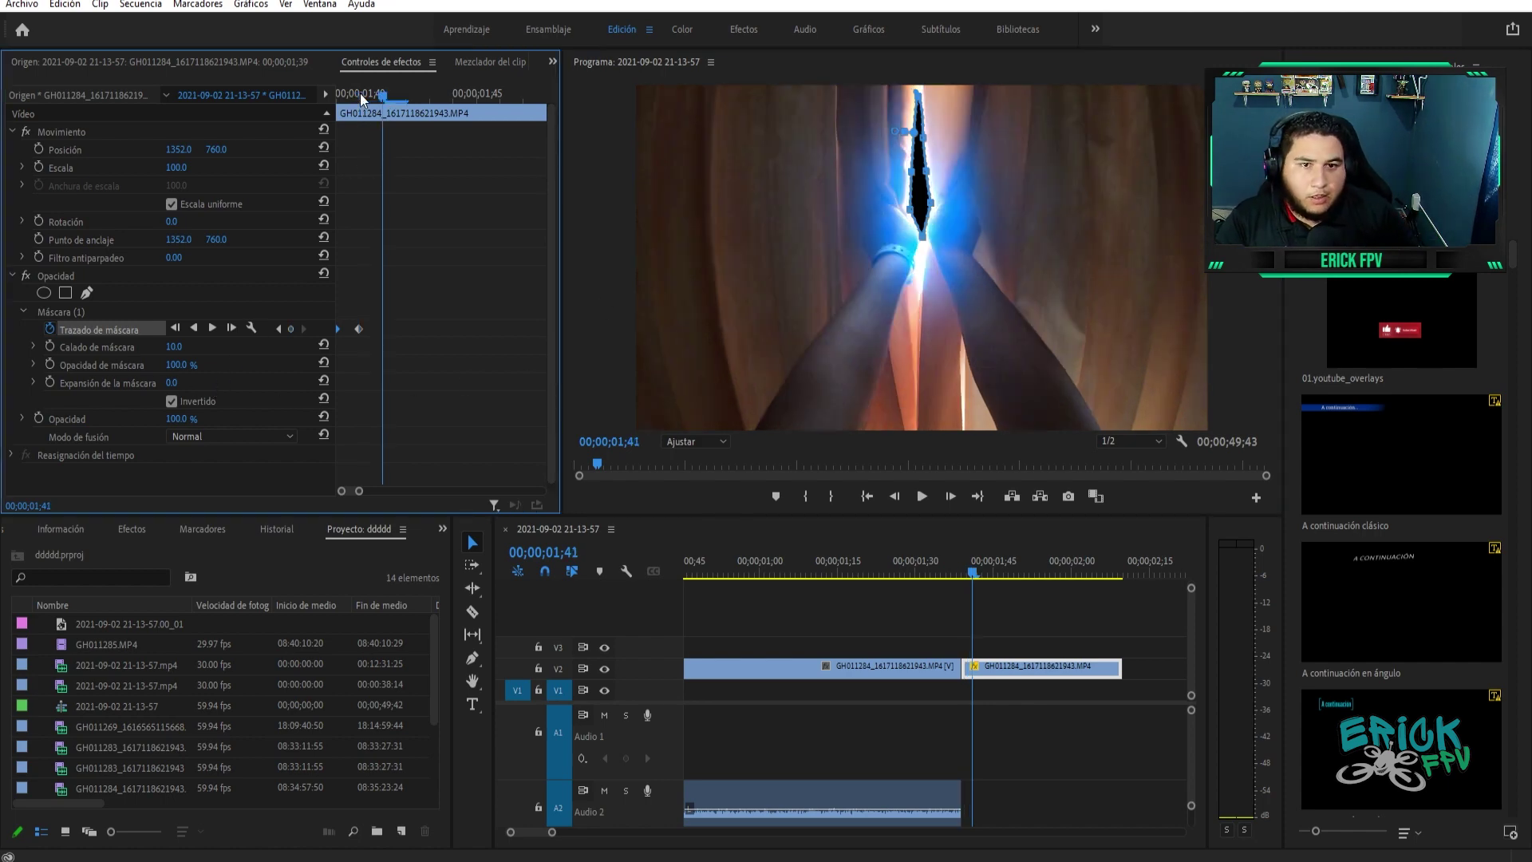
drag(912, 170, 915, 172)
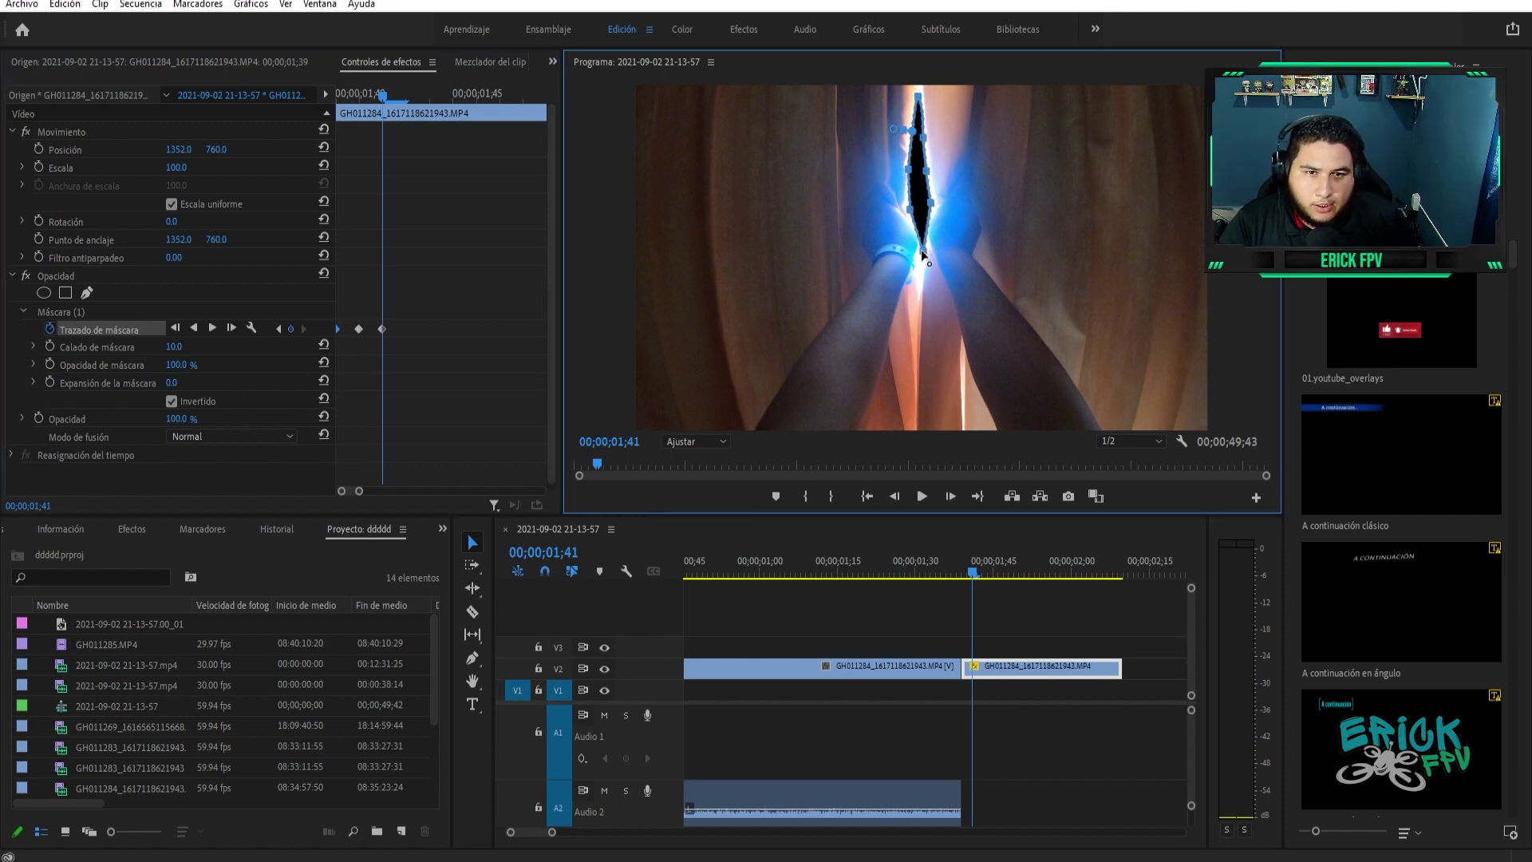
drag(914, 220, 908, 209)
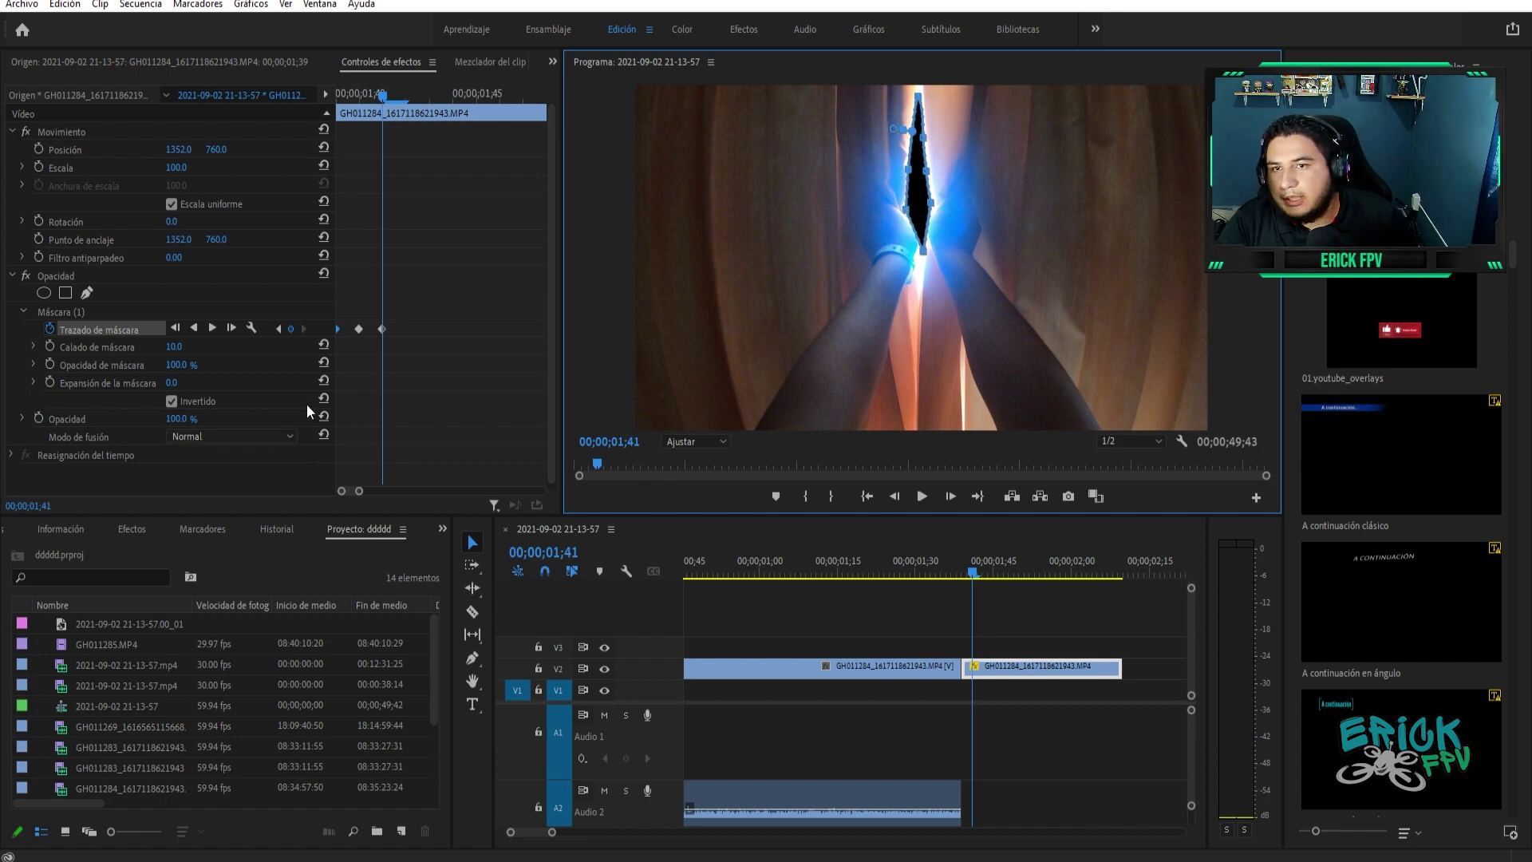
click(383, 95)
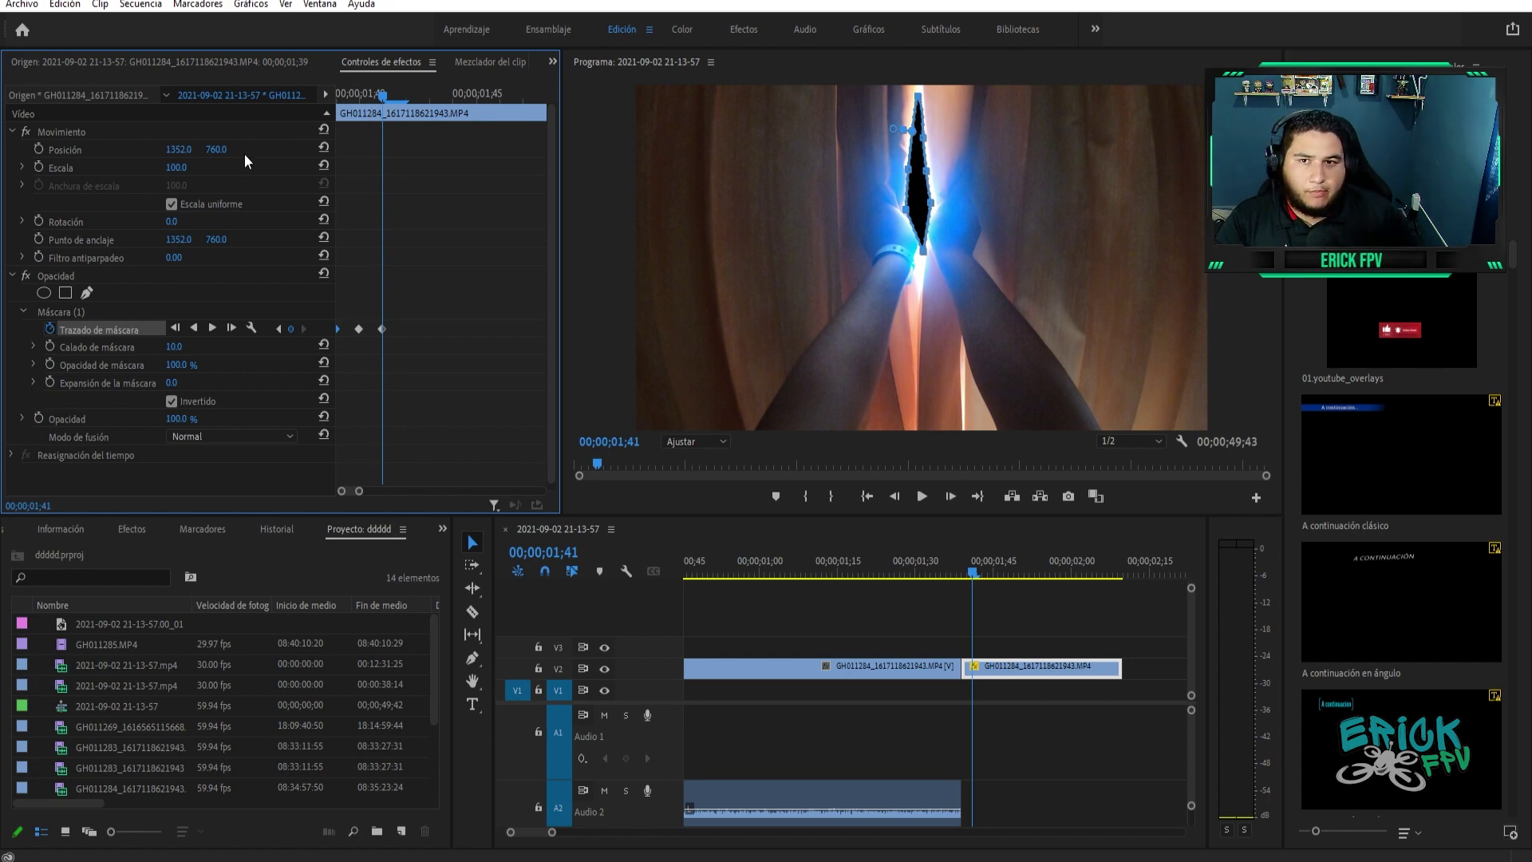
key(Right)
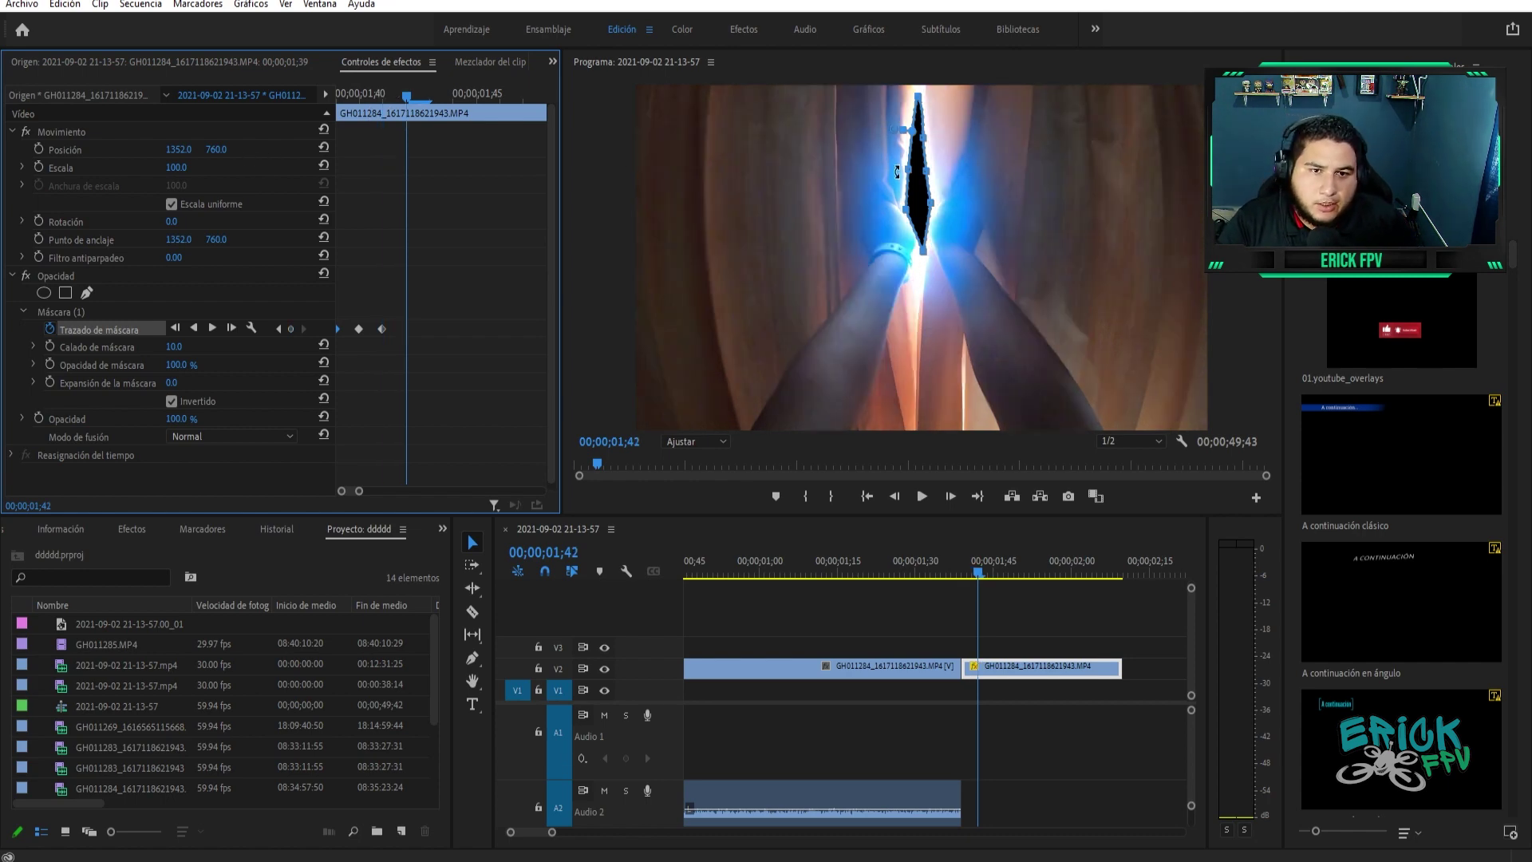
click(911, 176)
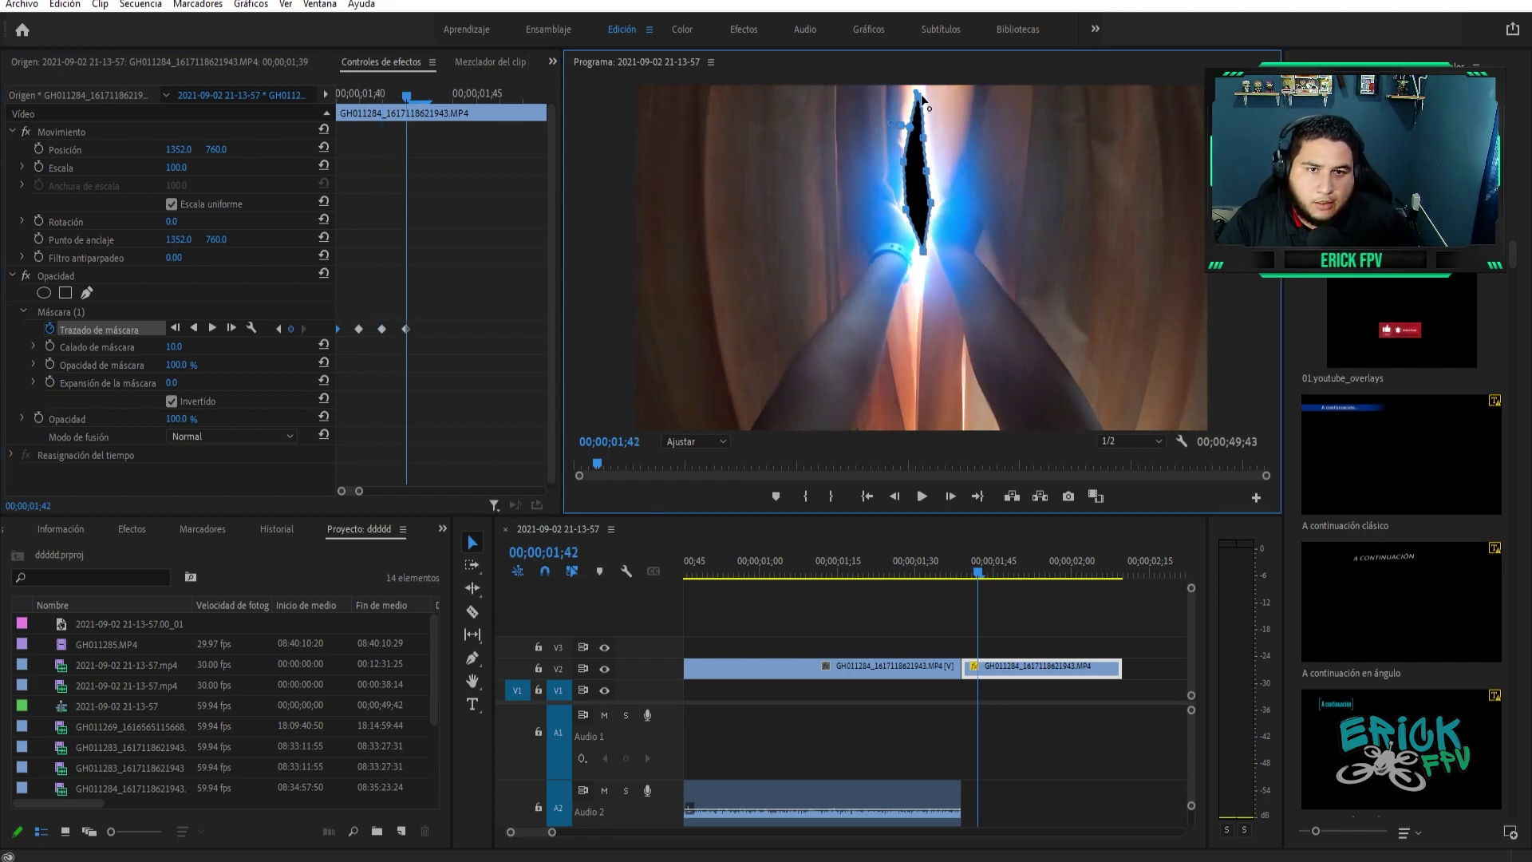
Keep stepping forward and enlarging the mask until it fills the whole frame at 00;00;02;10
key(Right)
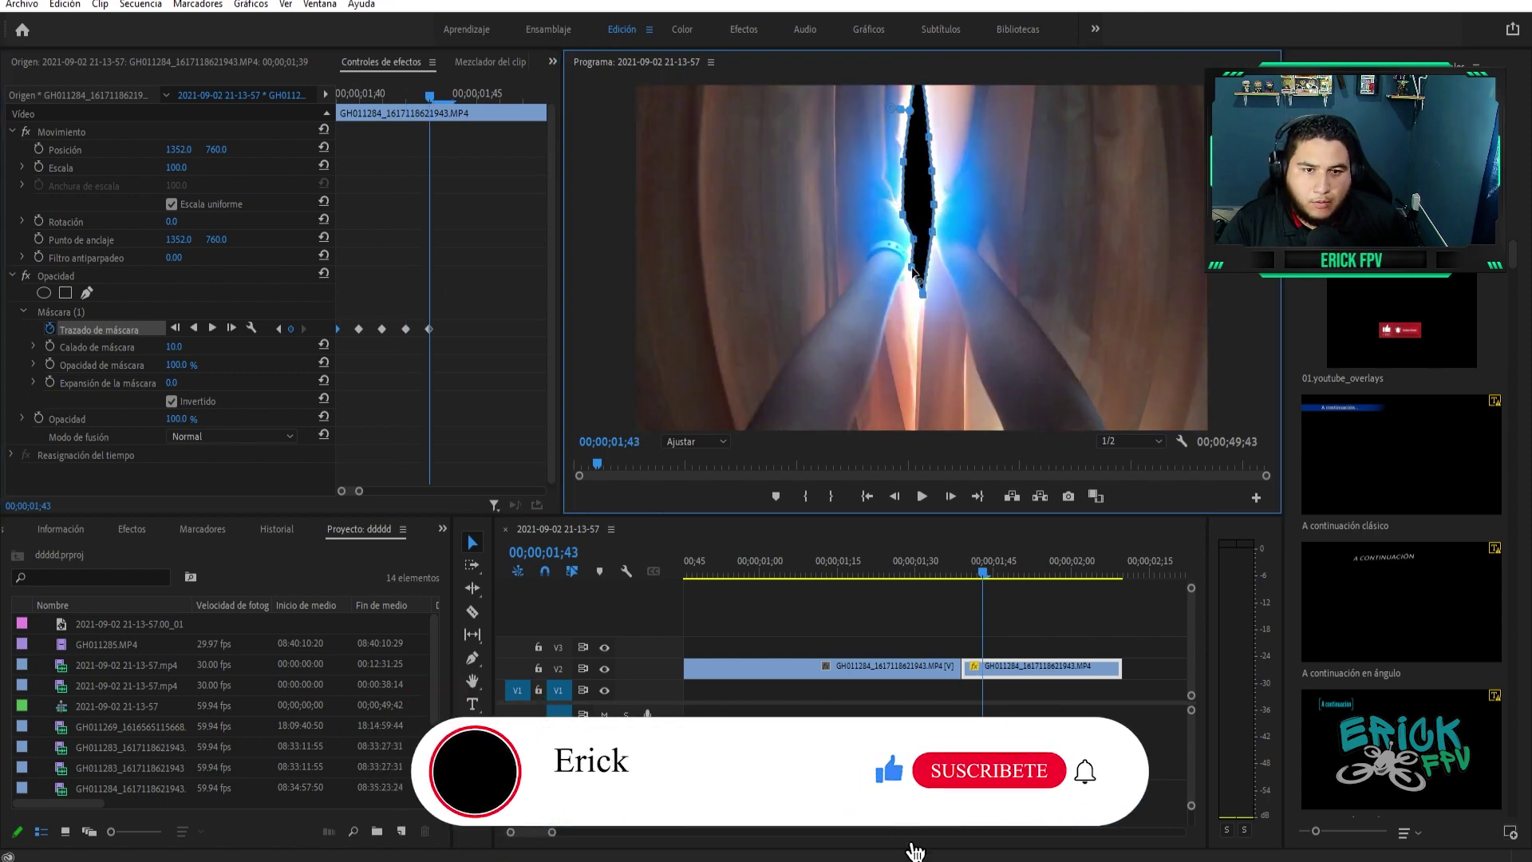
key(Right)
key(Right)
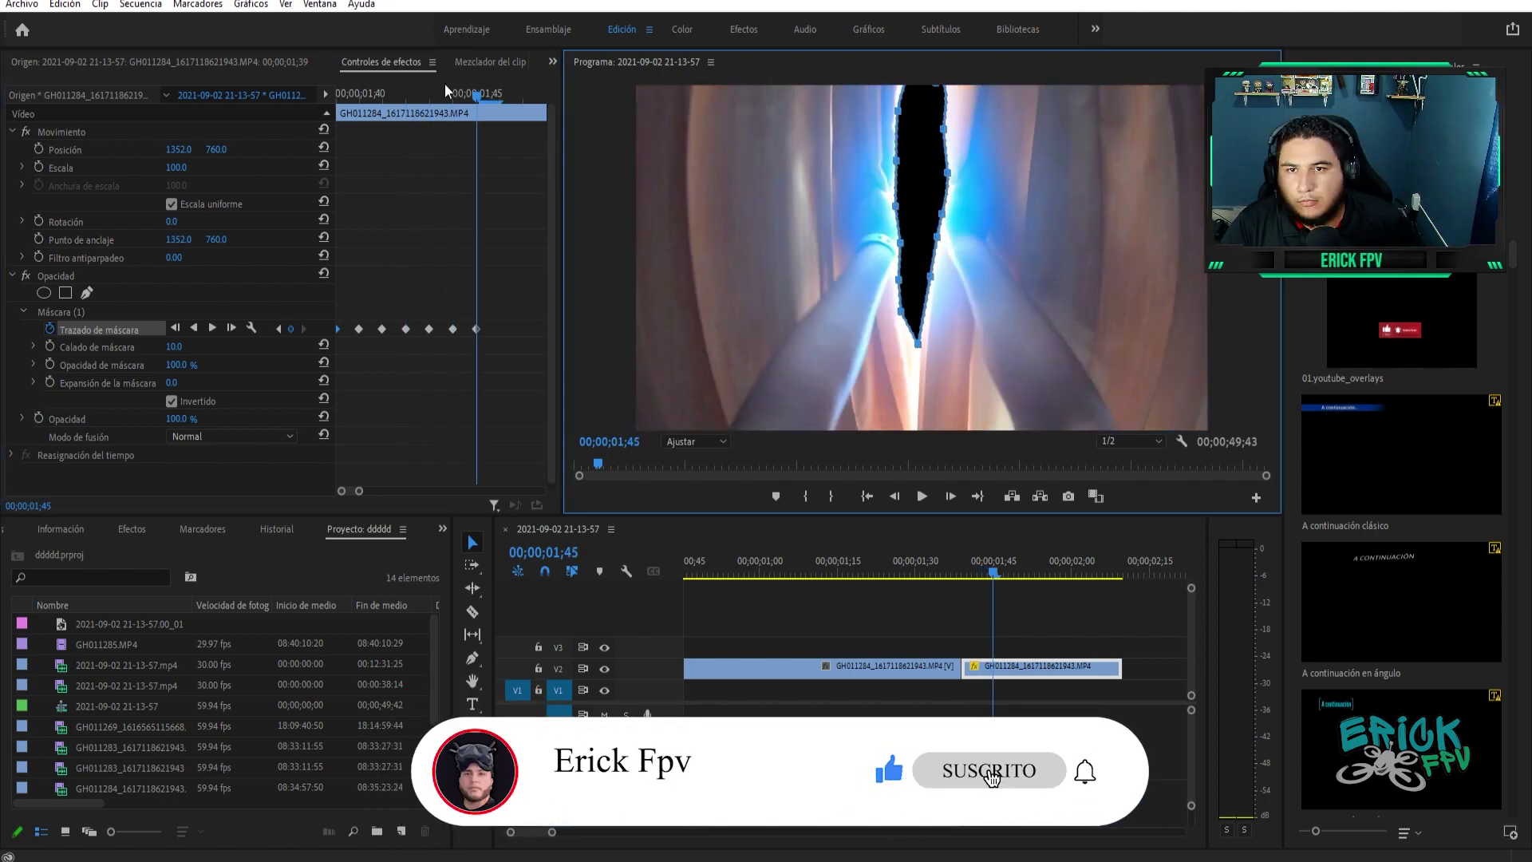
key(Right)
key(Right)
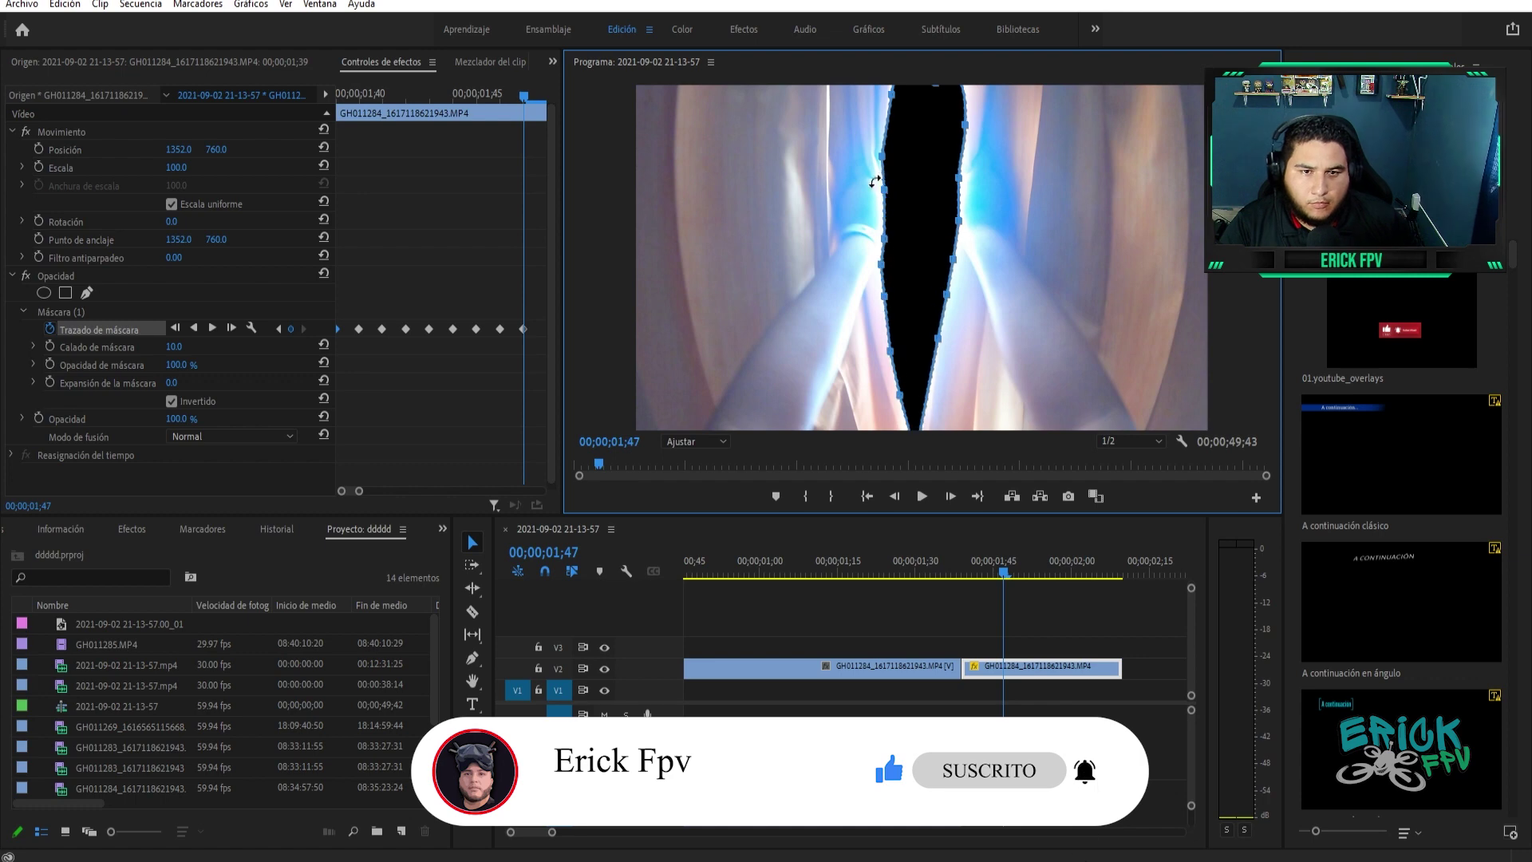
key(Right)
key(Right)
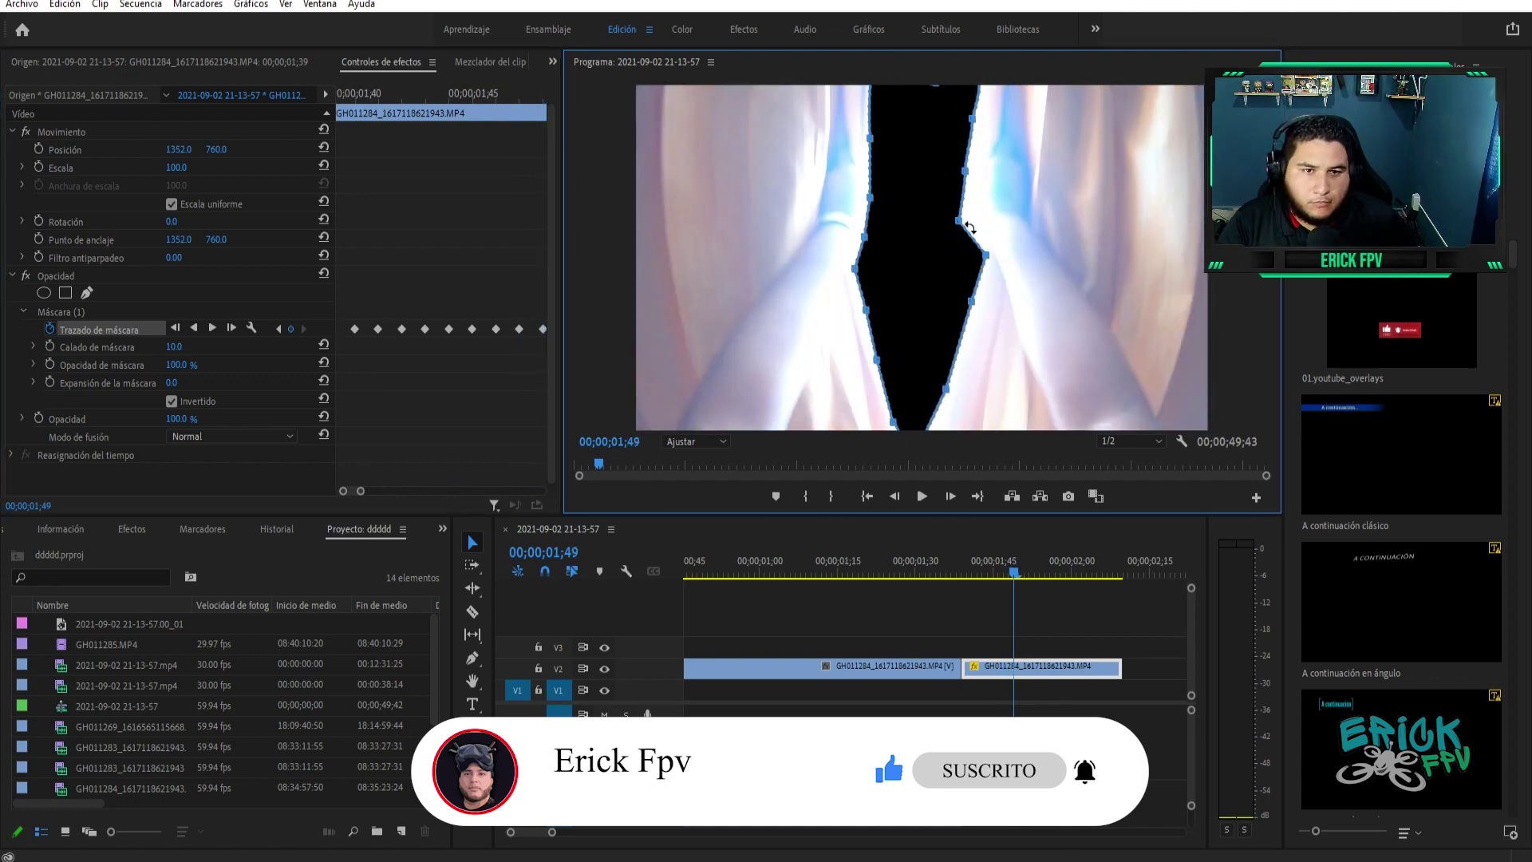
key(Right)
key(Right)
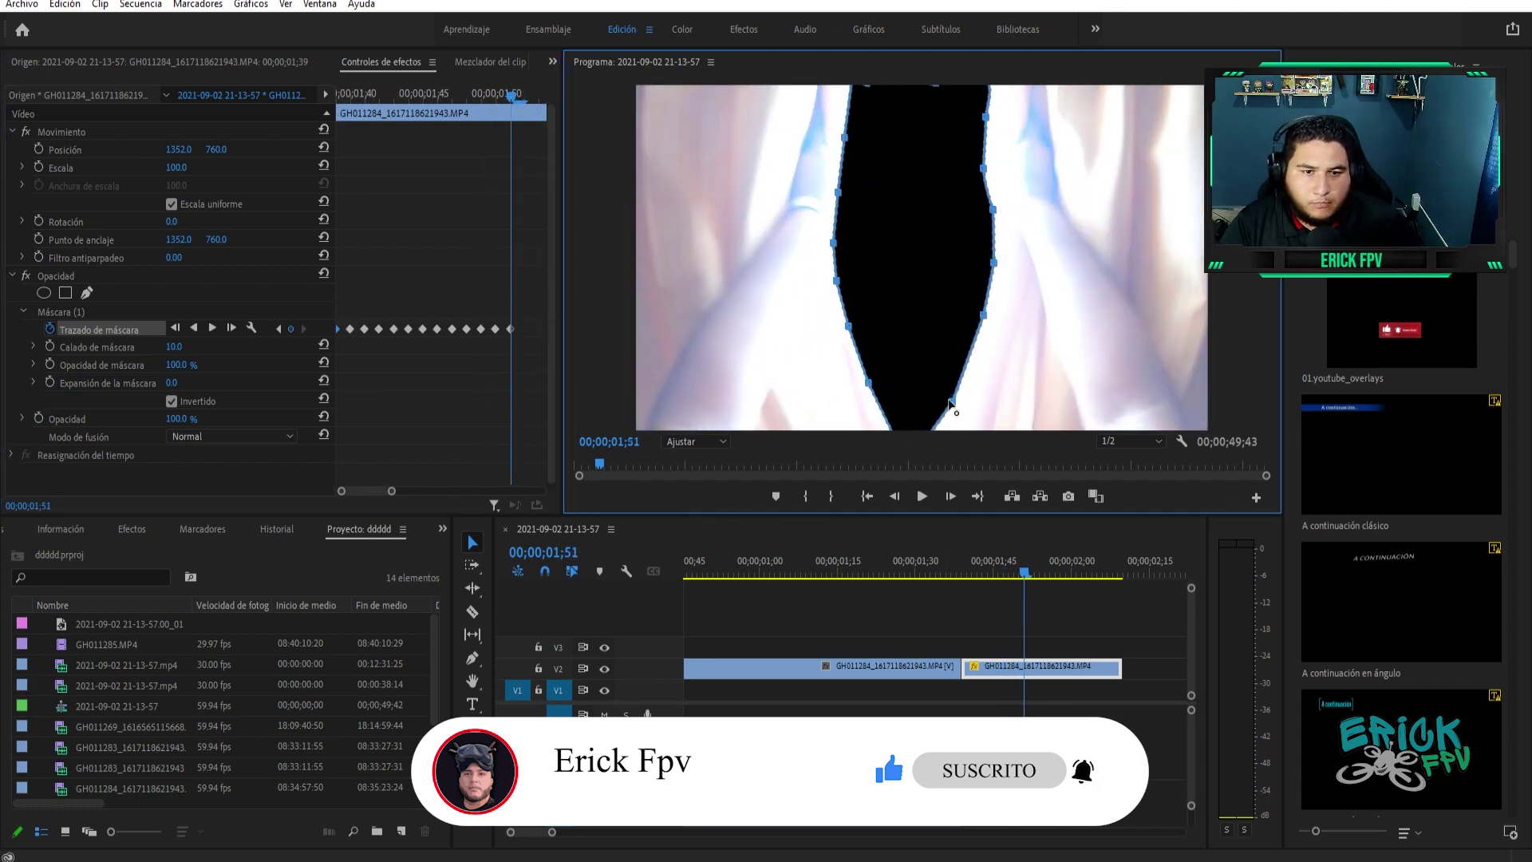
key(Right)
key(Right)
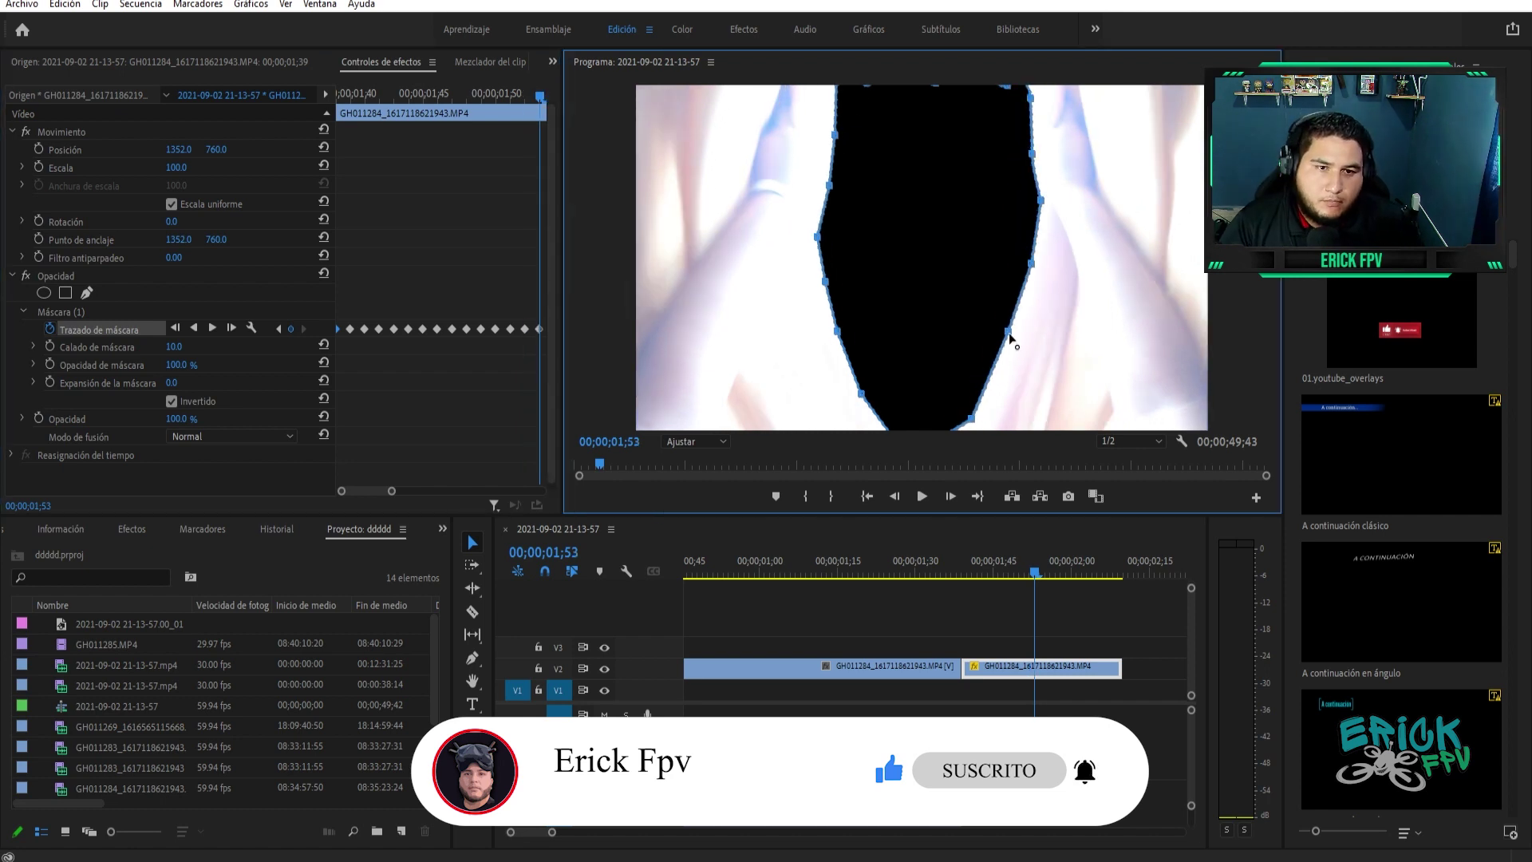
key(Right)
key(Right)
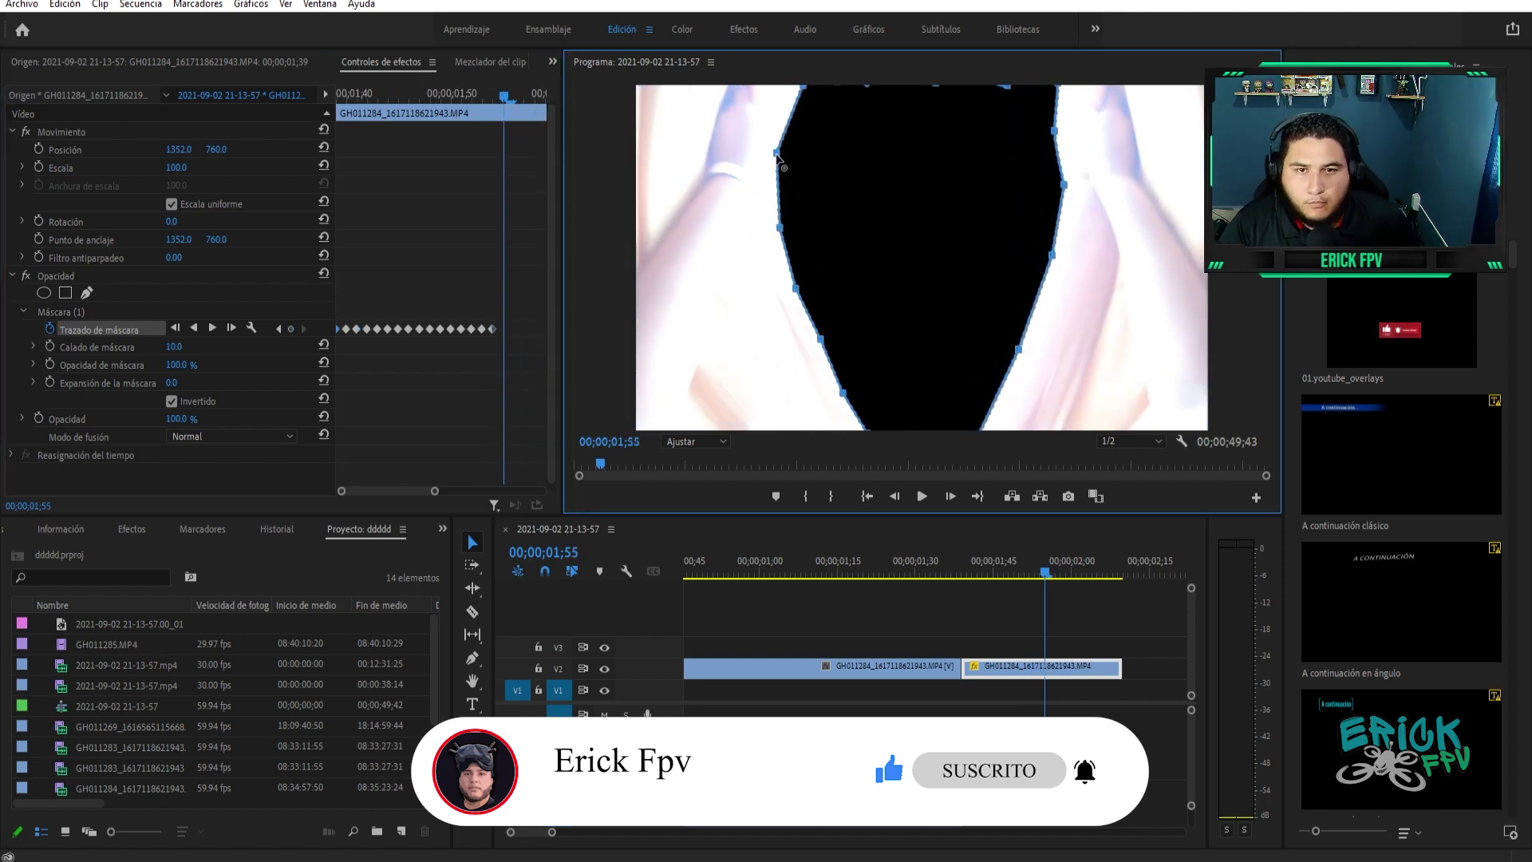
key(Right)
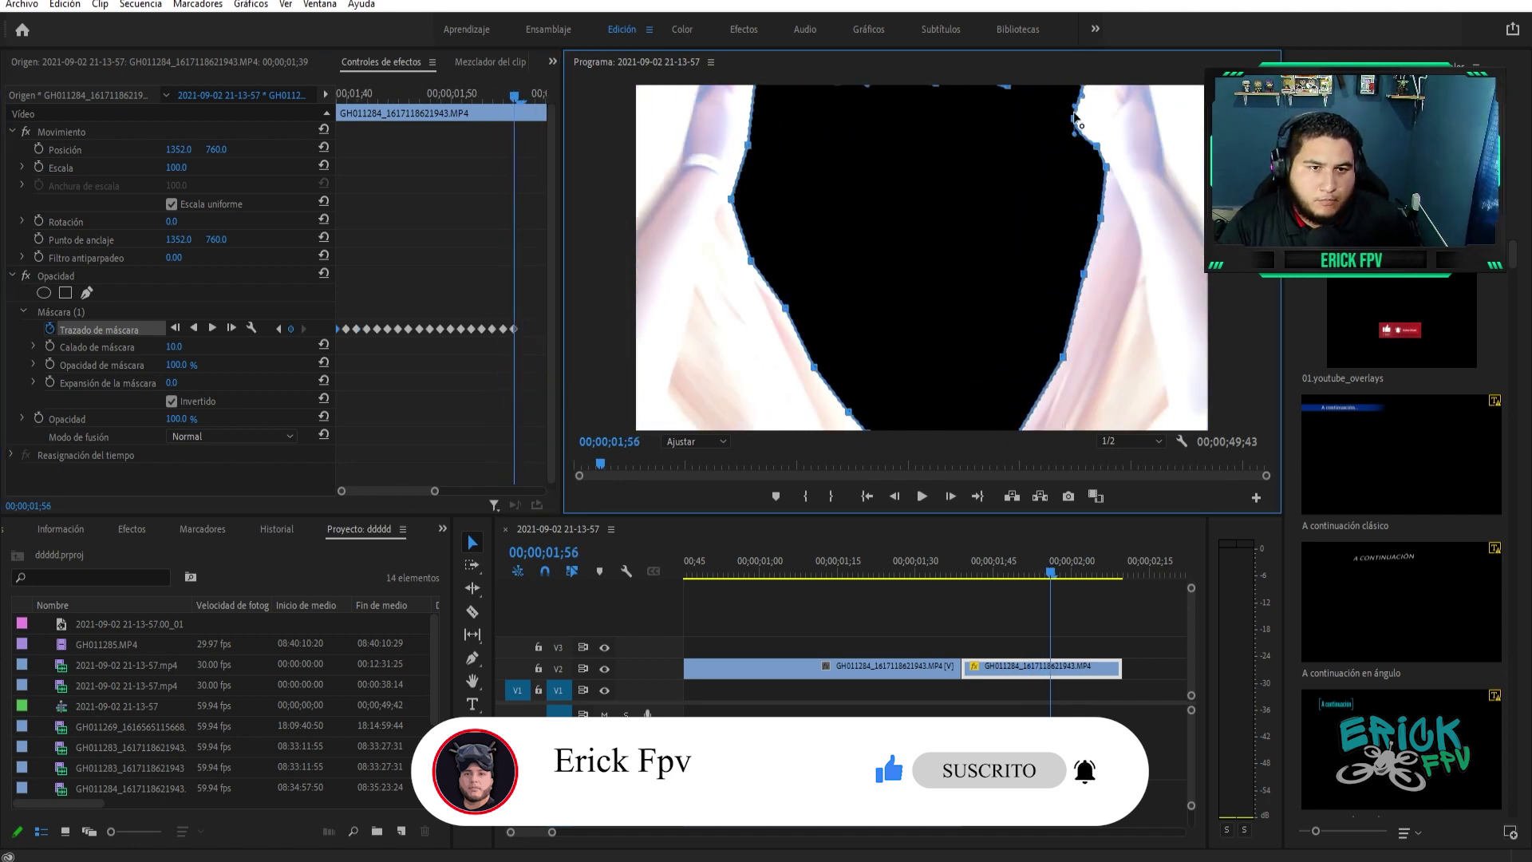
key(Right)
key(Right)
key(Right)
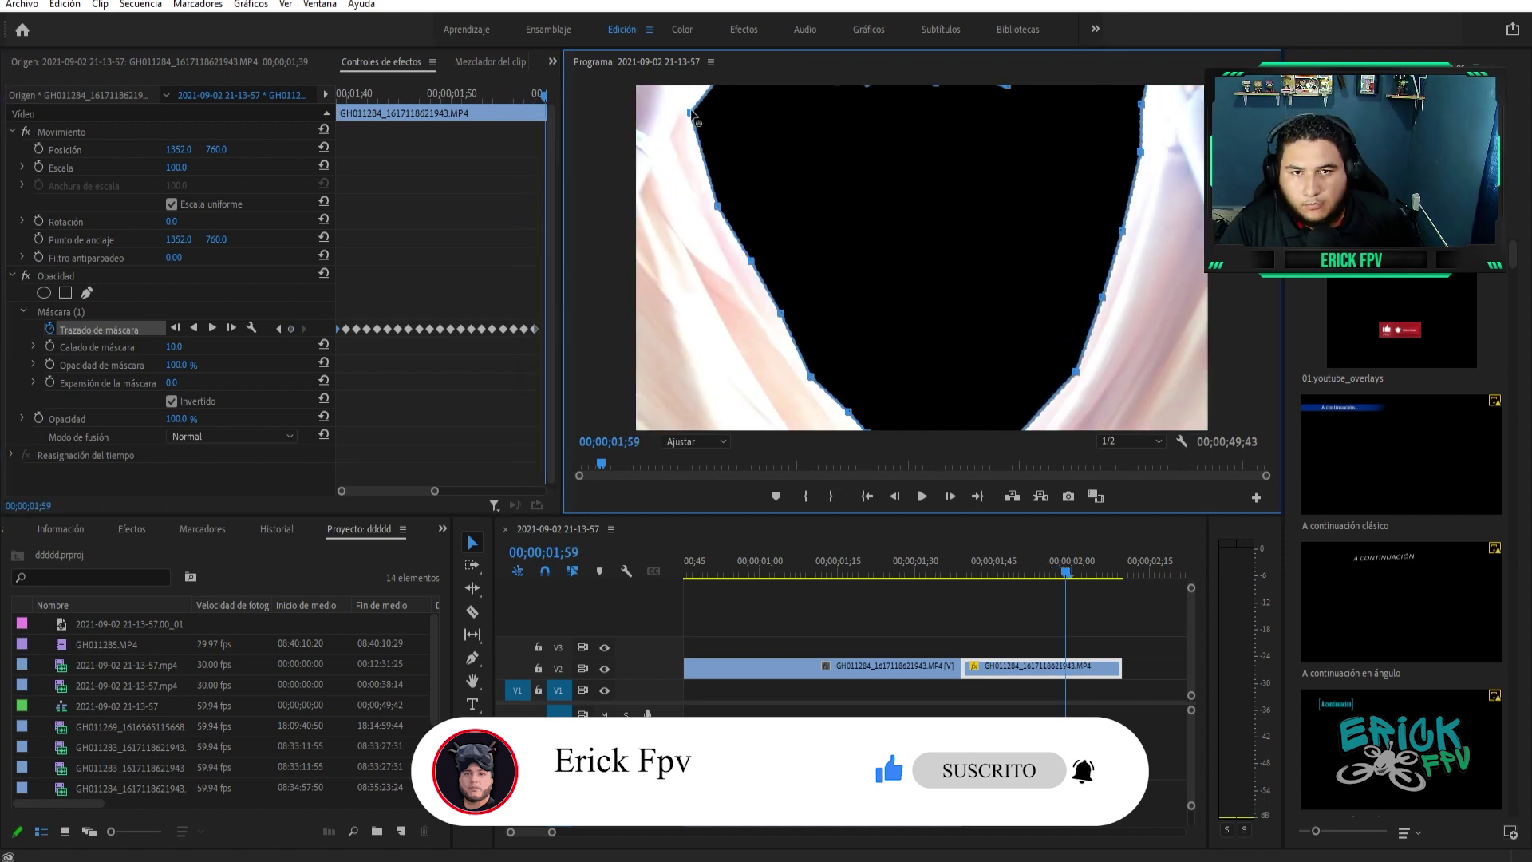
key(Right)
key(Right)
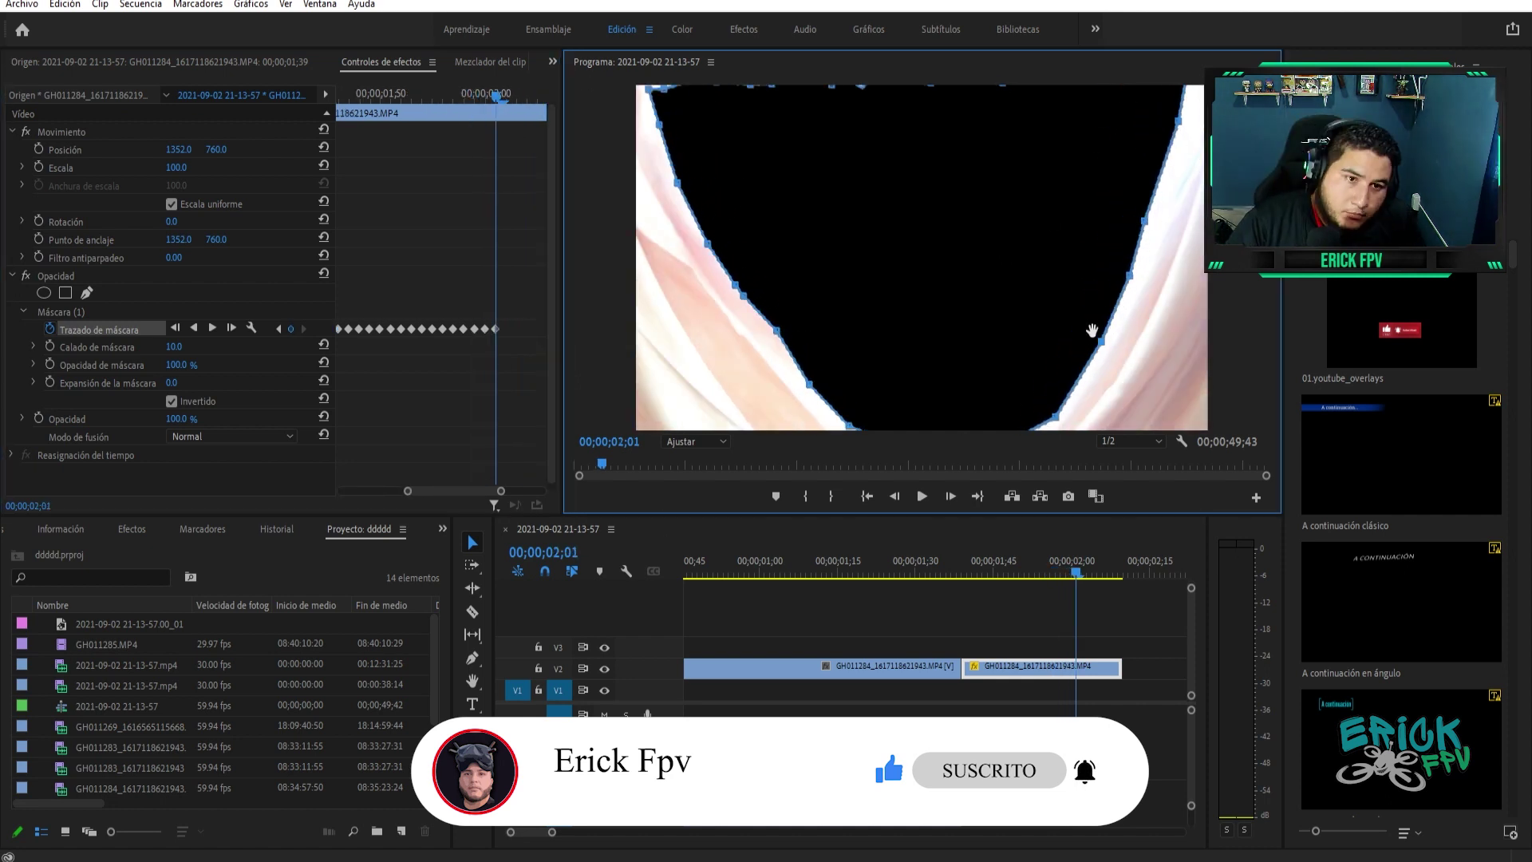
key(Right)
key(Right)
key(Right)
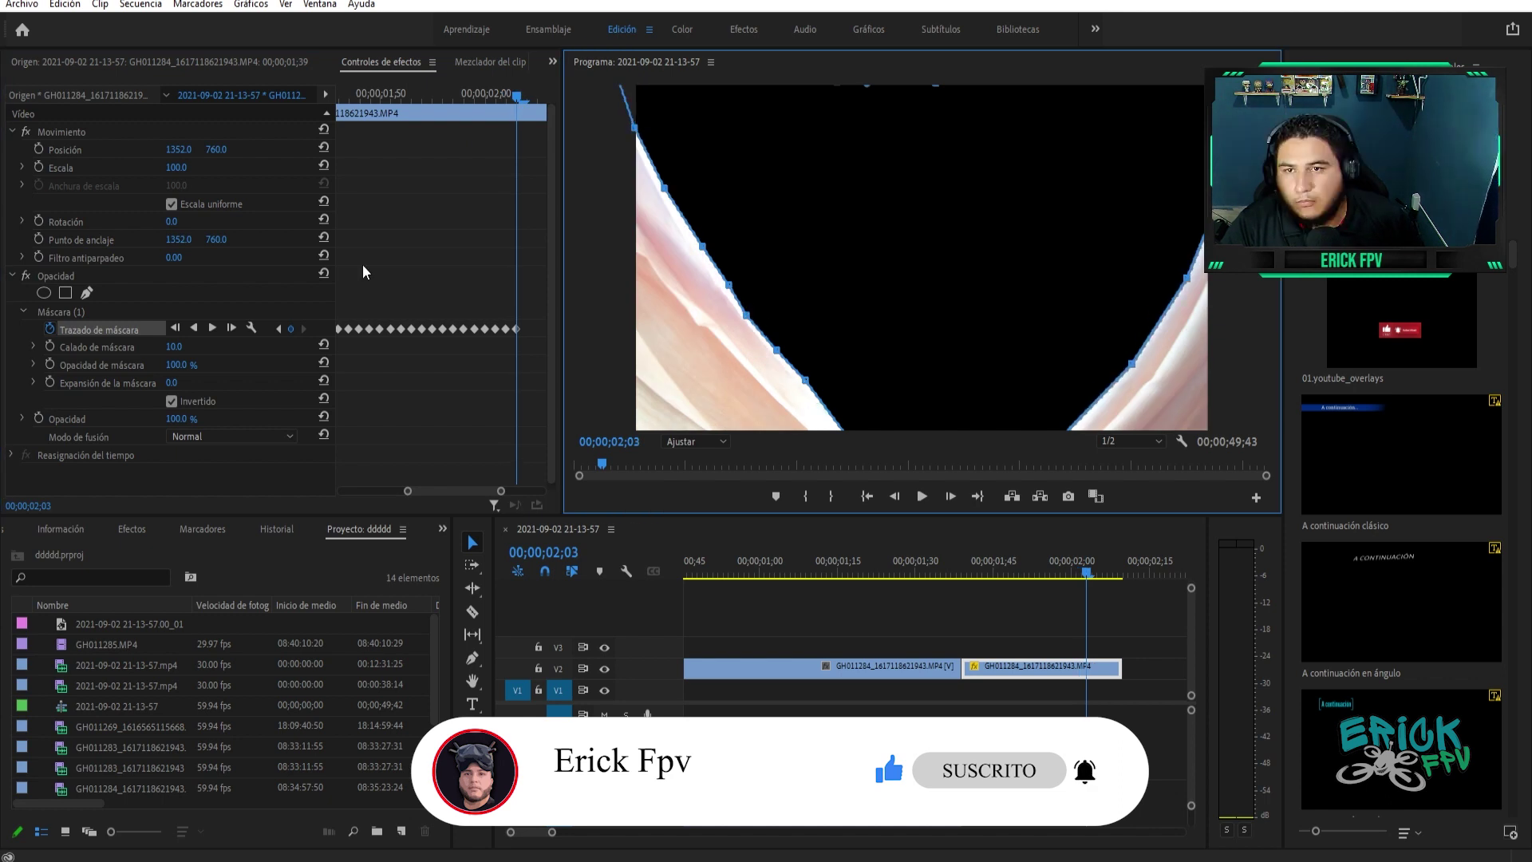
key(Right)
key(Right)
key(Right)
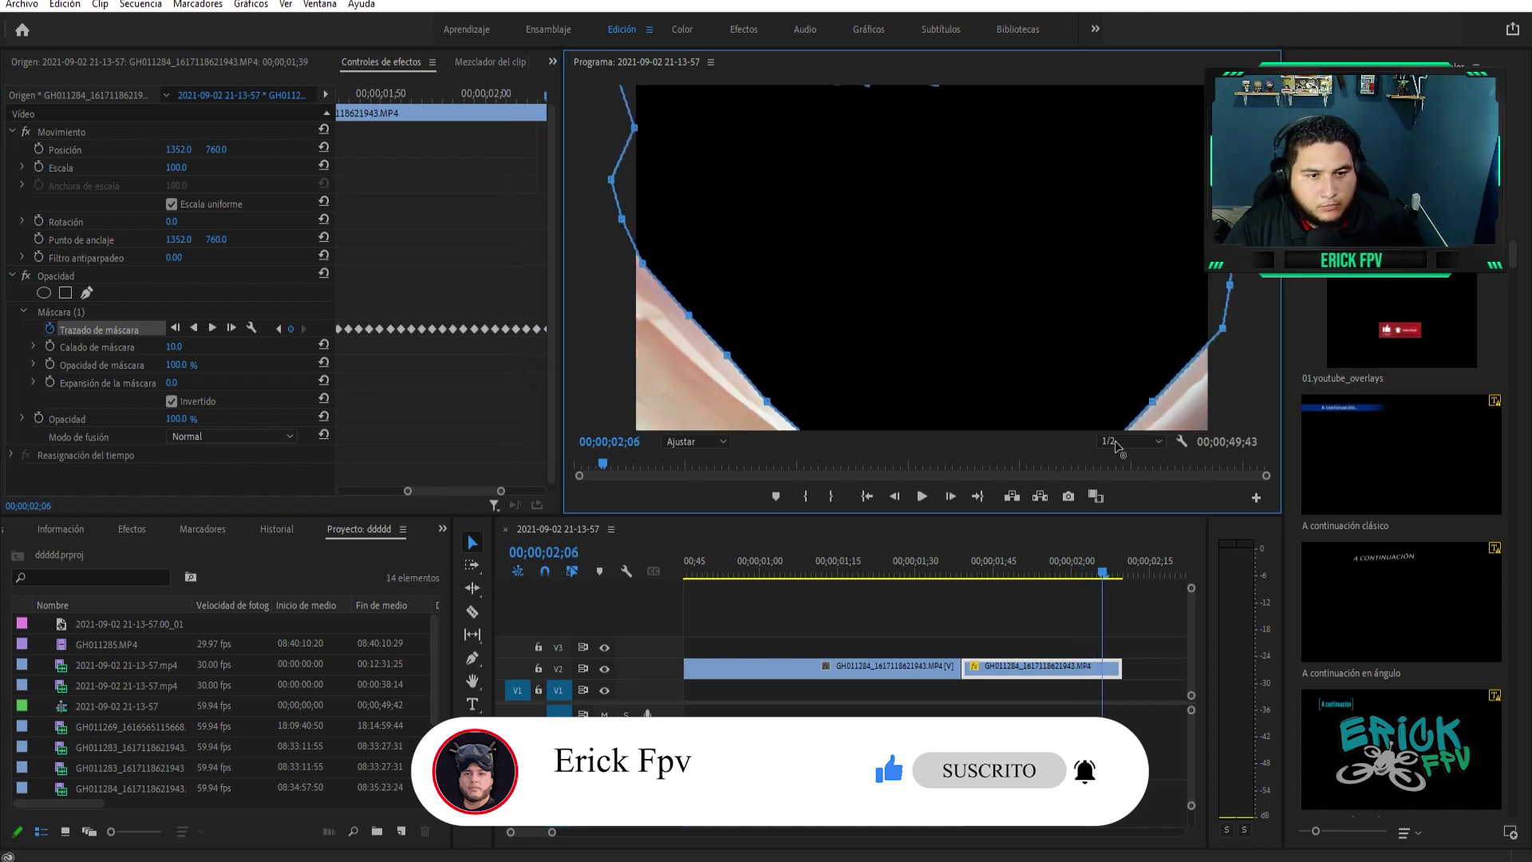
key(Right)
key(Right)
key(Right)
click(887, 348)
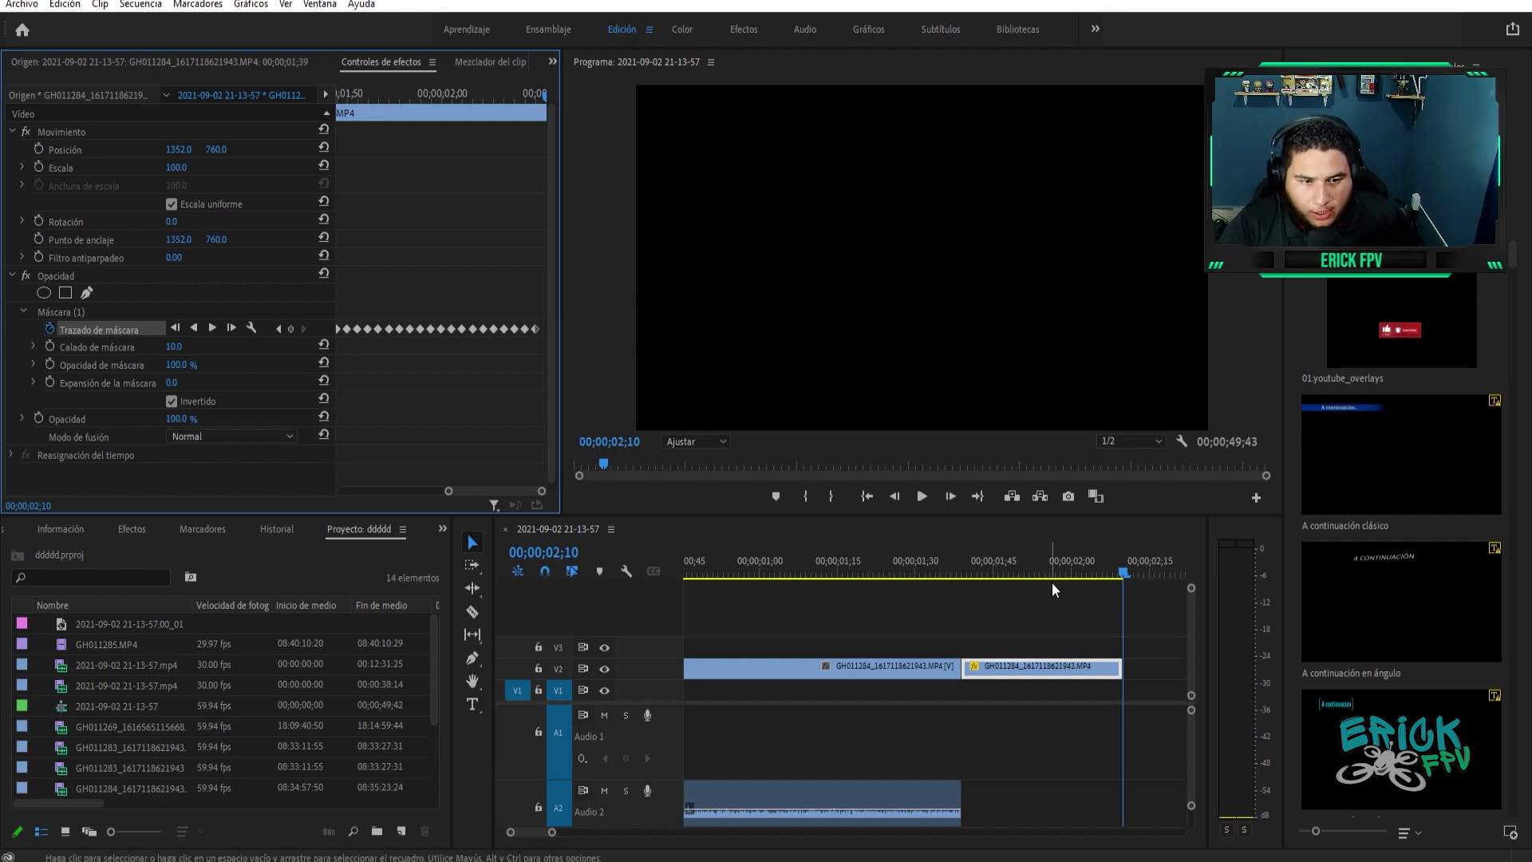
Scrub back to 01;49, zoom the timeline out and select the GH011288 beach clip
mouse_move(1124, 572)
mouse_down()
mouse_move(1013, 573)
mouse_move(1018, 595)
mouse_up()
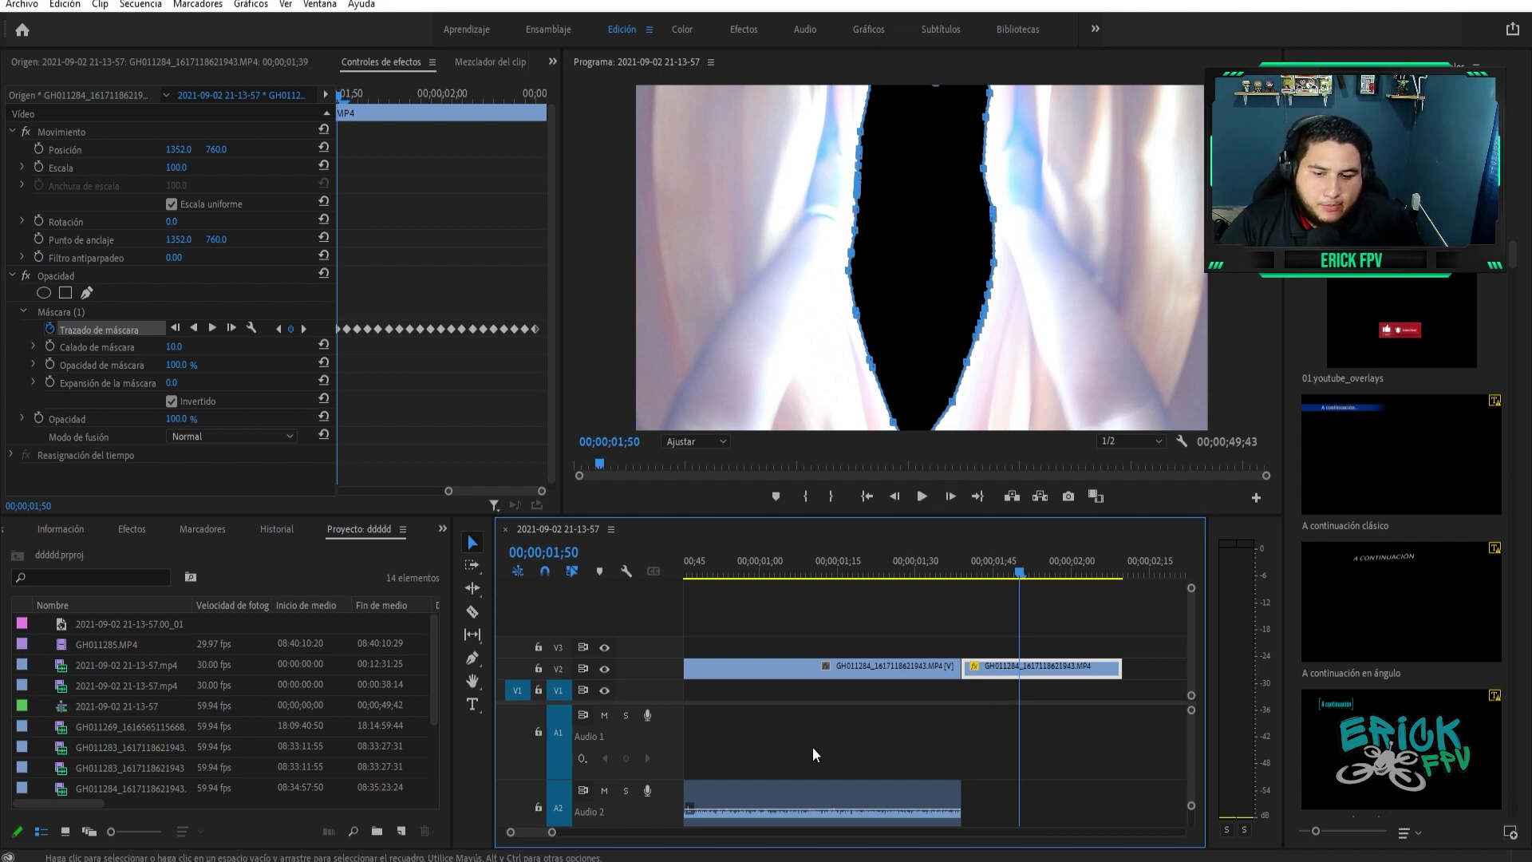
drag(551, 831, 627, 831)
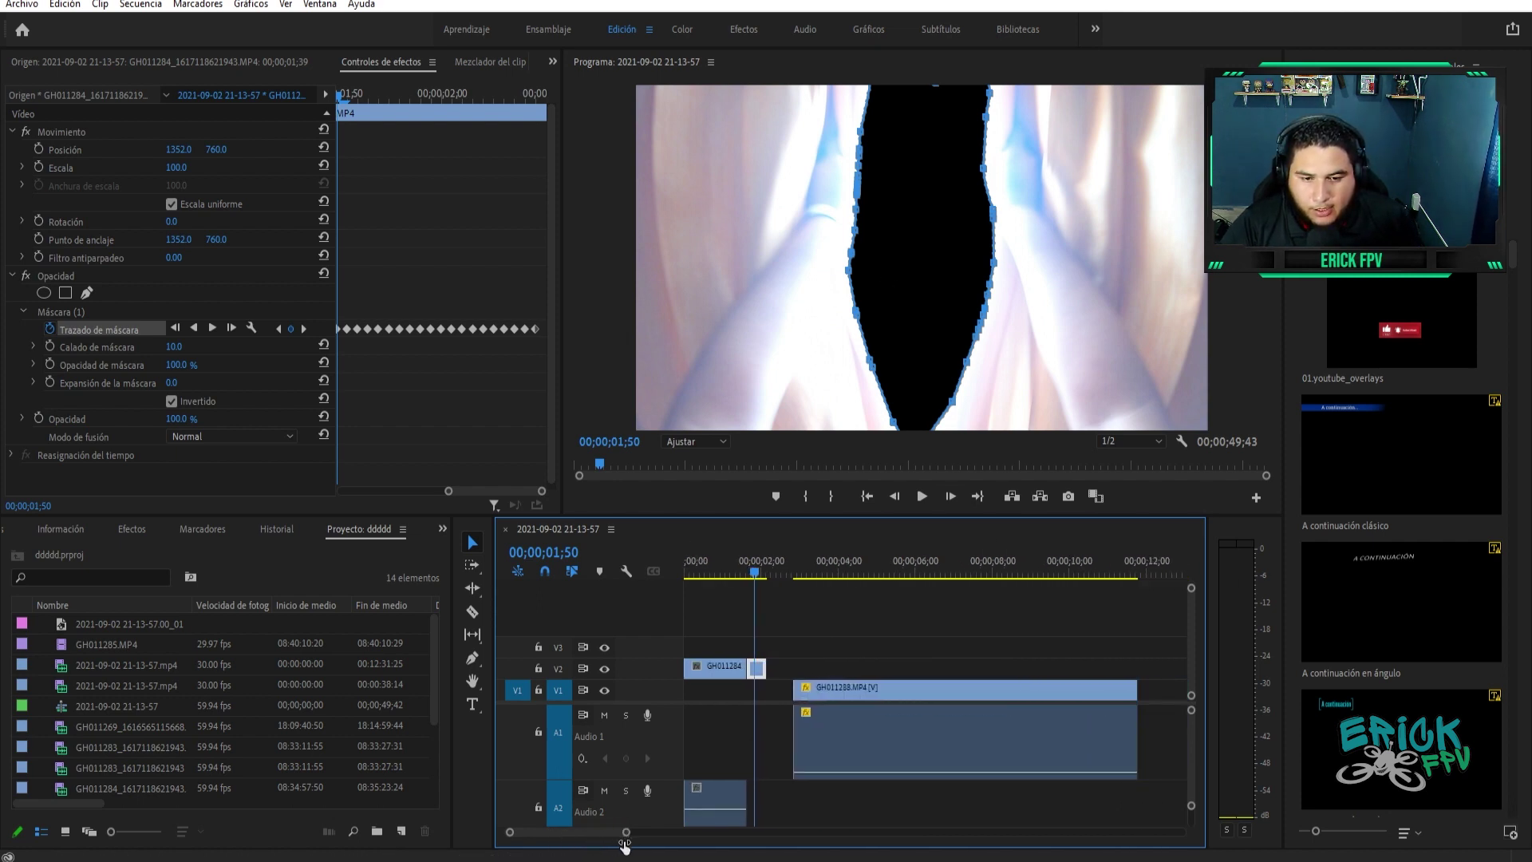
click(802, 571)
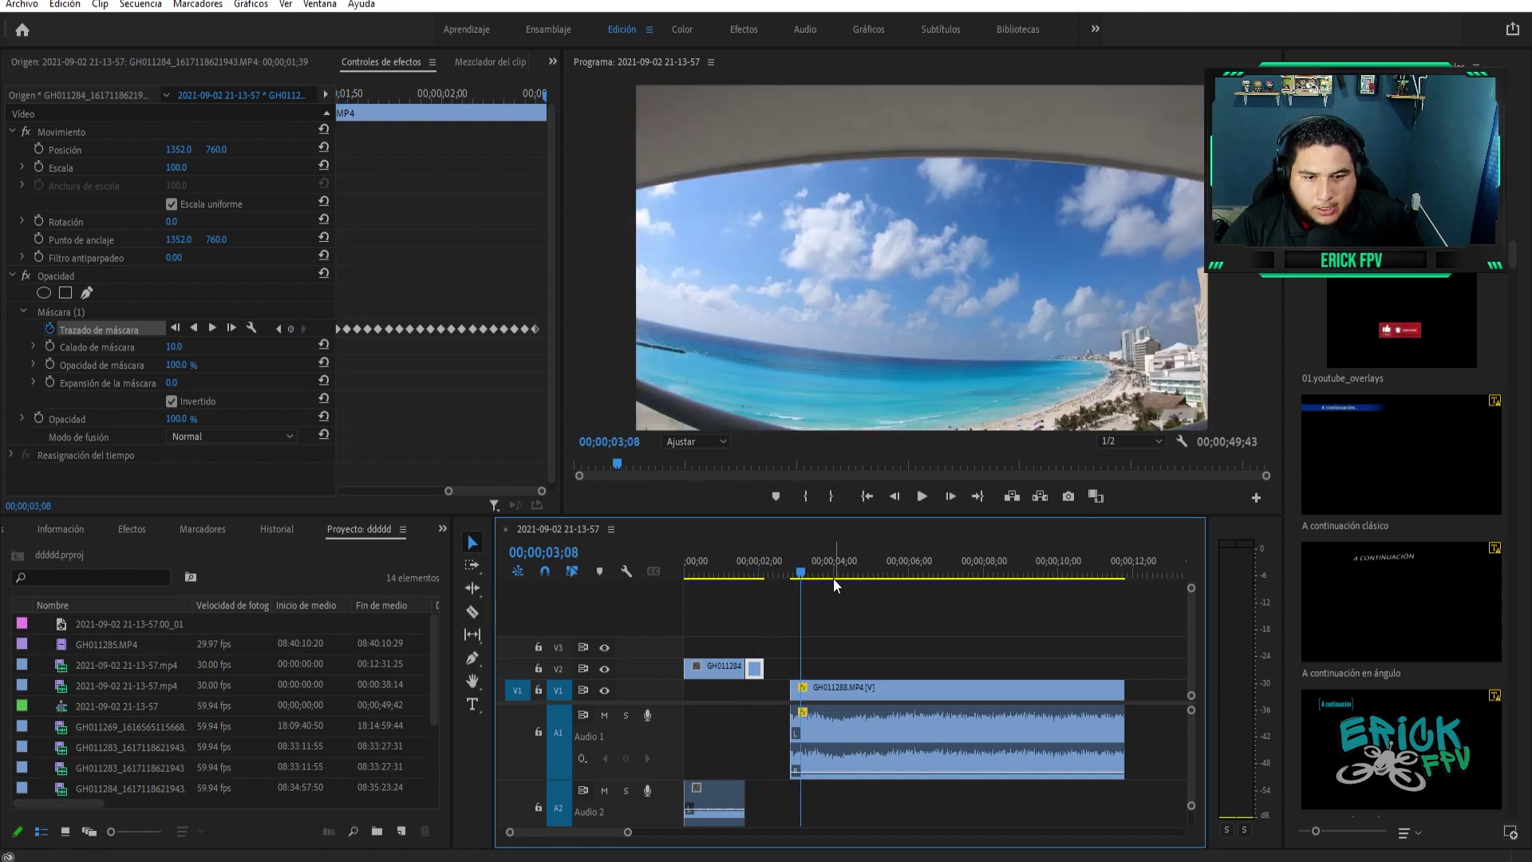
Slide GH011288 earlier on V1 beneath the curtain clip
drag(845, 722, 802, 721)
click(753, 568)
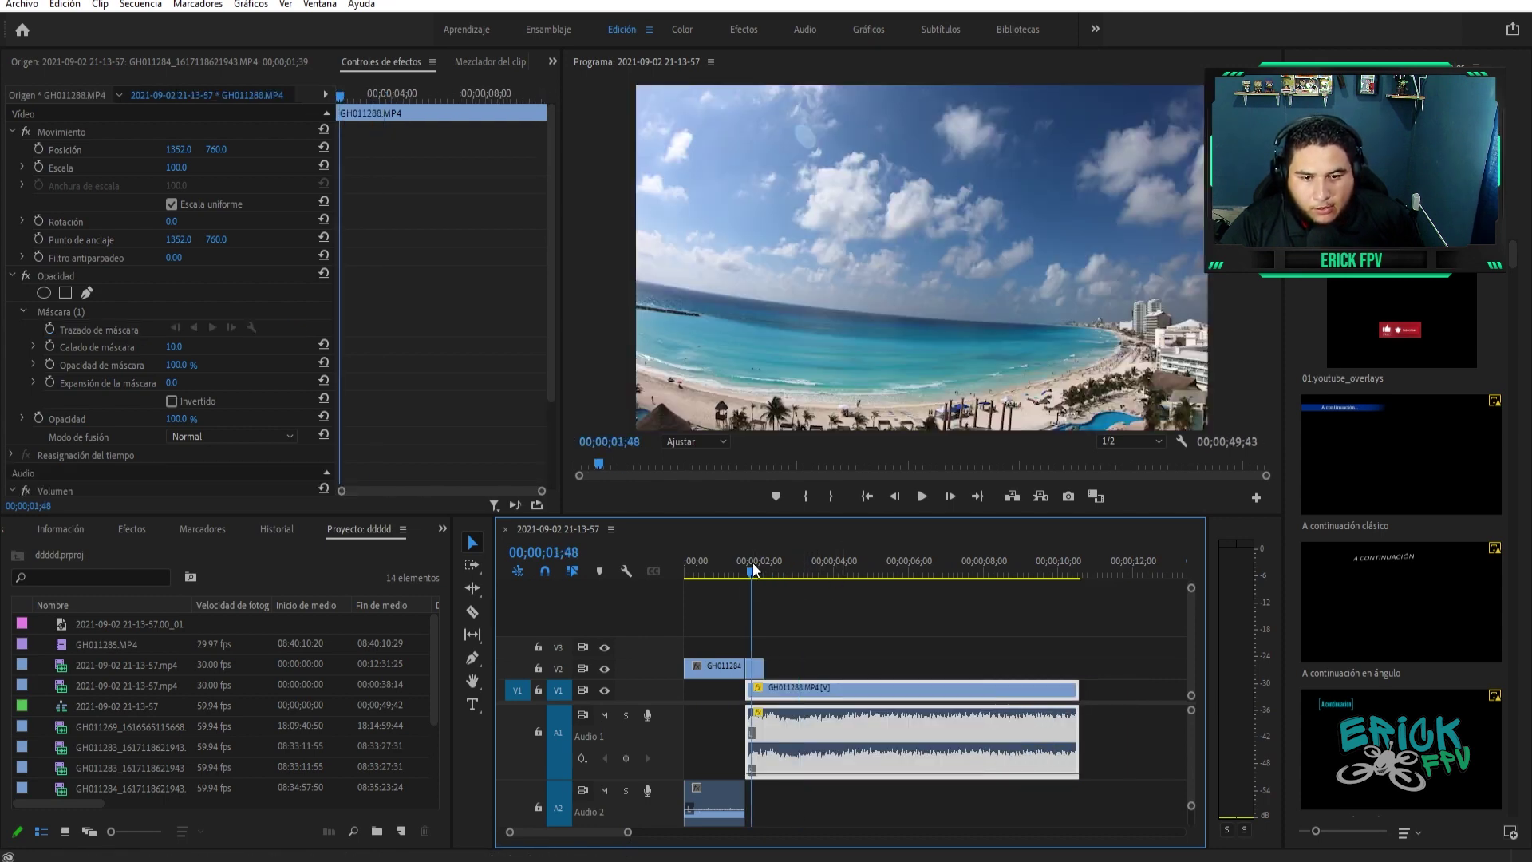
key(Left)
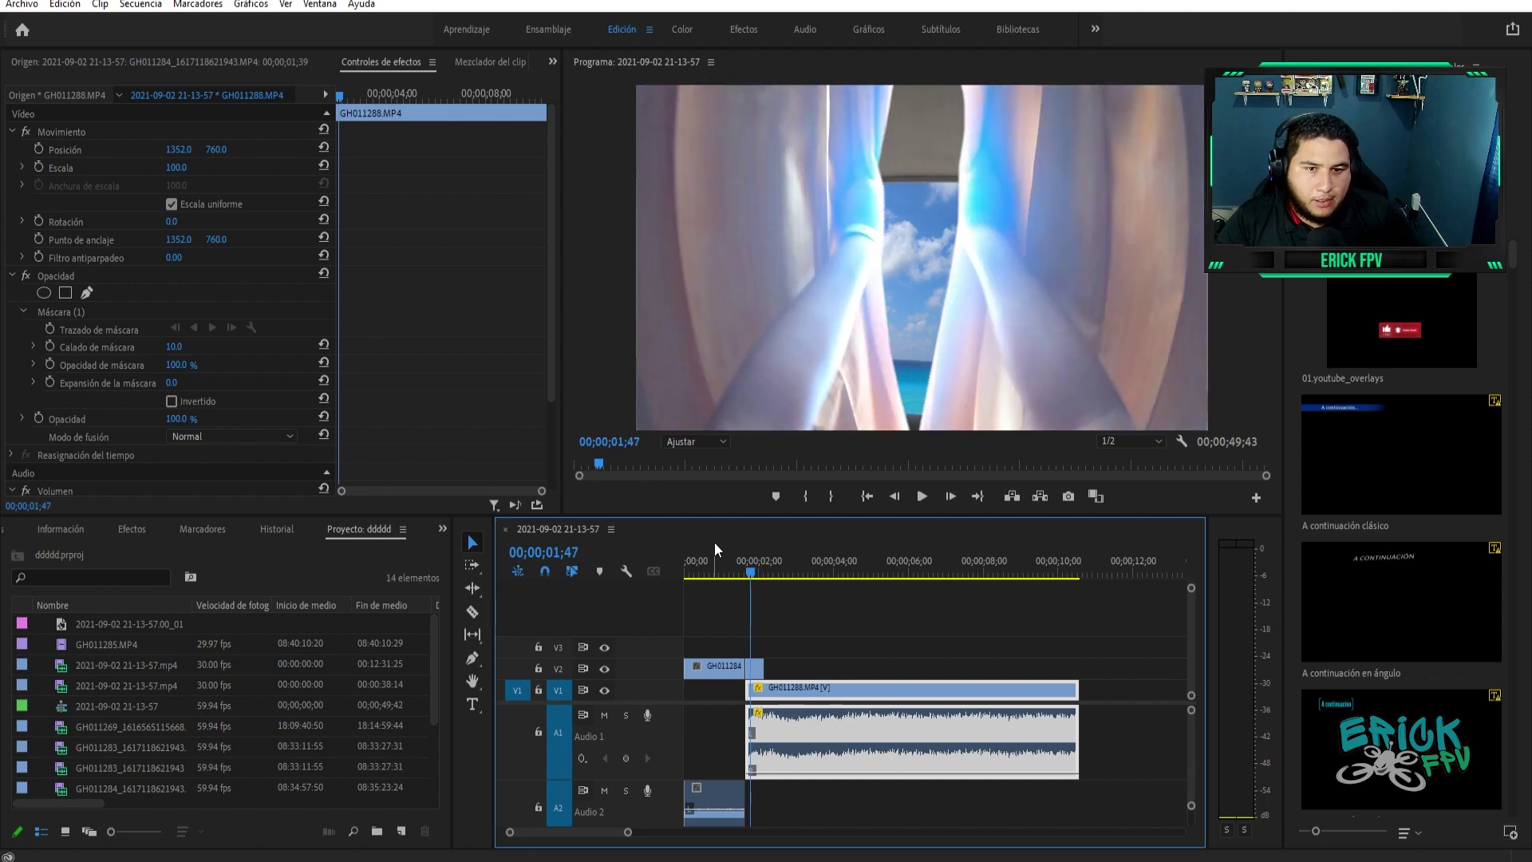
key(Left)
key(Left)
key(Left)
key(Left)
key(Left)
key(Left)
key(Left)
key(Left)
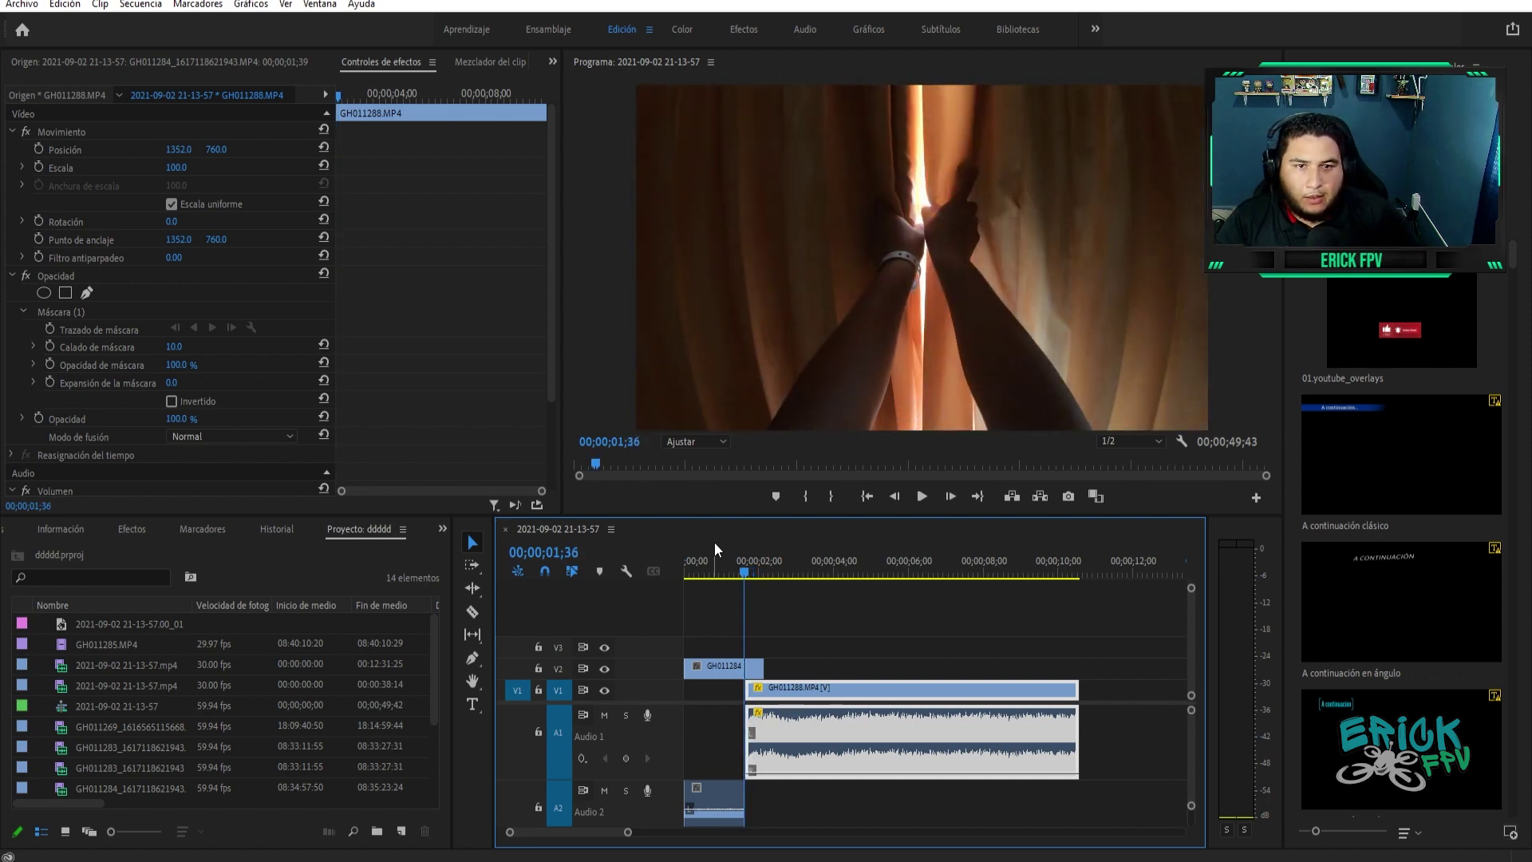
key(Left)
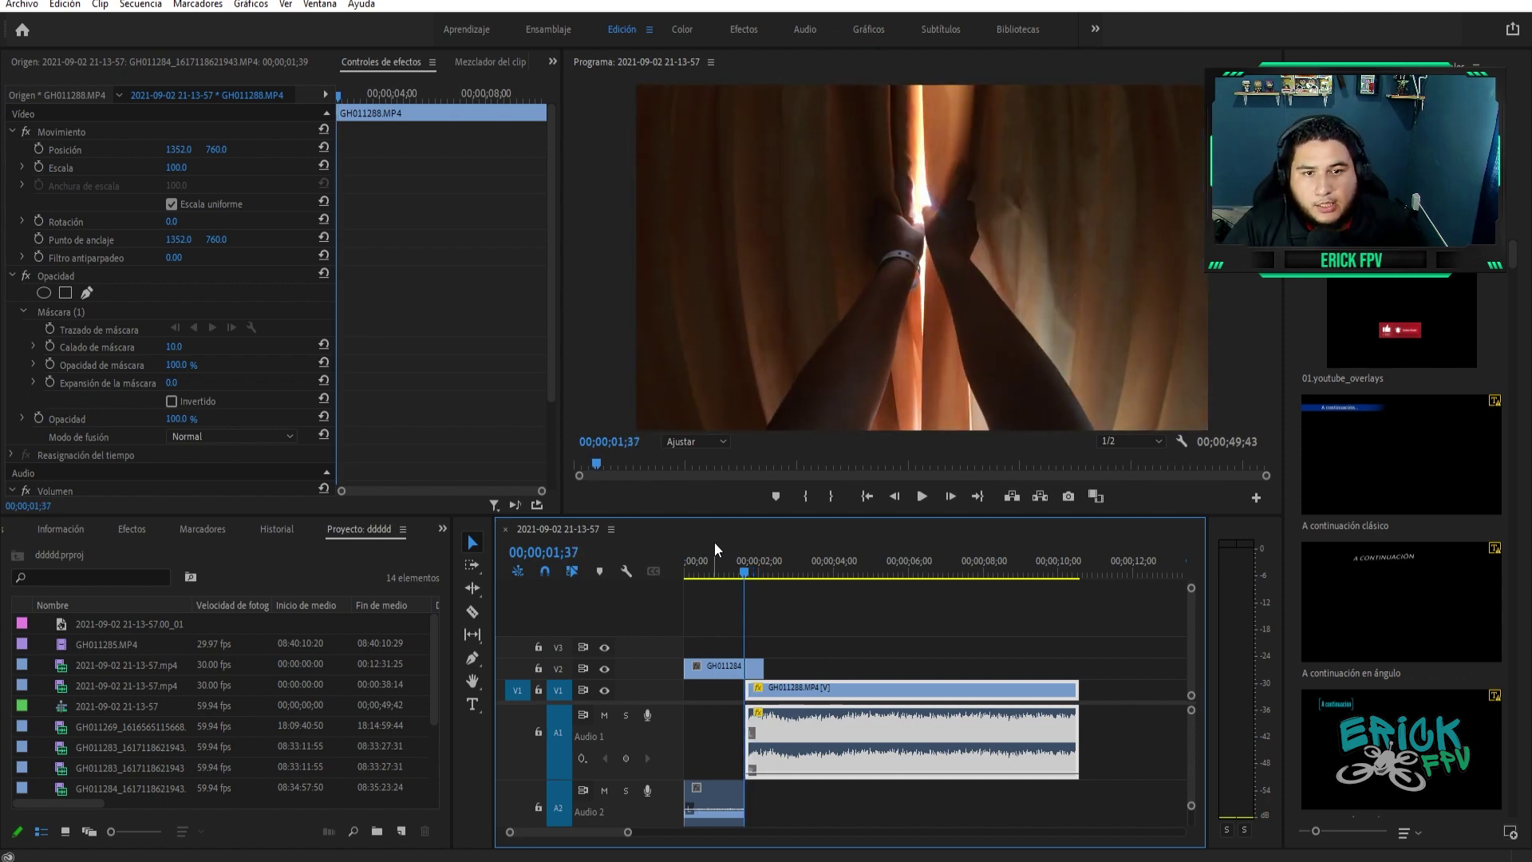
Frame-step through the reveal until the beach fills the picture, then scrub back
key(Right)
key(Right)
key(Right)
key(Right)
key(Right)
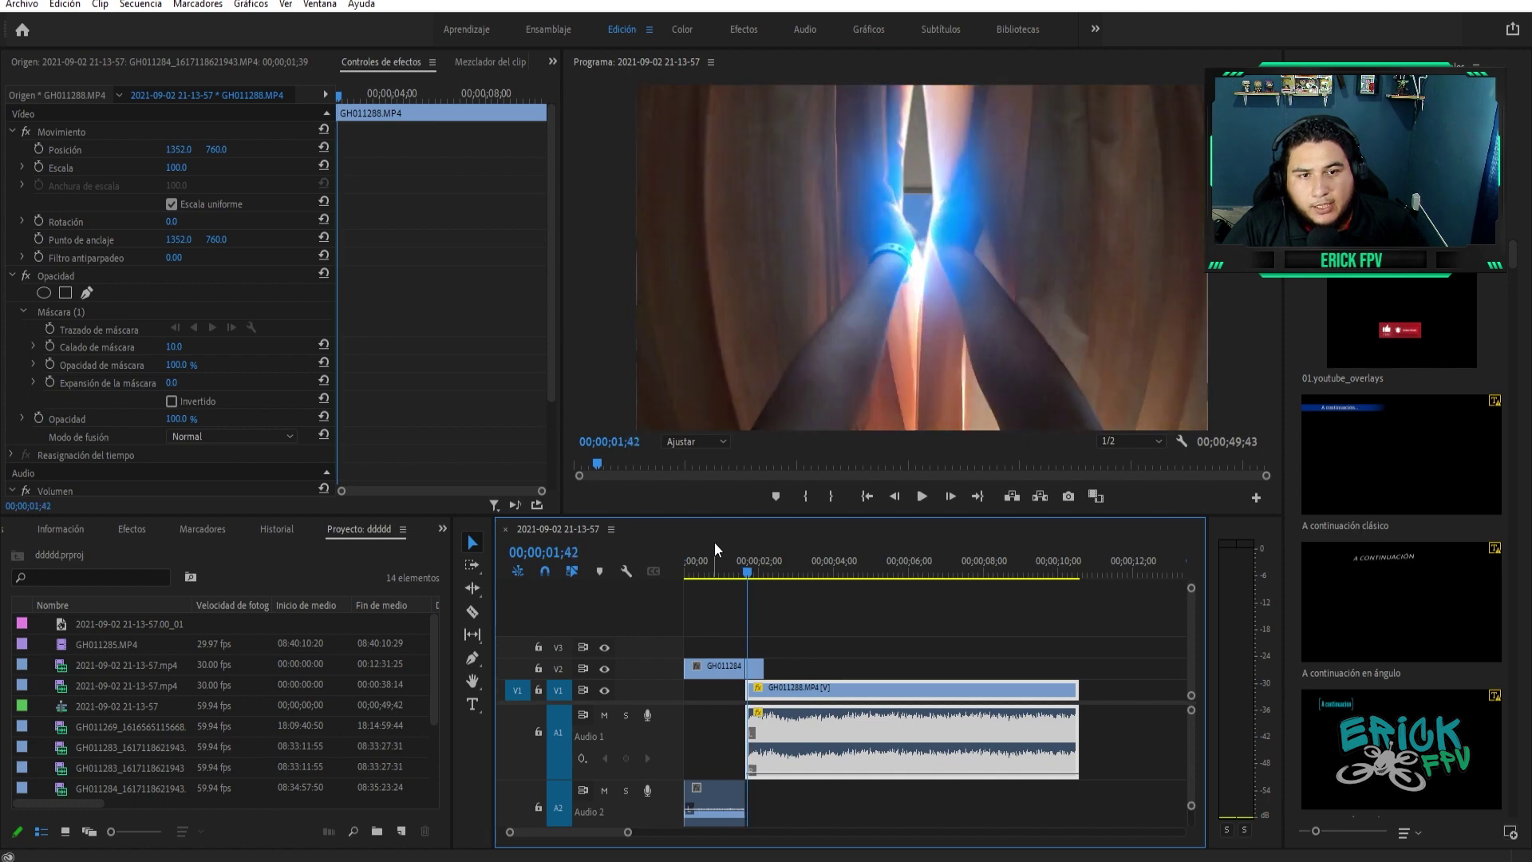
key(Right)
key(Right)
key(Right)
key(Right)
key(Right)
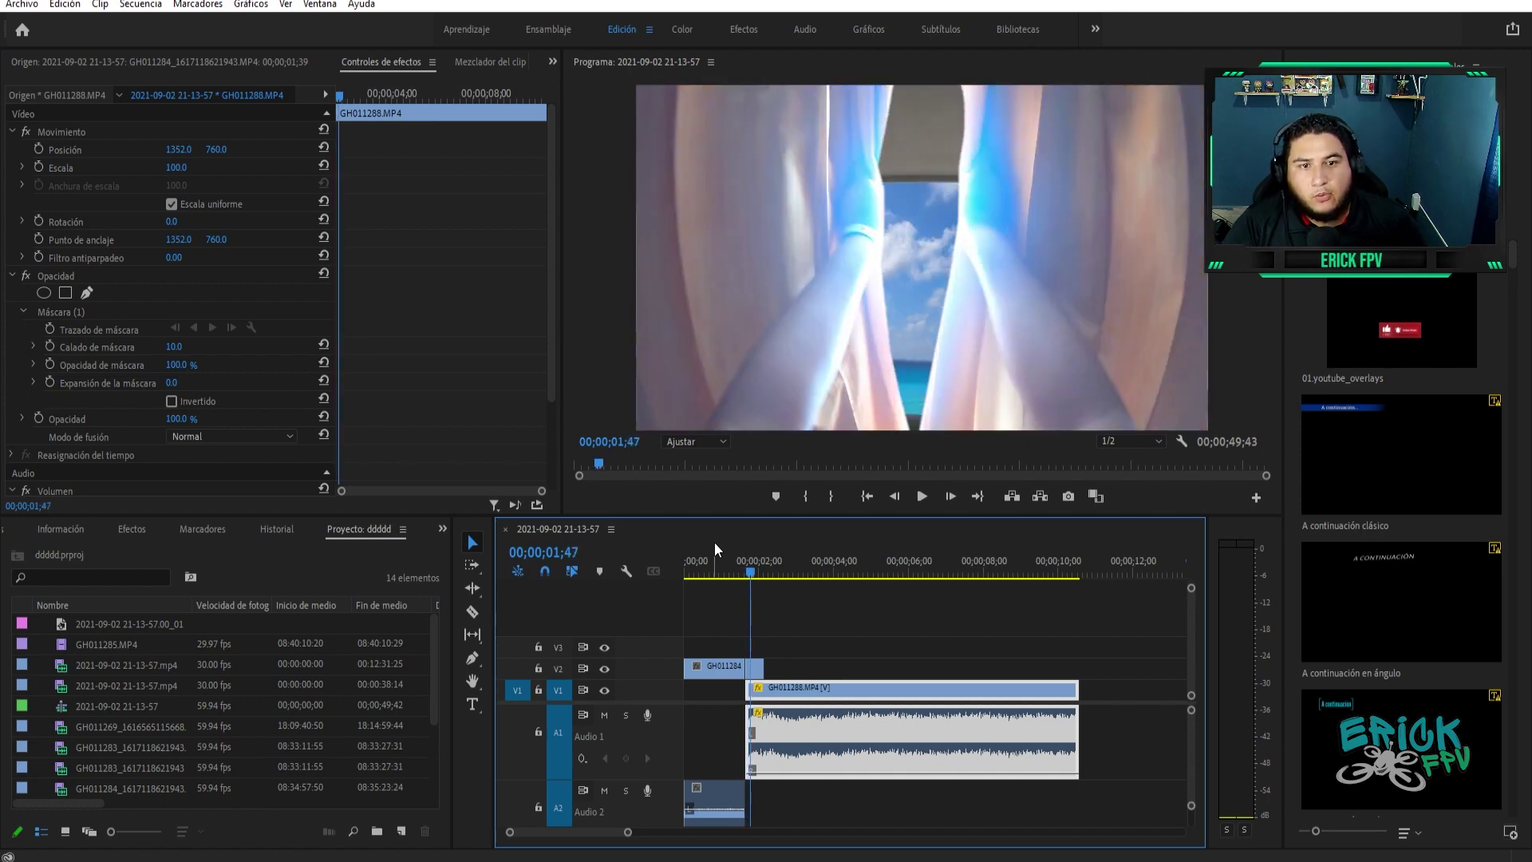
key(Right)
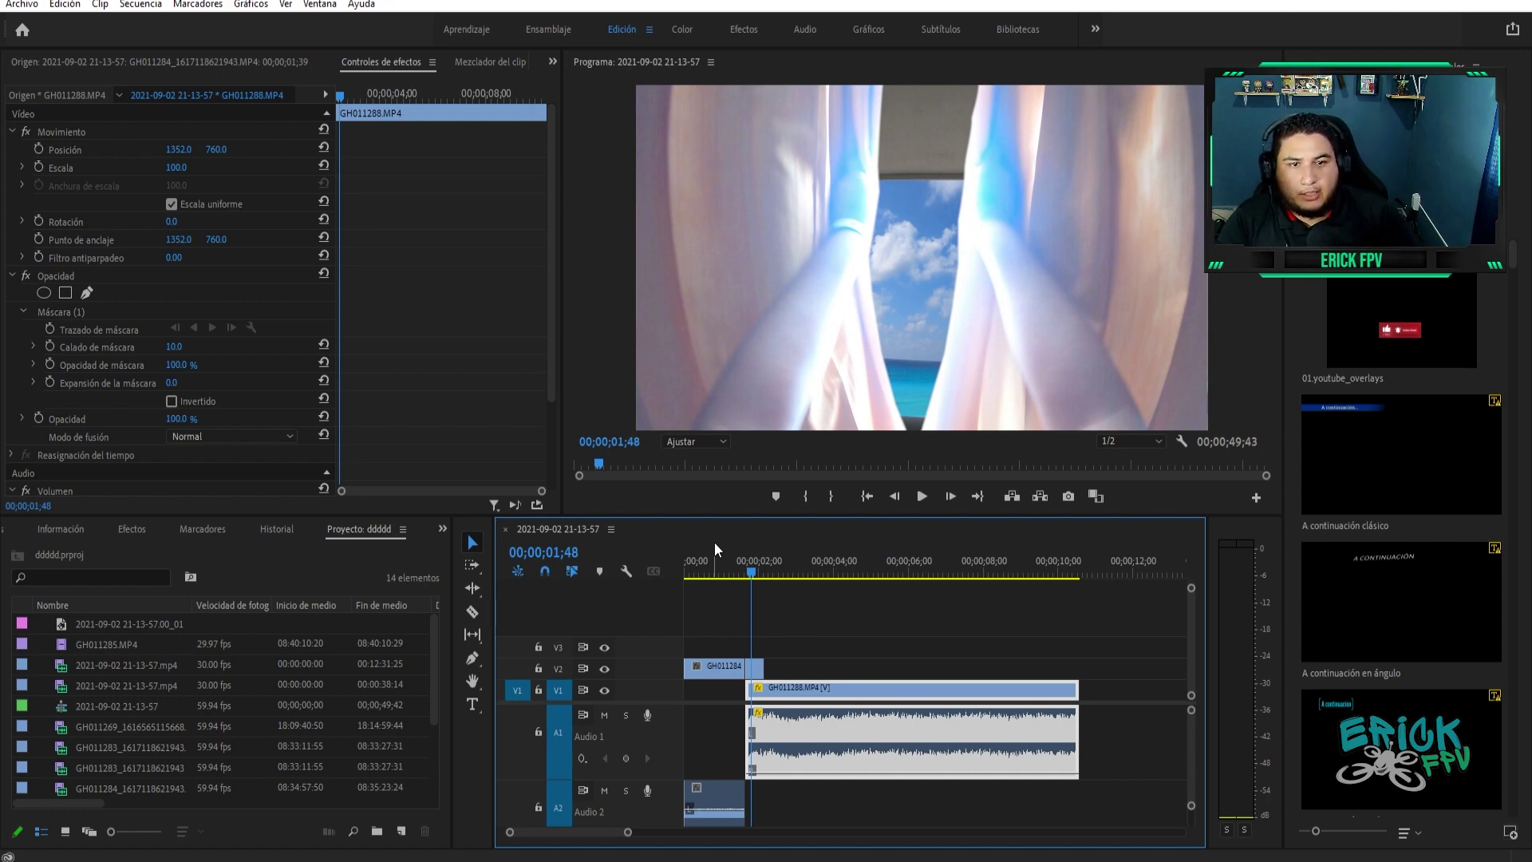
key(Right)
key(Right)
key(Right)
key(Right)
key(Right)
key(Right)
key(Right)
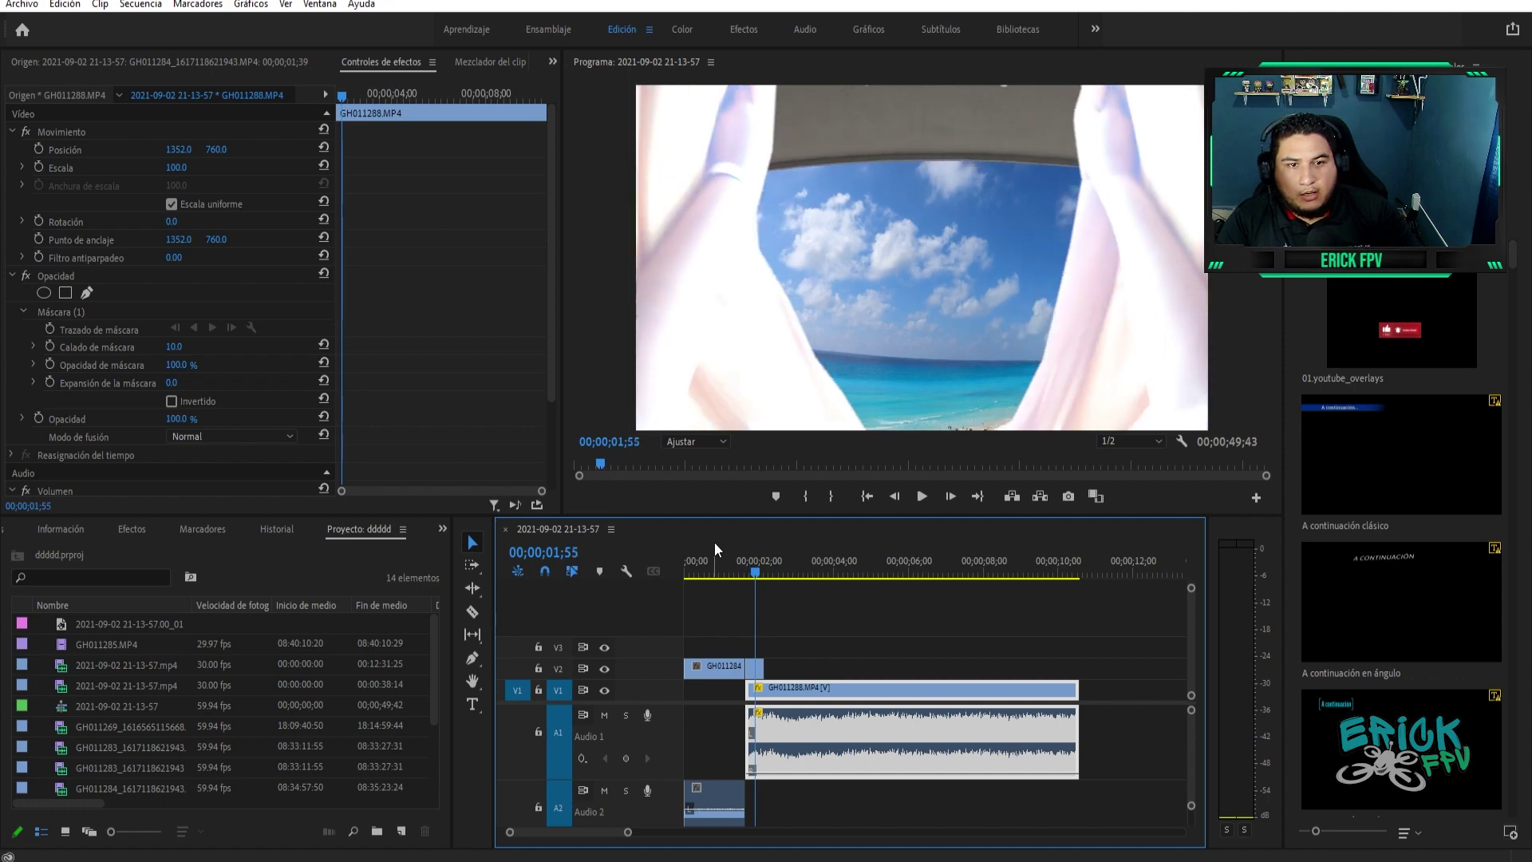
key(Right)
key(Right)
key(Right)
key(Right)
key(Right)
key(Right)
key(Right)
key(Right)
key(Right)
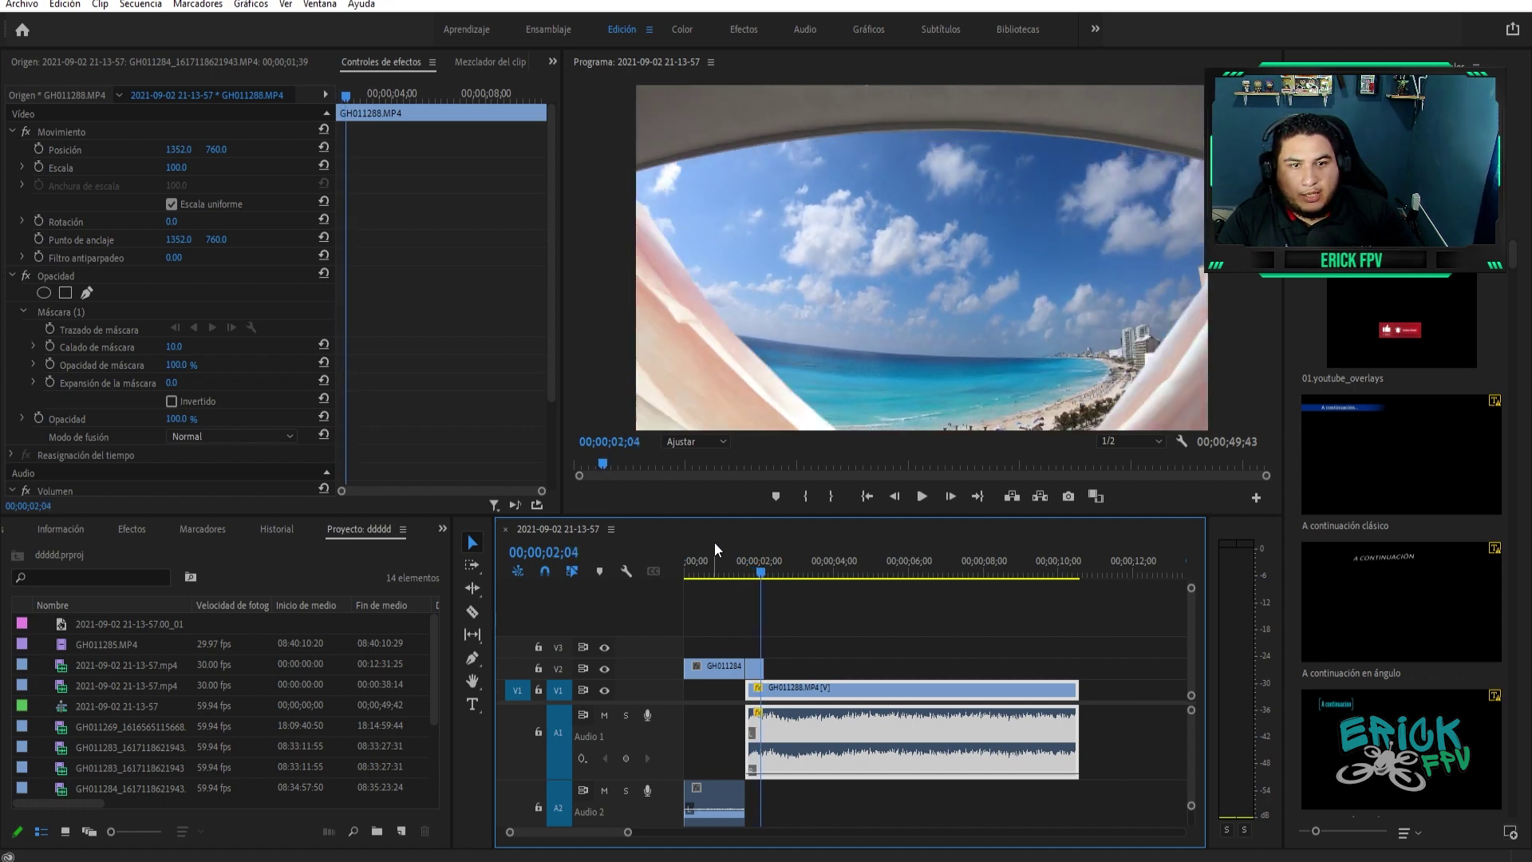
key(Right)
key(Right)
key(Right)
key(Right)
key(Right)
key(Right)
key(Right)
key(Right)
key(Right)
key(Right)
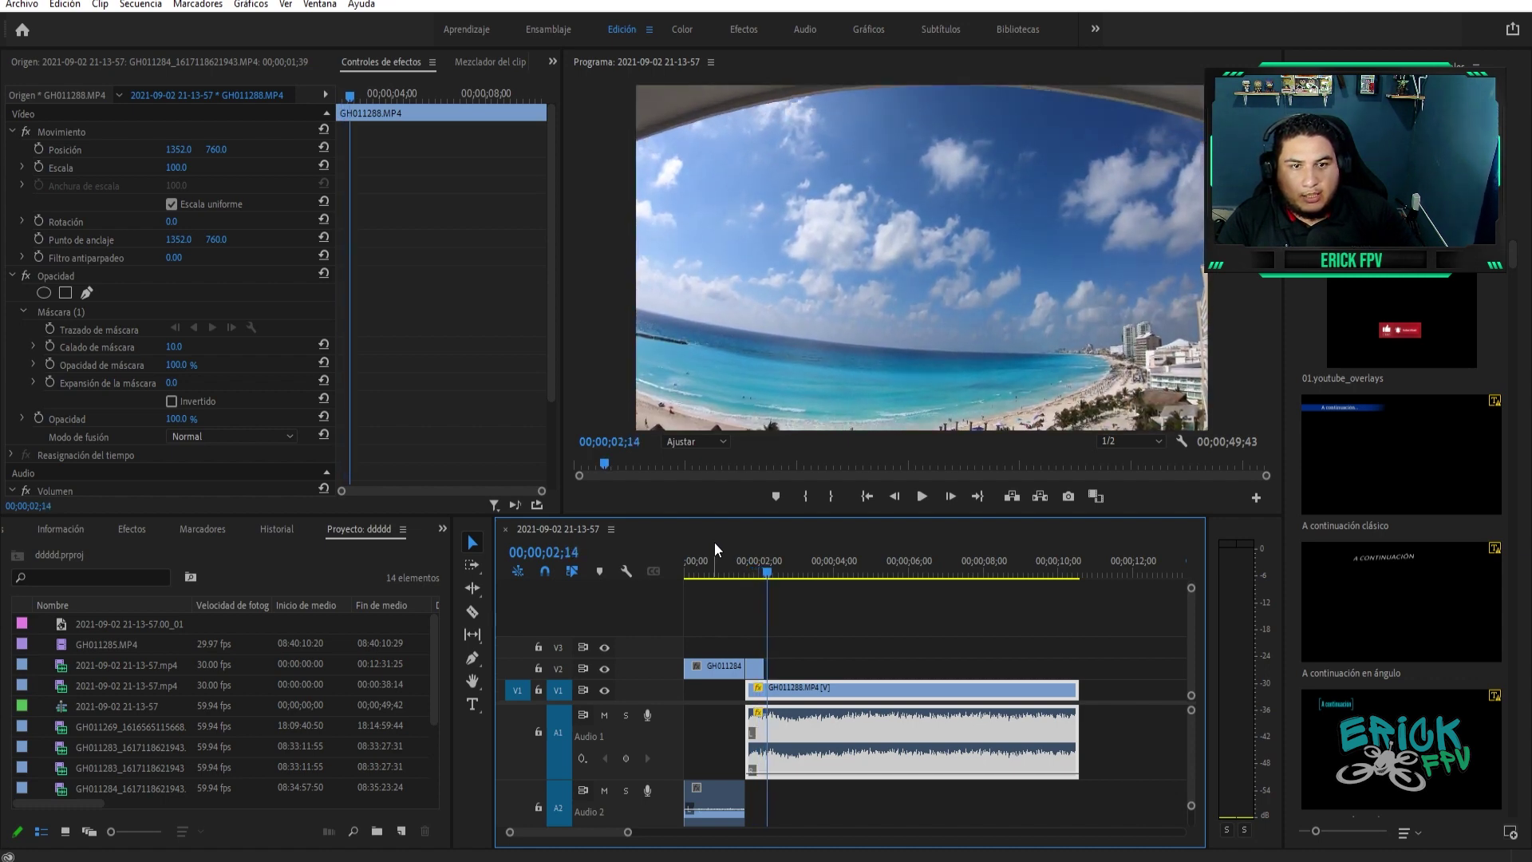
key(Right)
key(Right)
key(Right)
key(Right)
key(Right)
key(Right)
key(Right)
key(Right)
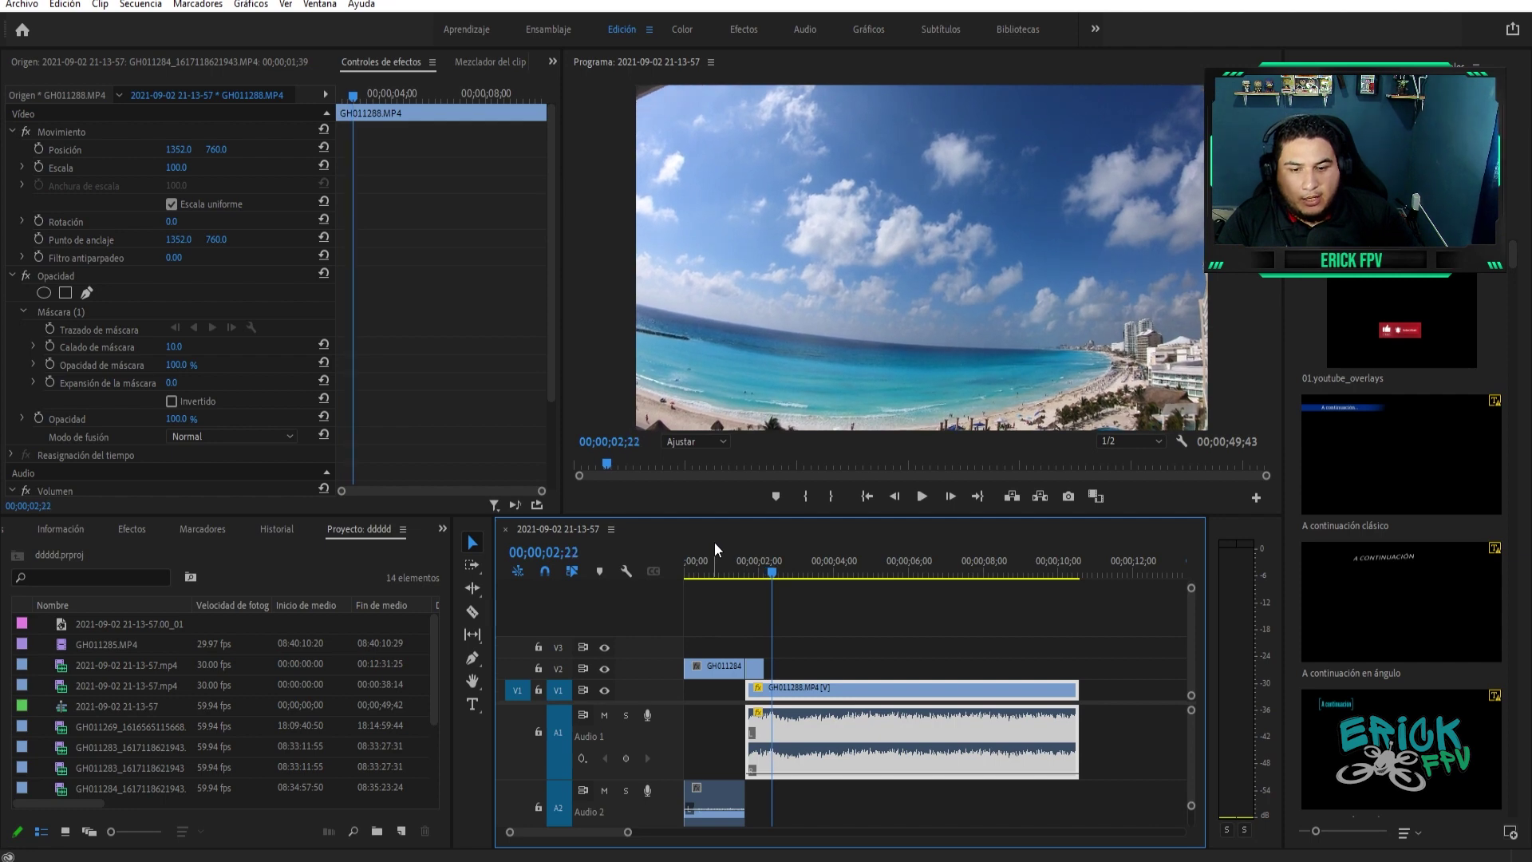
drag(777, 573, 744, 588)
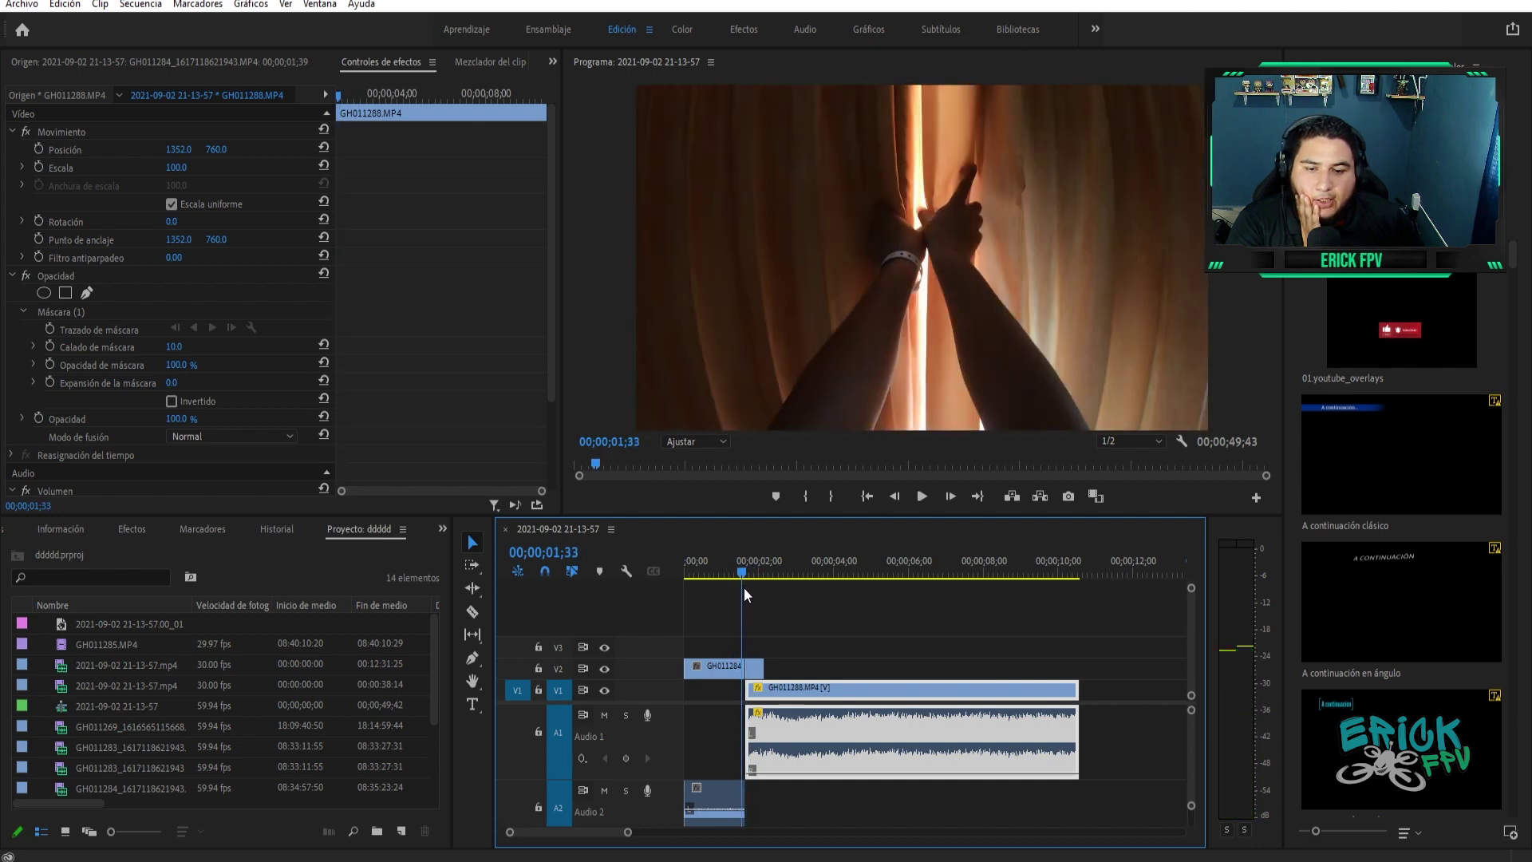
Align the beach clip's start with the playhead at 00;00;01;35 and preview the reveal
drag(629, 834, 558, 832)
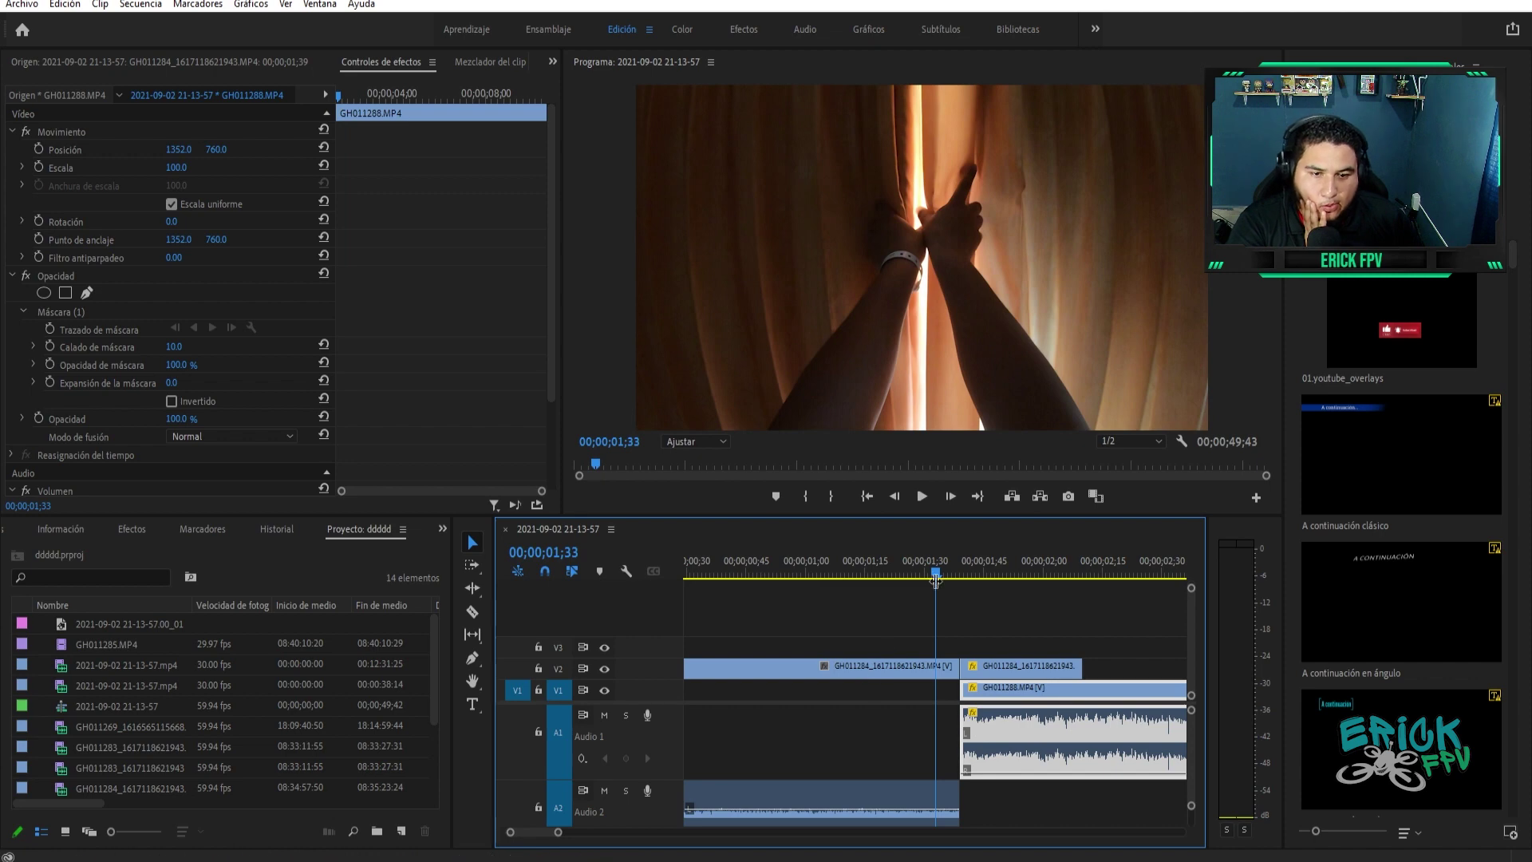
drag(936, 573, 945, 573)
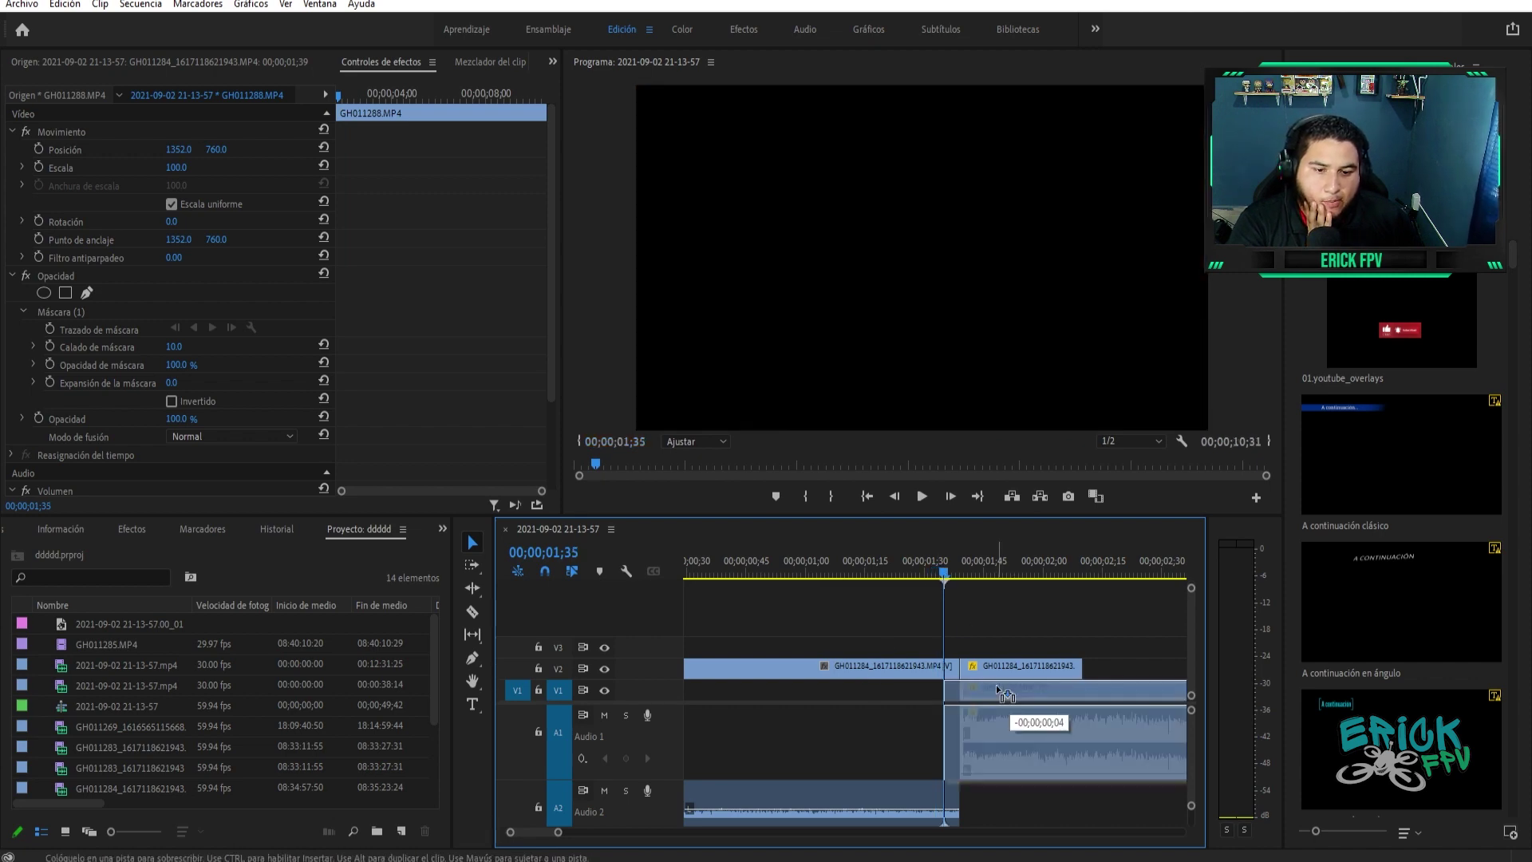
drag(1008, 694, 993, 691)
click(974, 572)
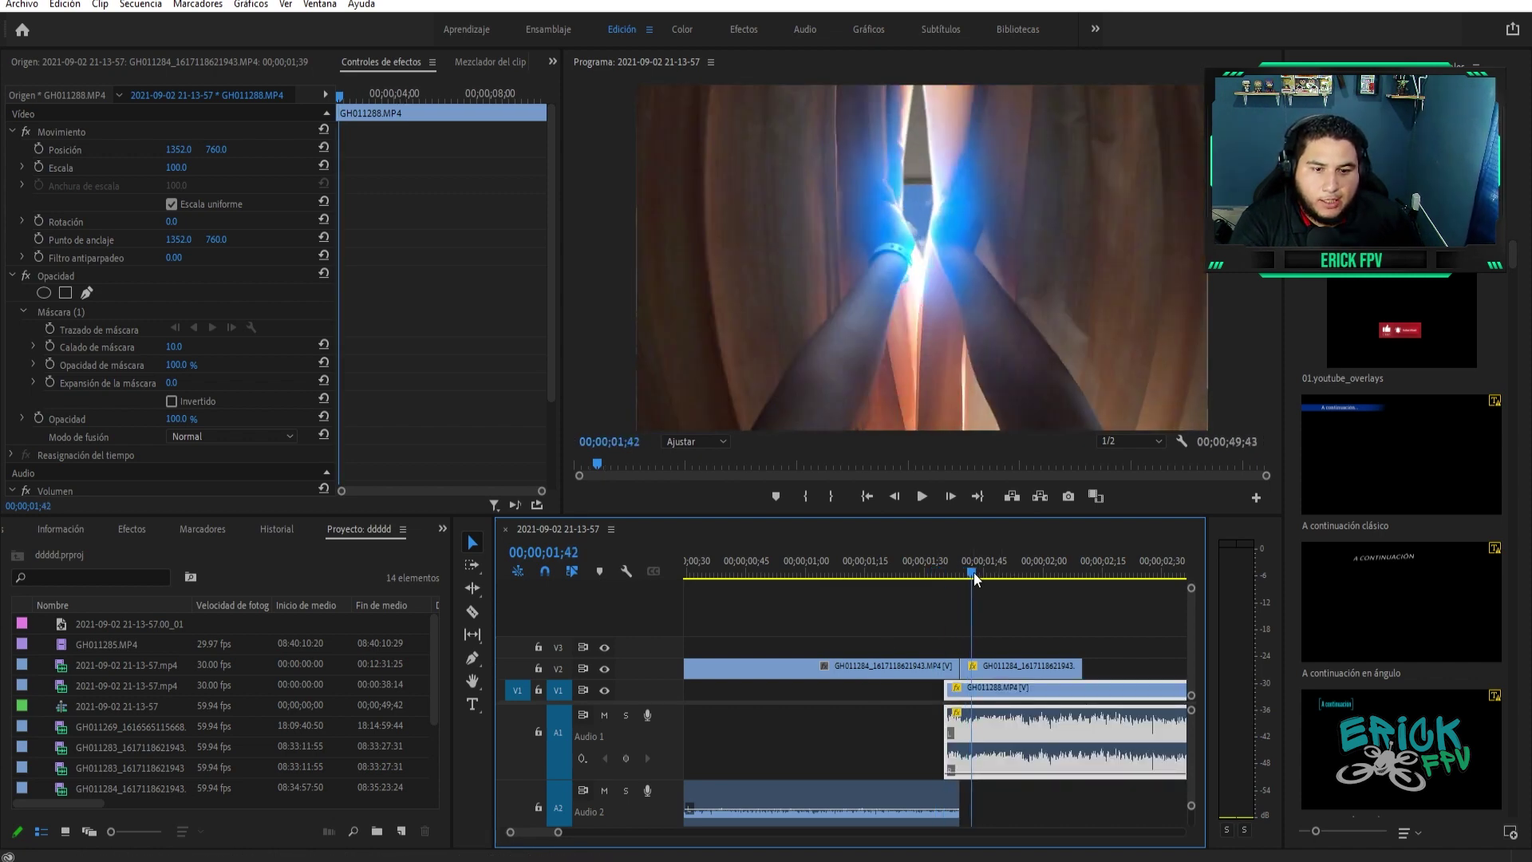
mouse_move(973, 571)
mouse_down()
mouse_move(1052, 581)
mouse_move(1028, 583)
mouse_up()
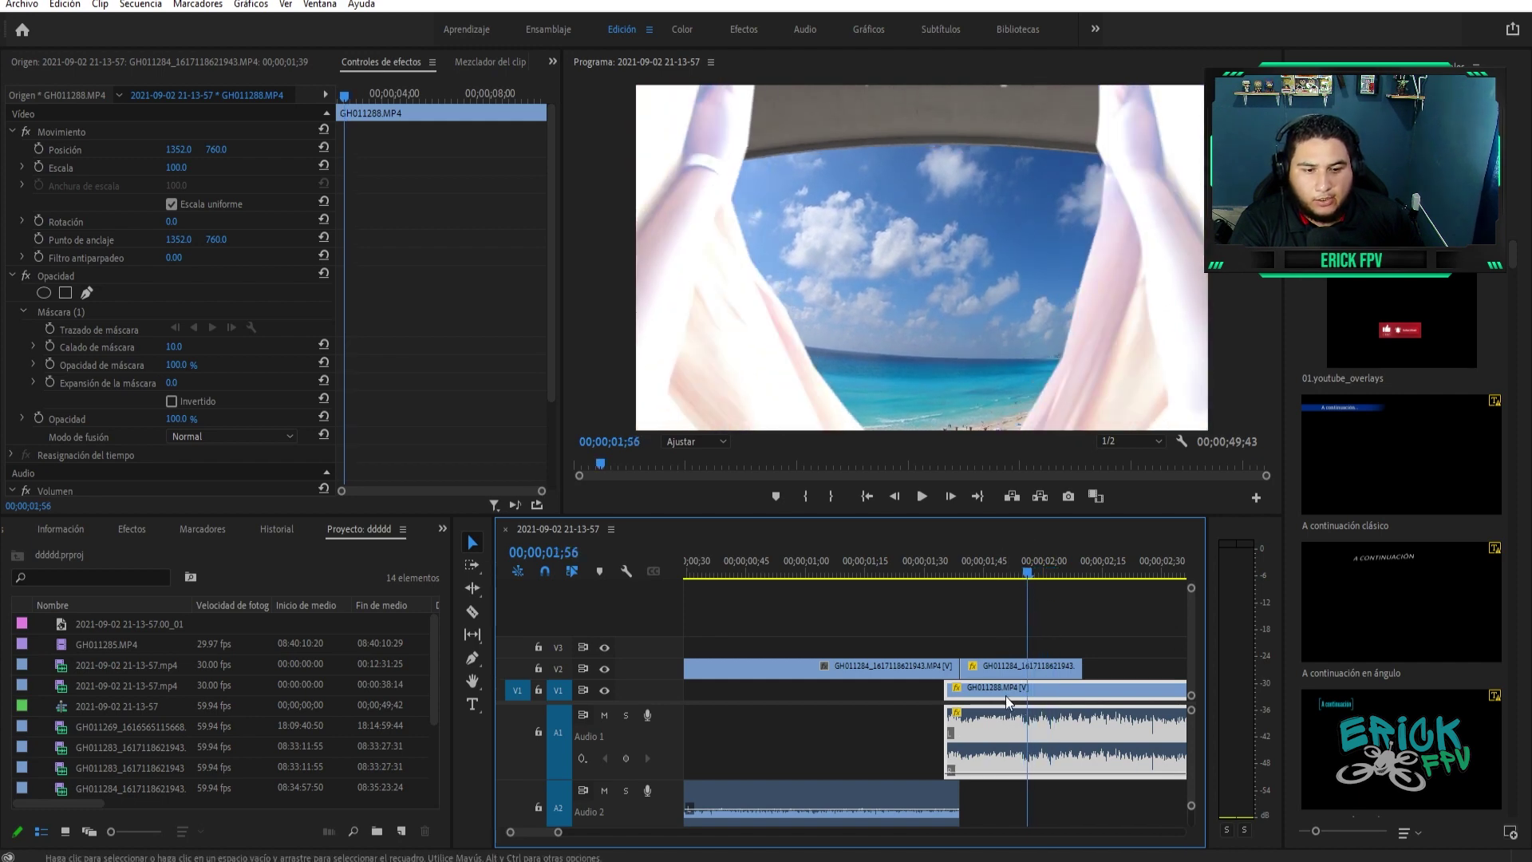
Nudge the beach clip earlier to 00;00;01;30 and scrub through the curtain opening
drag(1014, 686, 1002, 684)
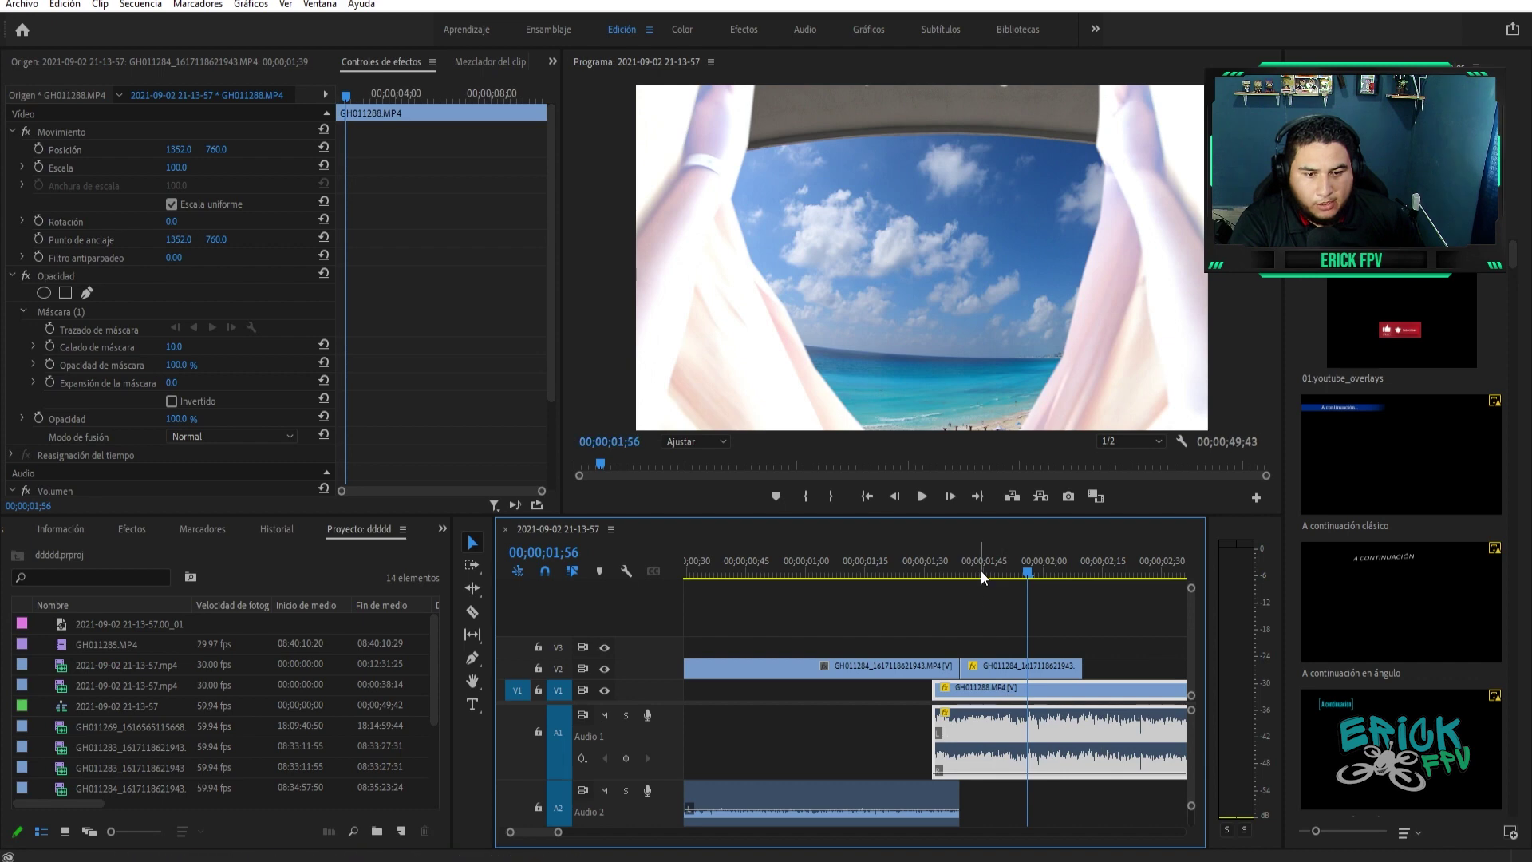
mouse_move(980, 571)
mouse_down()
mouse_move(1112, 567)
mouse_move(925, 586)
mouse_up()
drag(986, 684, 975, 682)
drag(927, 571, 1013, 572)
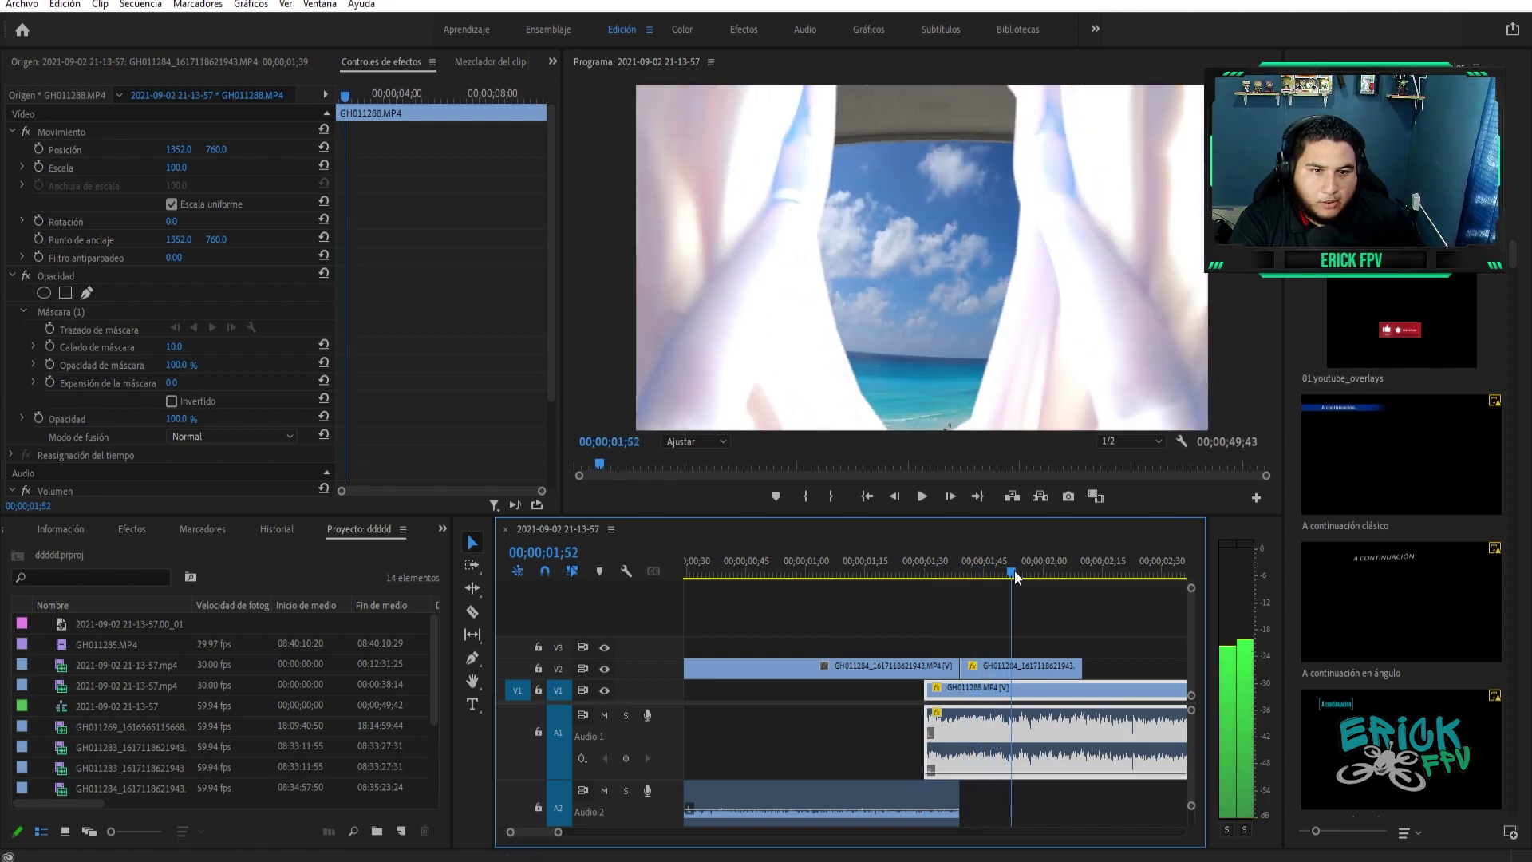
mouse_move(1014, 571)
mouse_down()
mouse_move(1115, 566)
mouse_move(954, 572)
mouse_move(996, 575)
mouse_up()
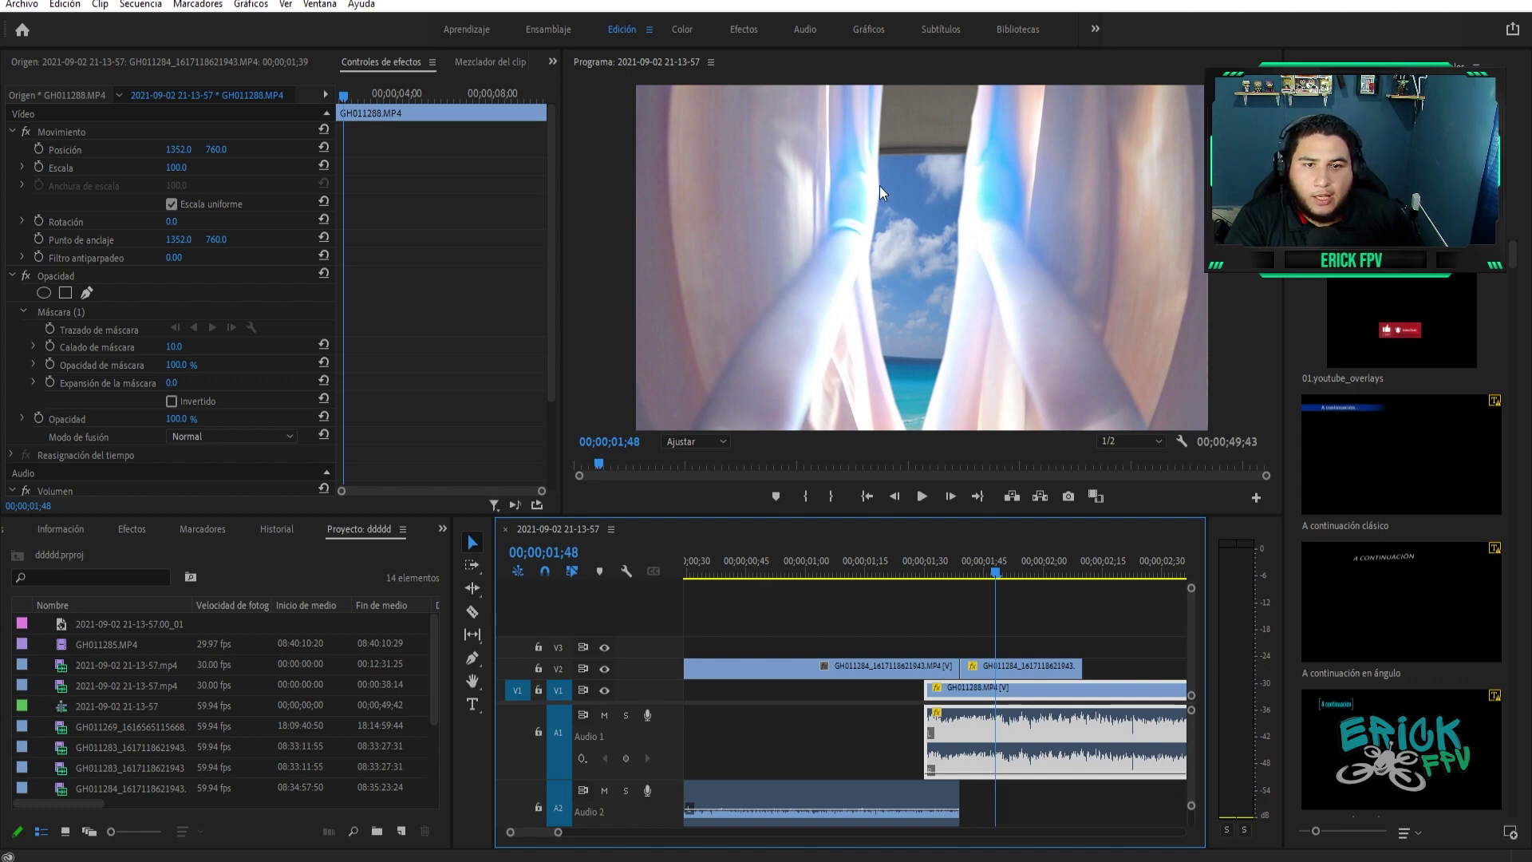
drag(893, 589, 1007, 611)
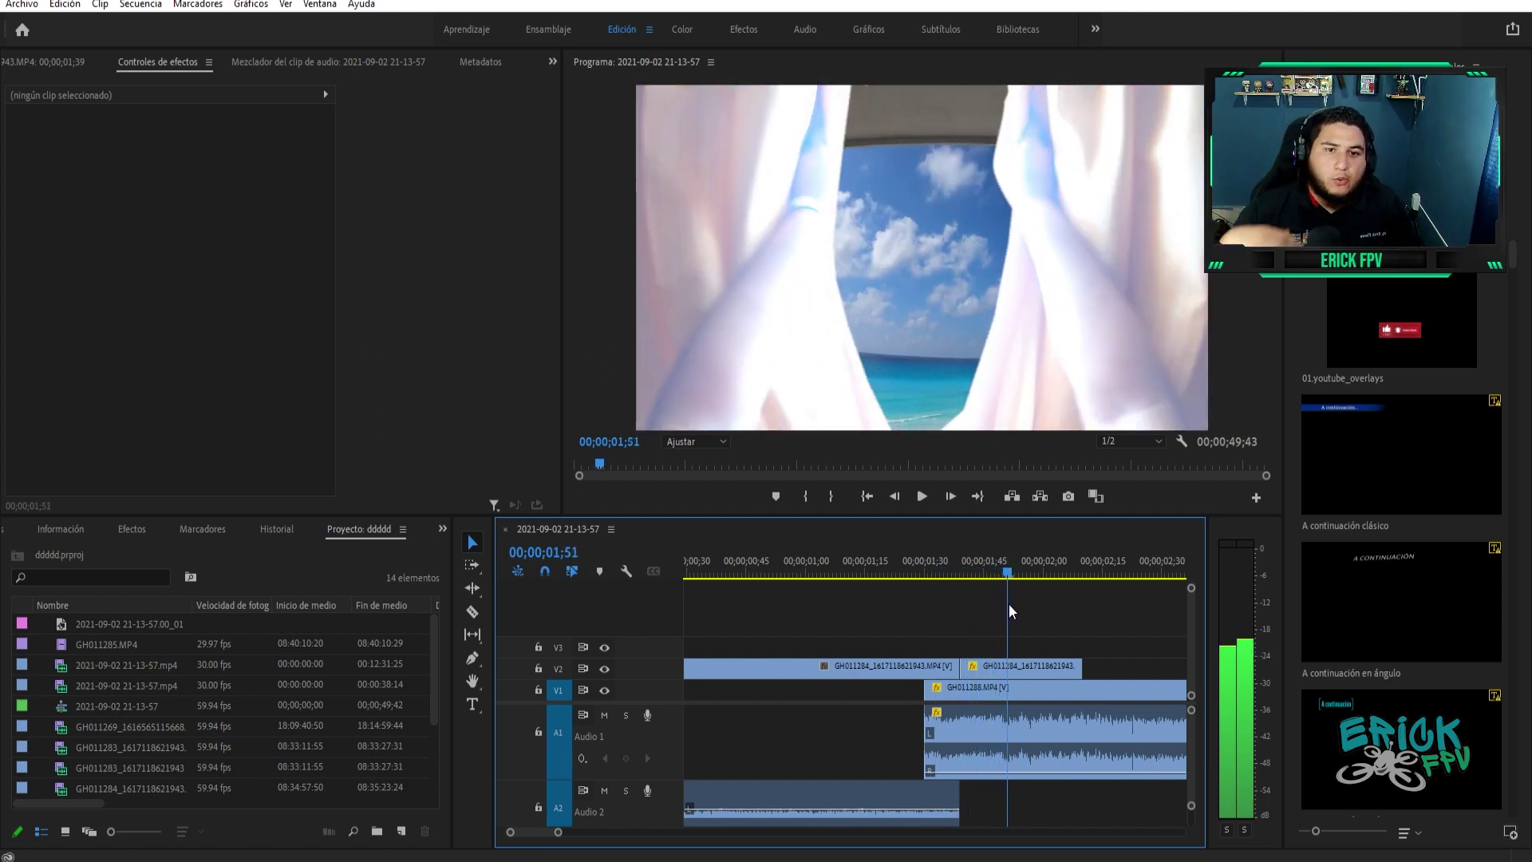
mouse_move(1009, 604)
mouse_down()
mouse_move(1085, 610)
mouse_move(933, 620)
mouse_move(1029, 626)
mouse_up()
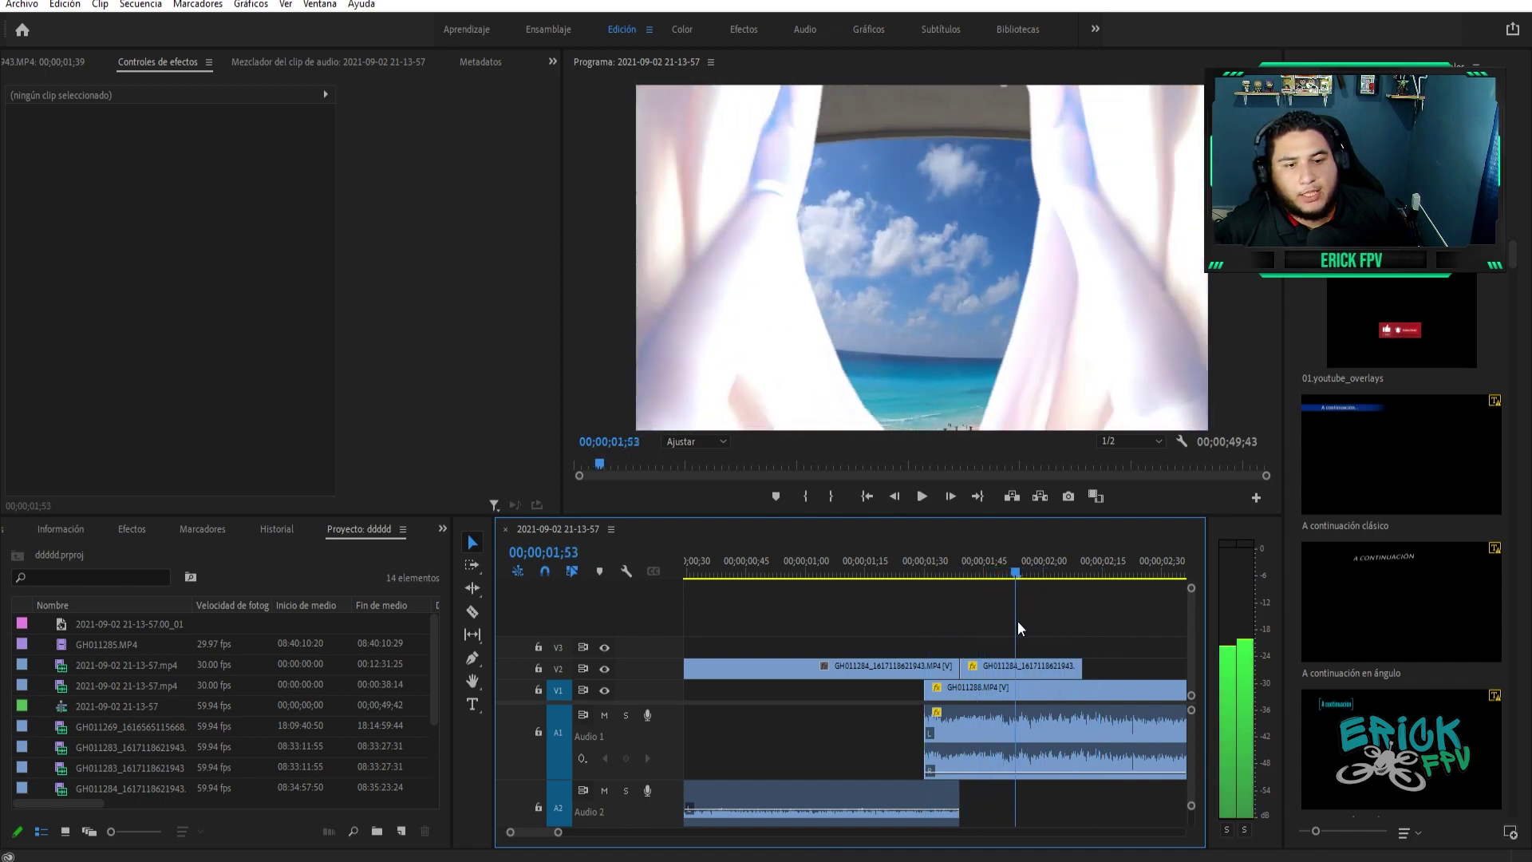
key(Right)
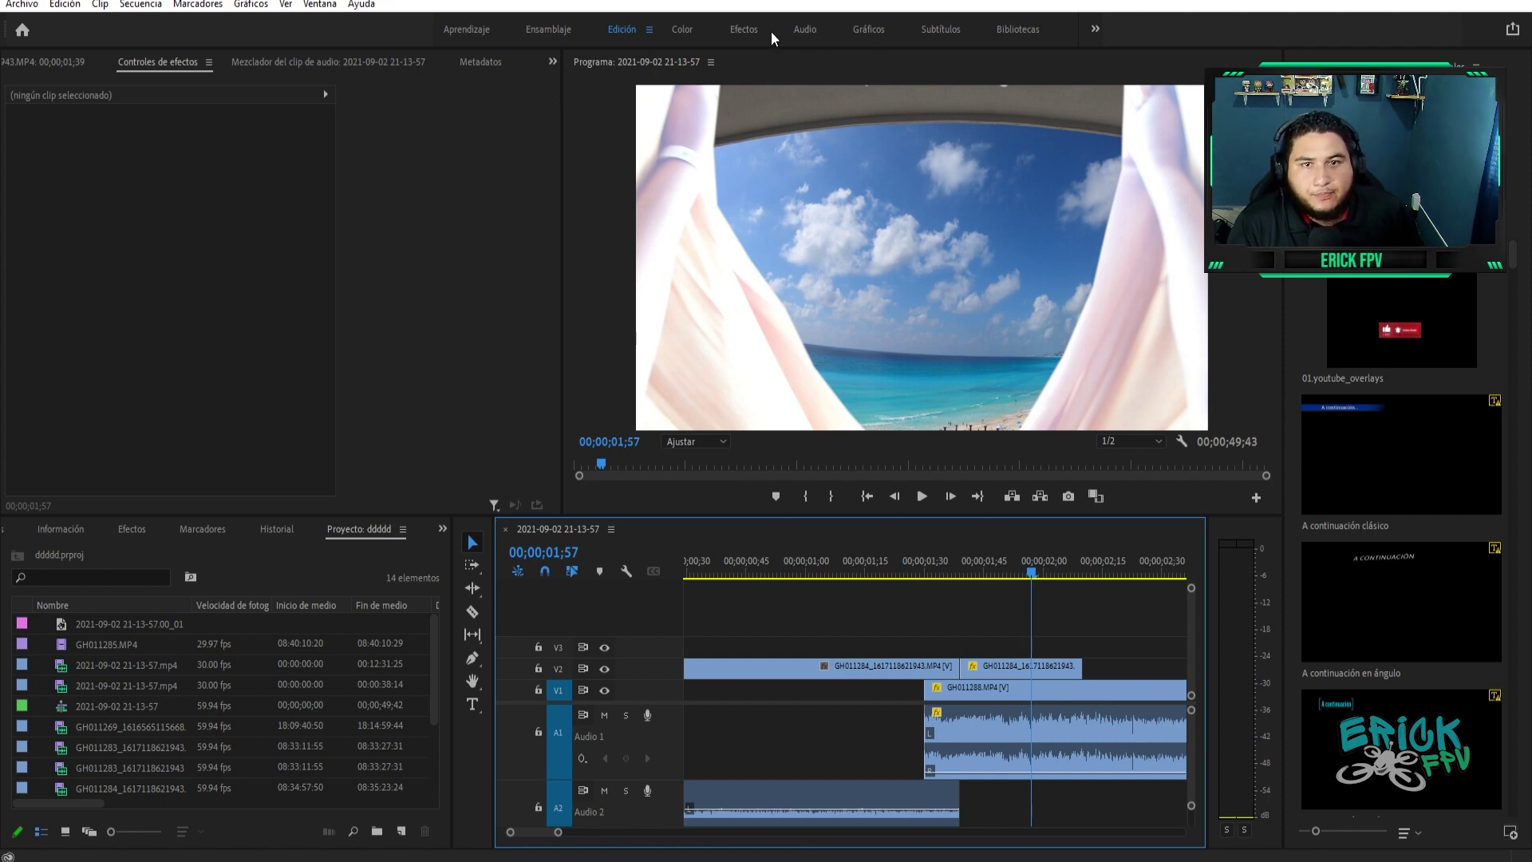
In the Effects workspace, apply Pasar a blanco to the start of the beach clip
click(743, 29)
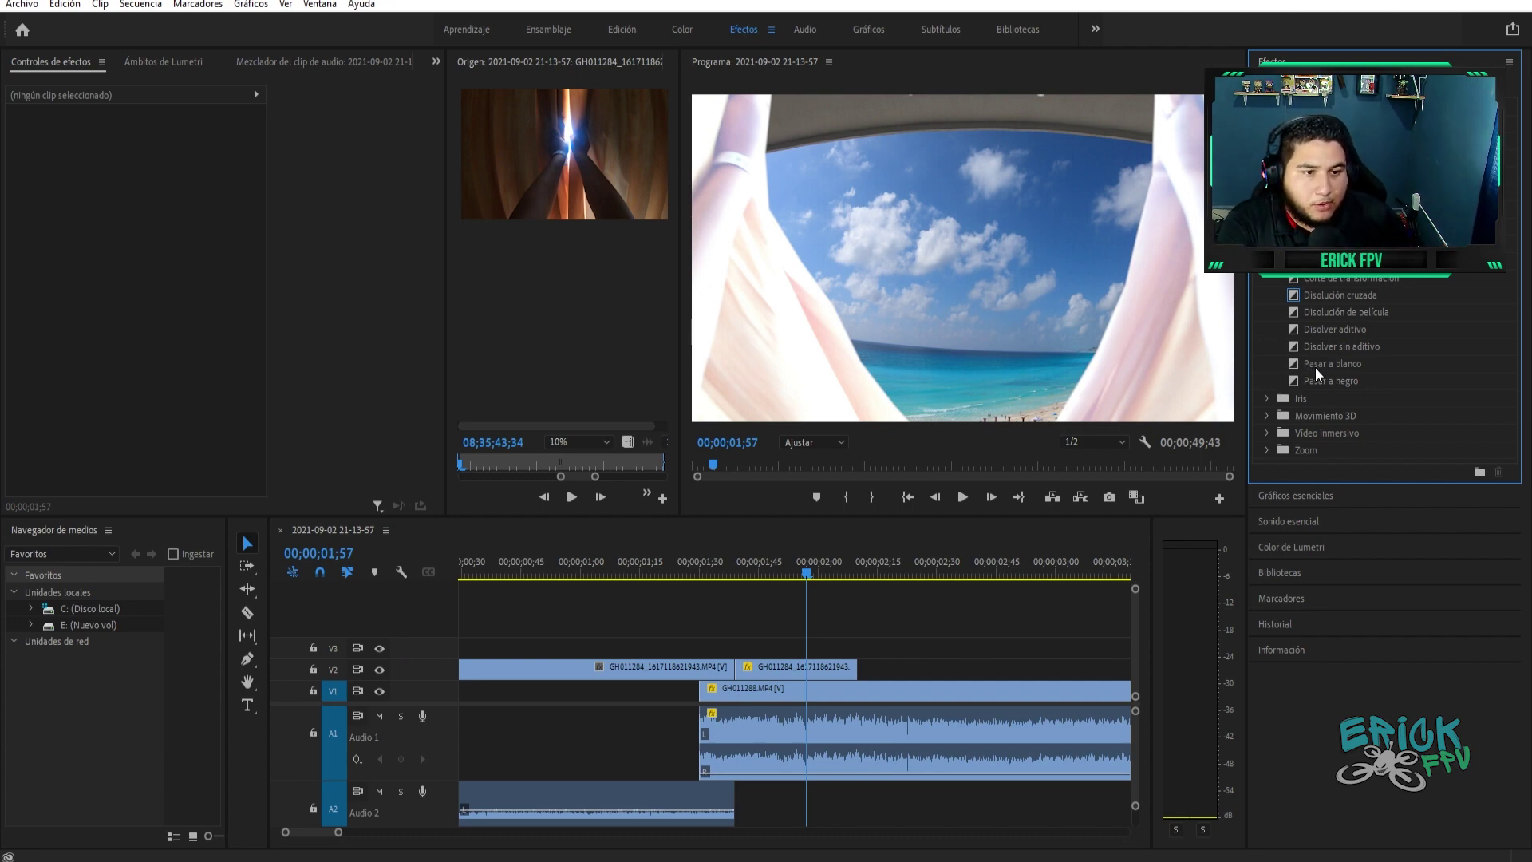
drag(1315, 366, 965, 600)
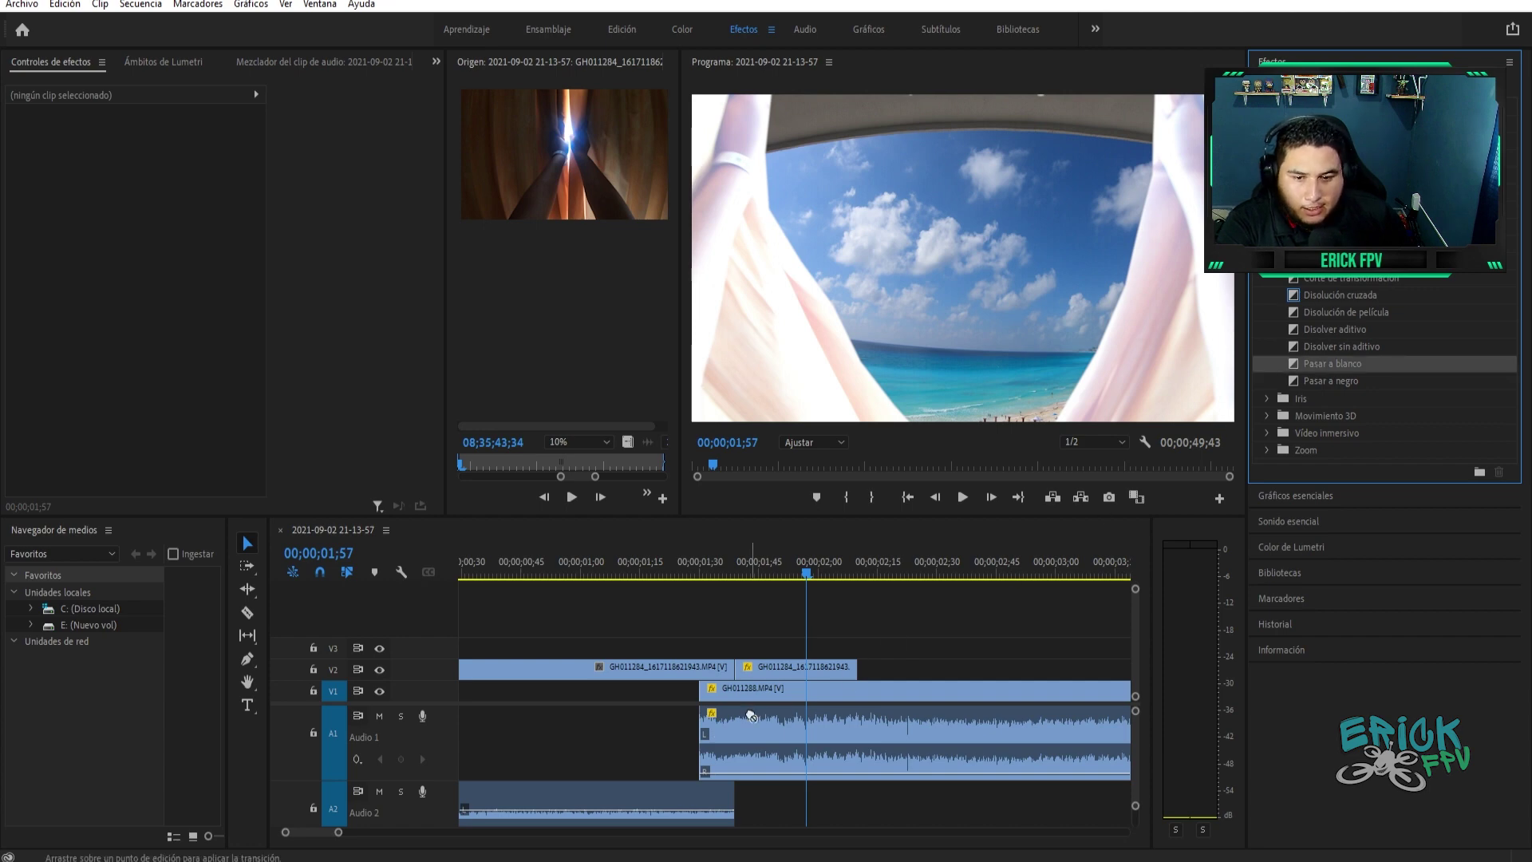
drag(710, 697, 710, 696)
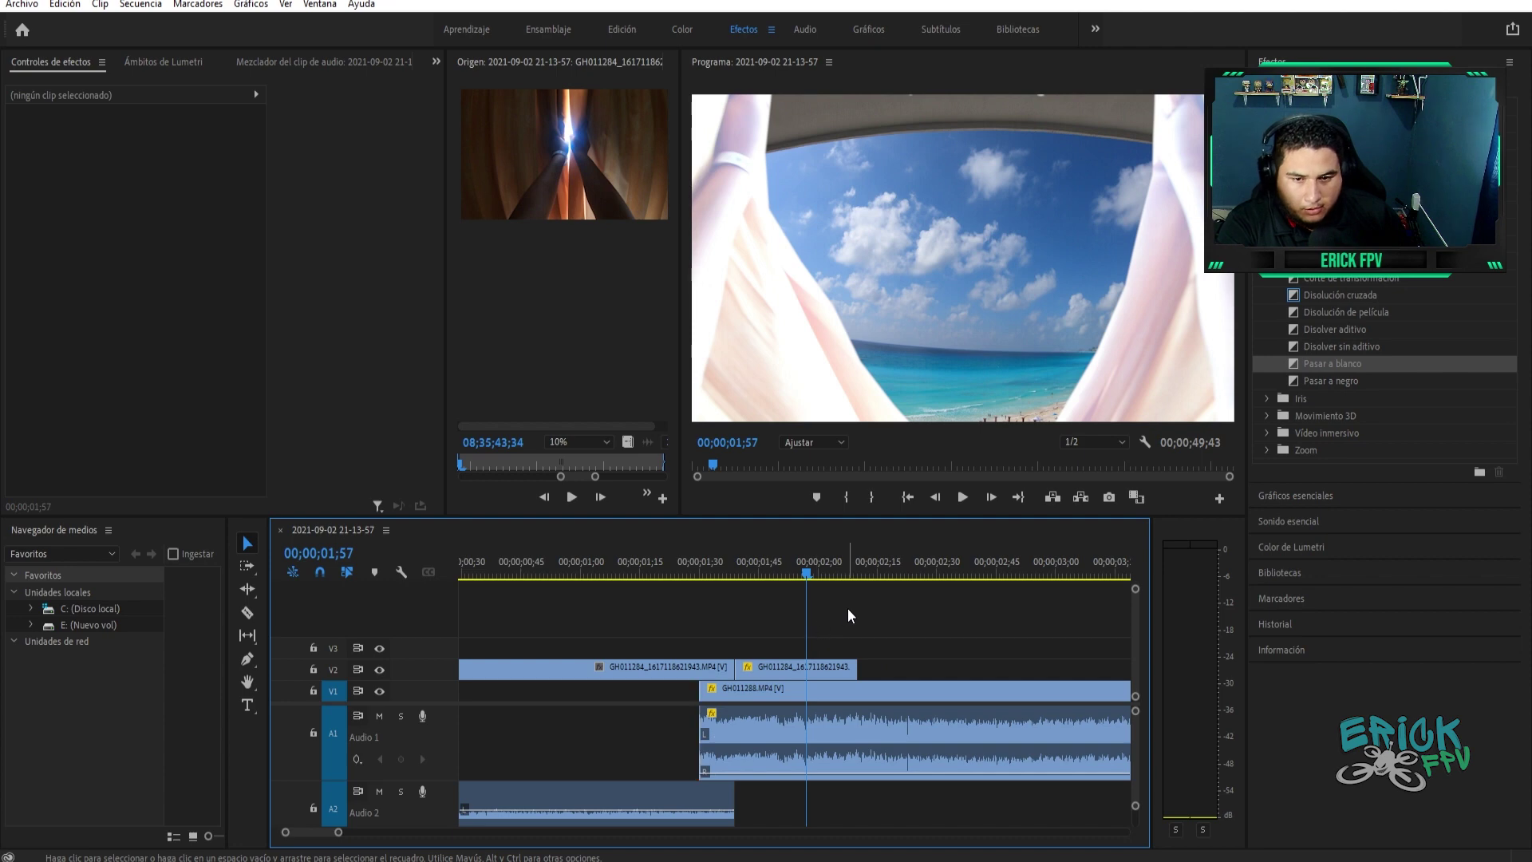
drag(1310, 363, 712, 692)
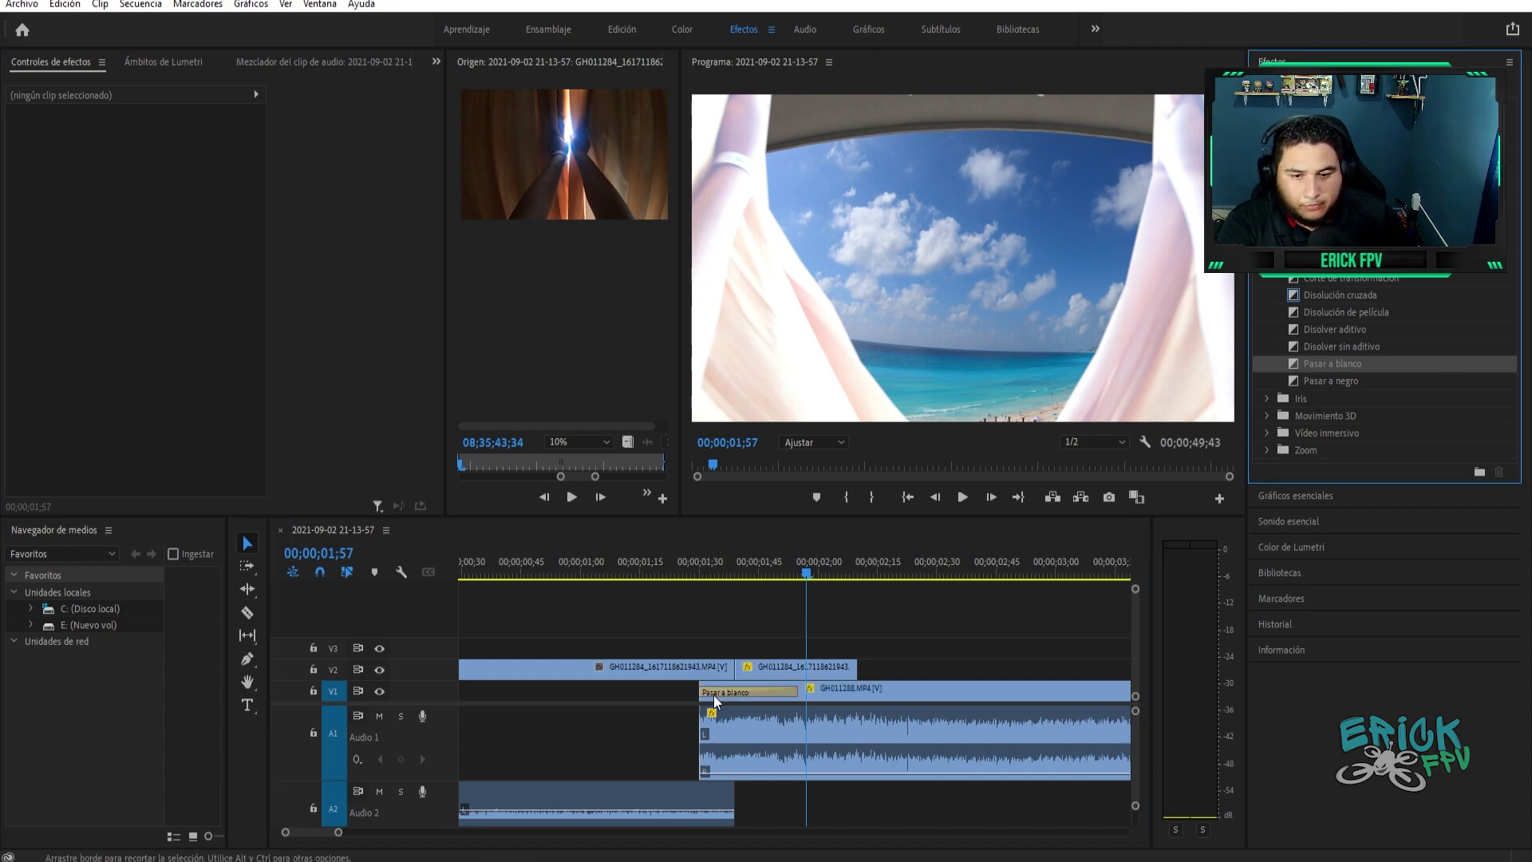
click(763, 572)
mouse_move(763, 572)
mouse_down()
mouse_move(796, 582)
mouse_move(787, 591)
mouse_up()
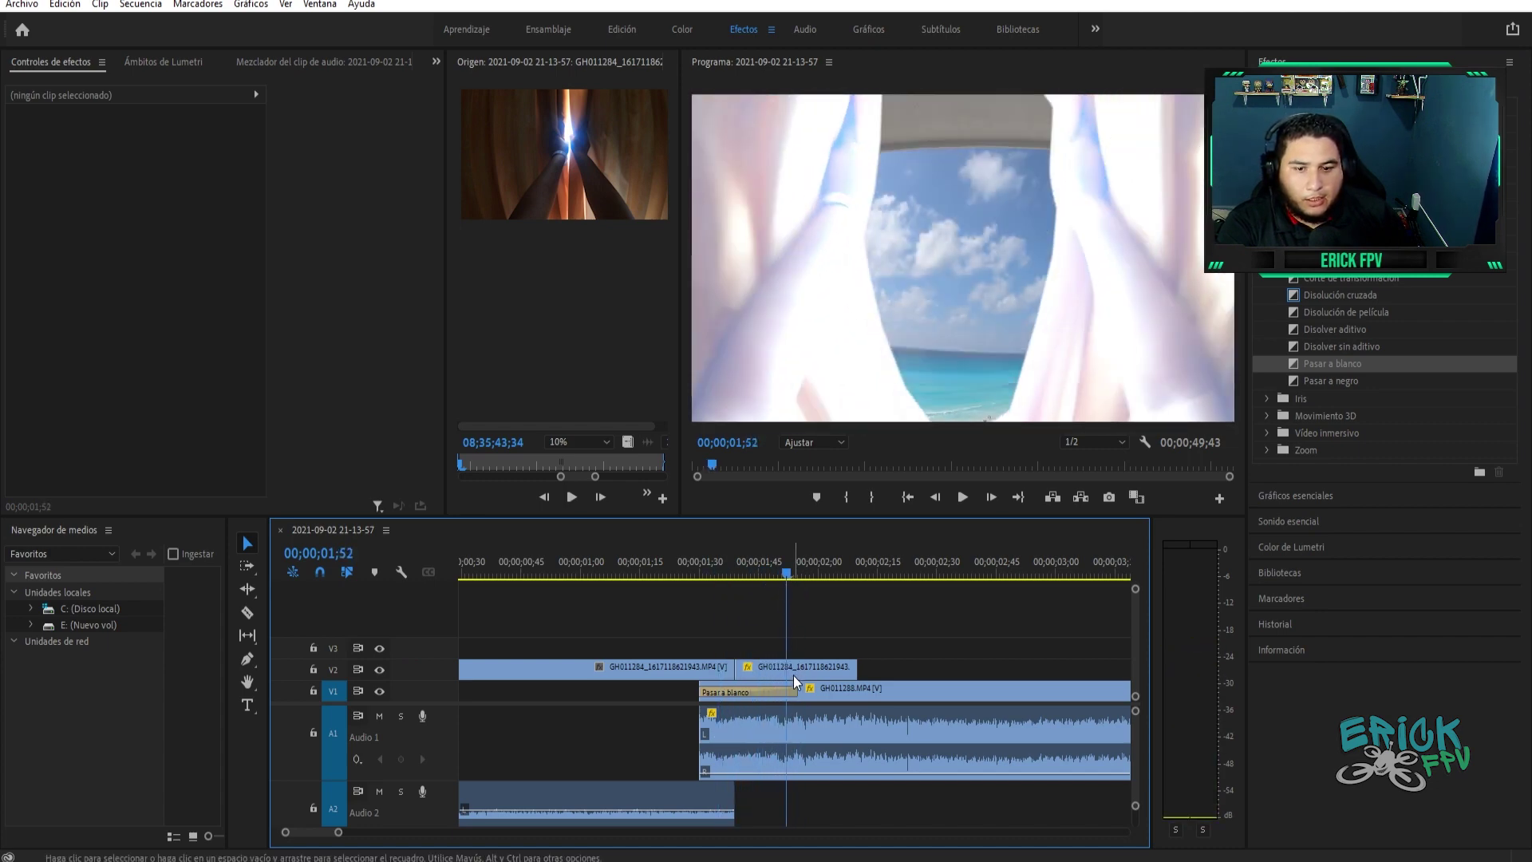
drag(739, 575, 744, 581)
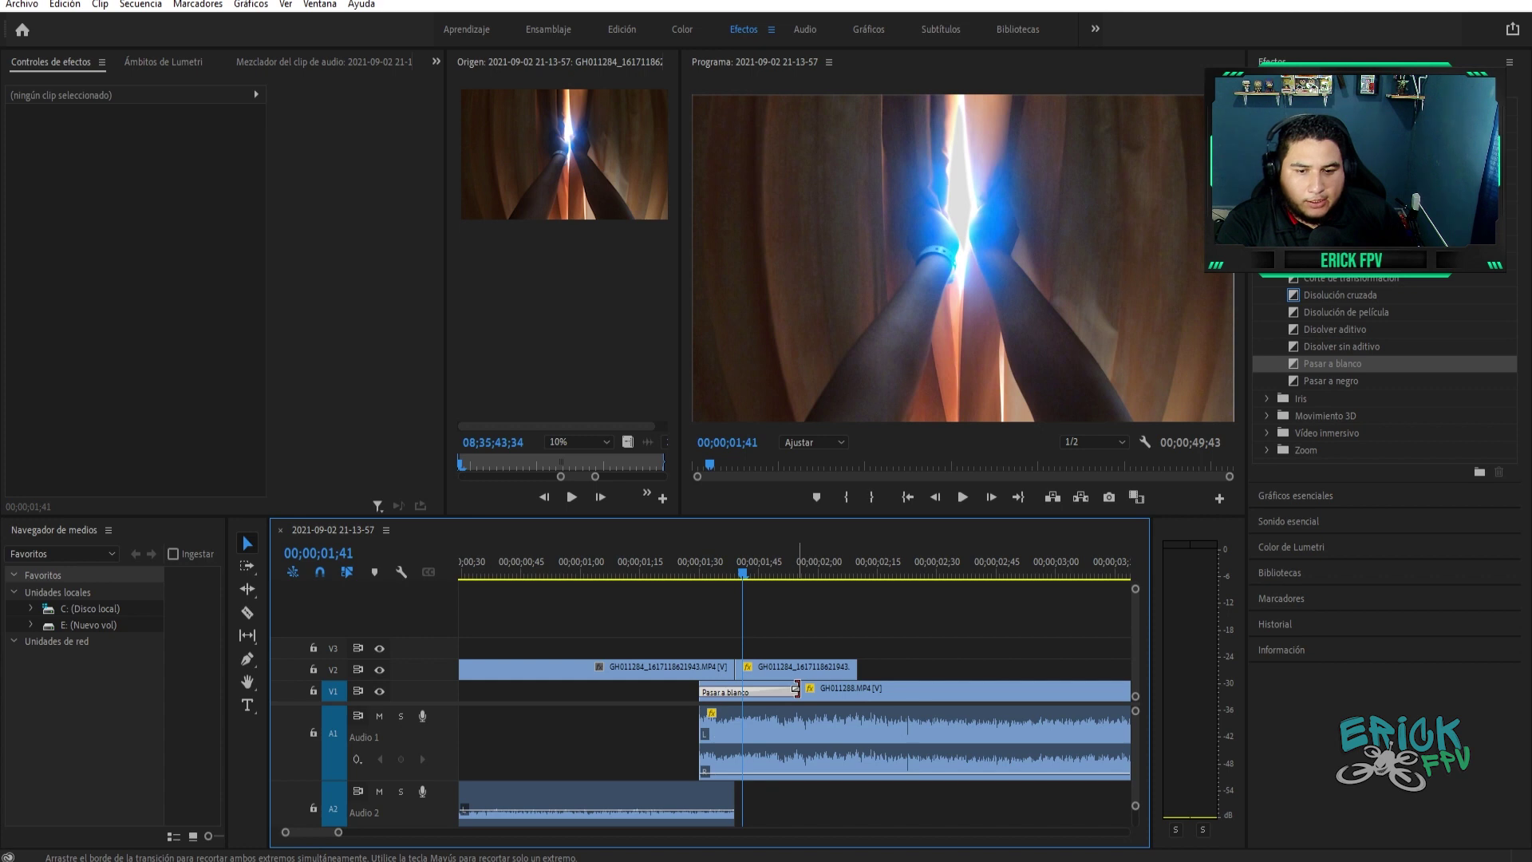
Resize the Pasar a blanco transition to about 00;00;00;20 and preview the dip to white
drag(795, 688, 942, 690)
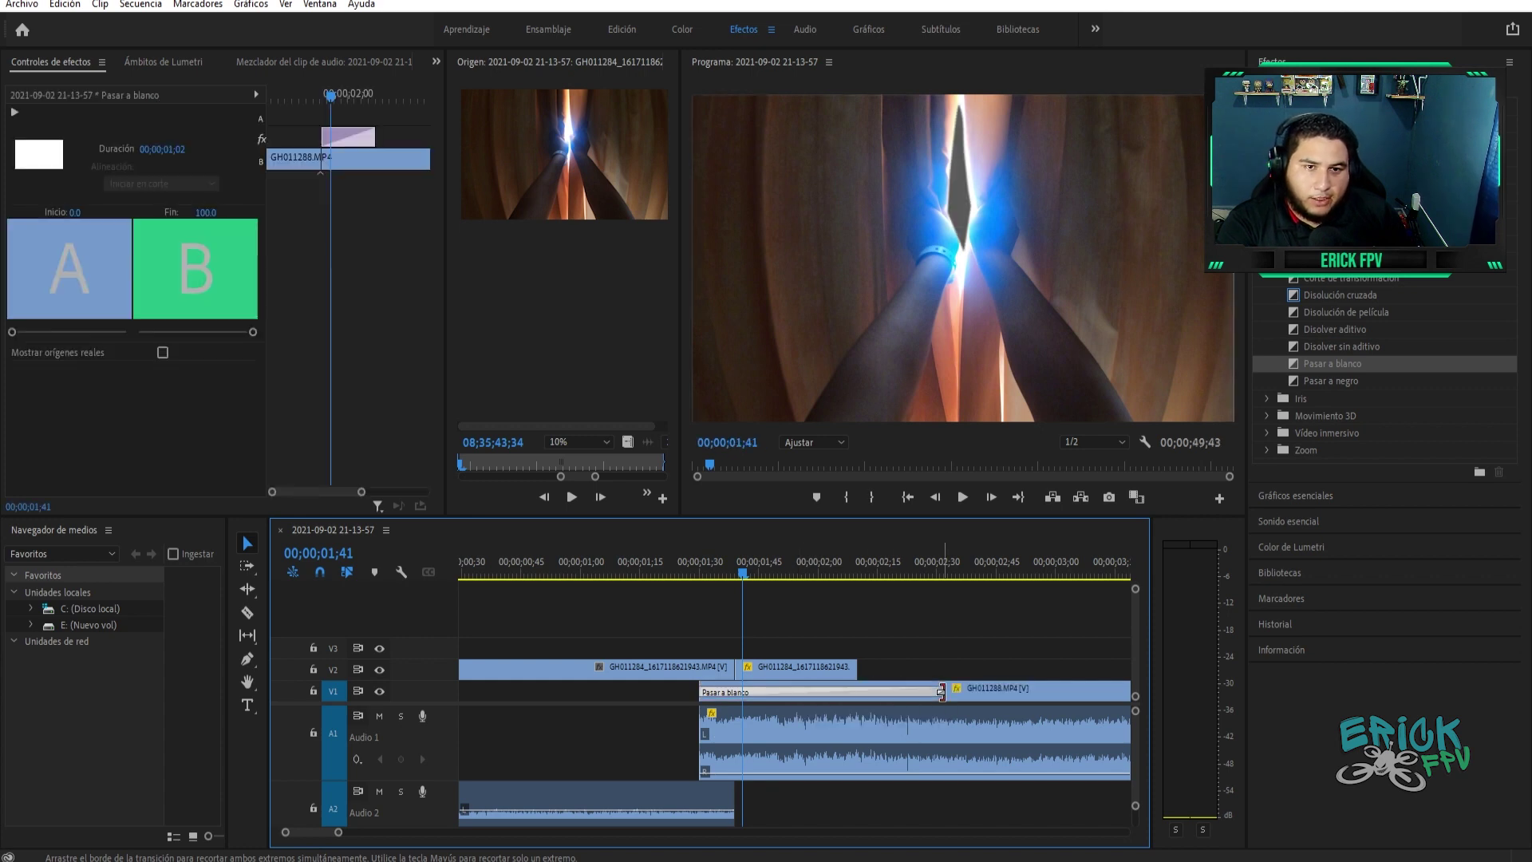
drag(941, 691, 832, 696)
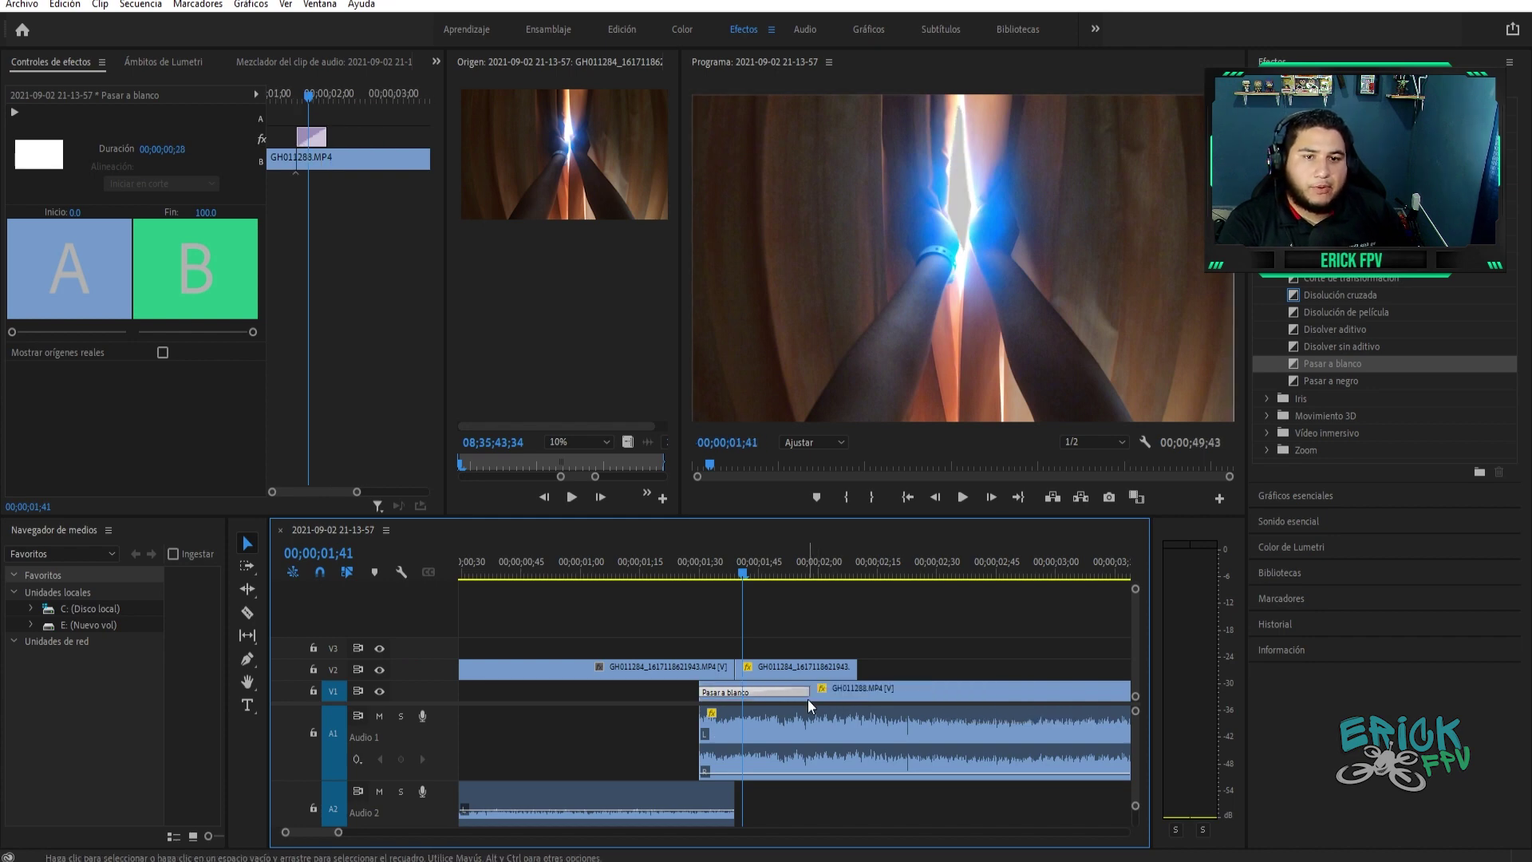
drag(807, 699, 778, 701)
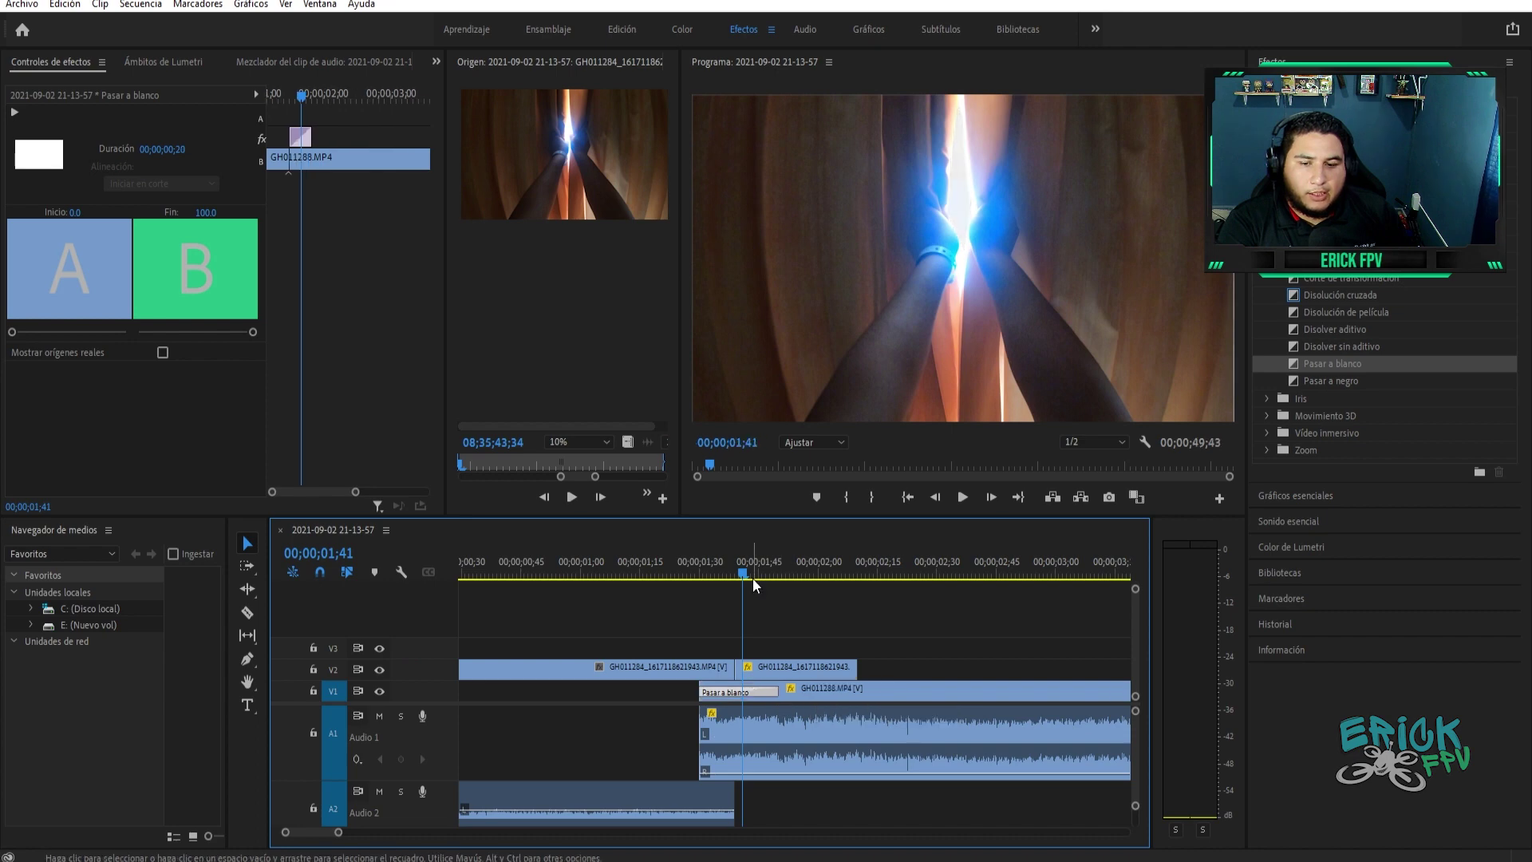
mouse_move(741, 573)
mouse_down()
mouse_move(787, 586)
mouse_move(767, 600)
mouse_up()
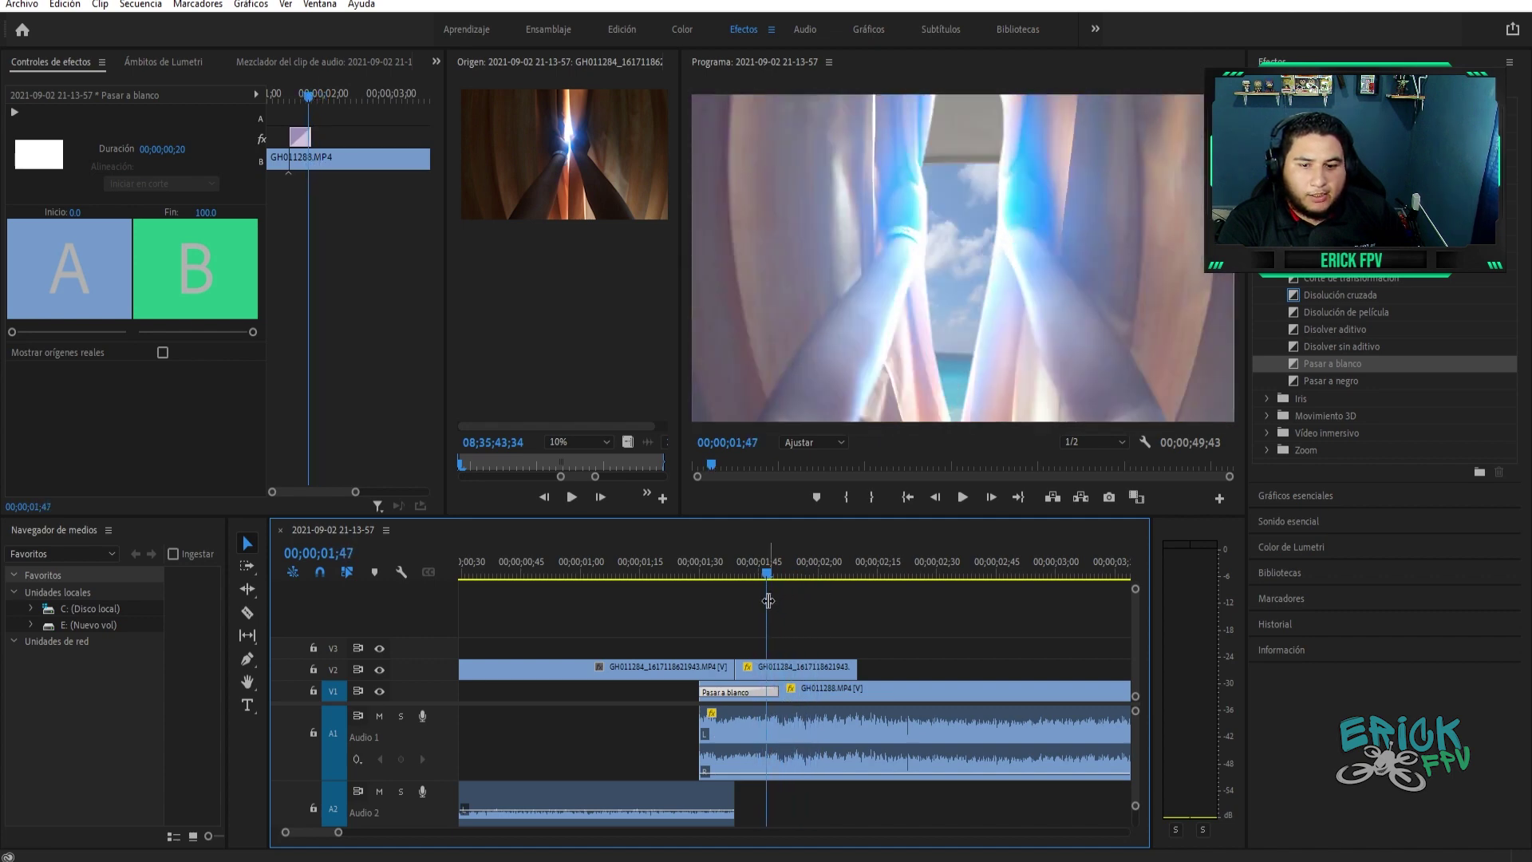
Trim the beach clip's left edge outward so it starts earlier
click(726, 712)
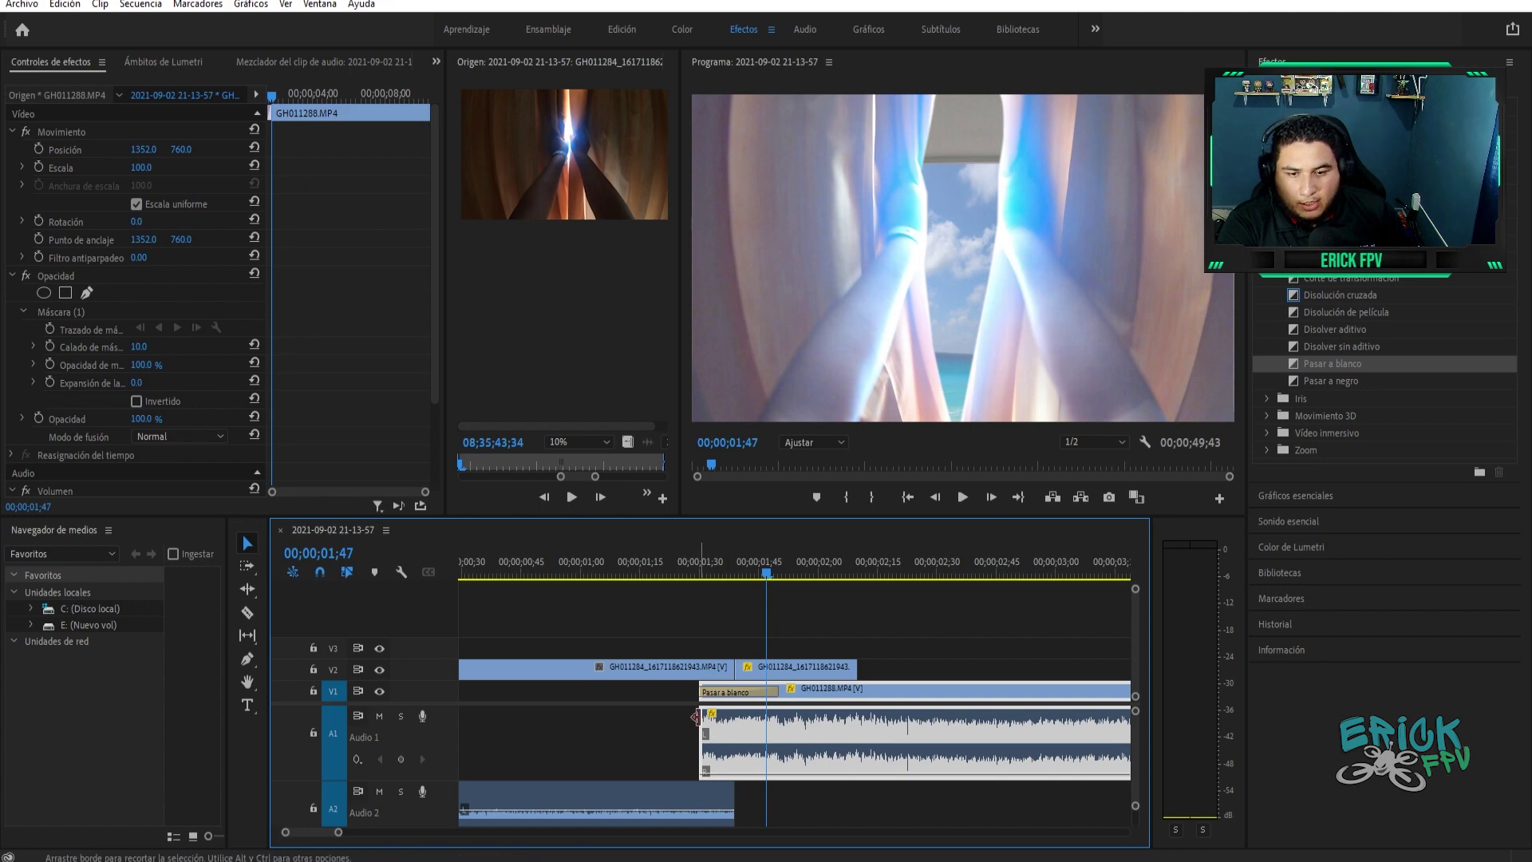
drag(696, 717, 655, 721)
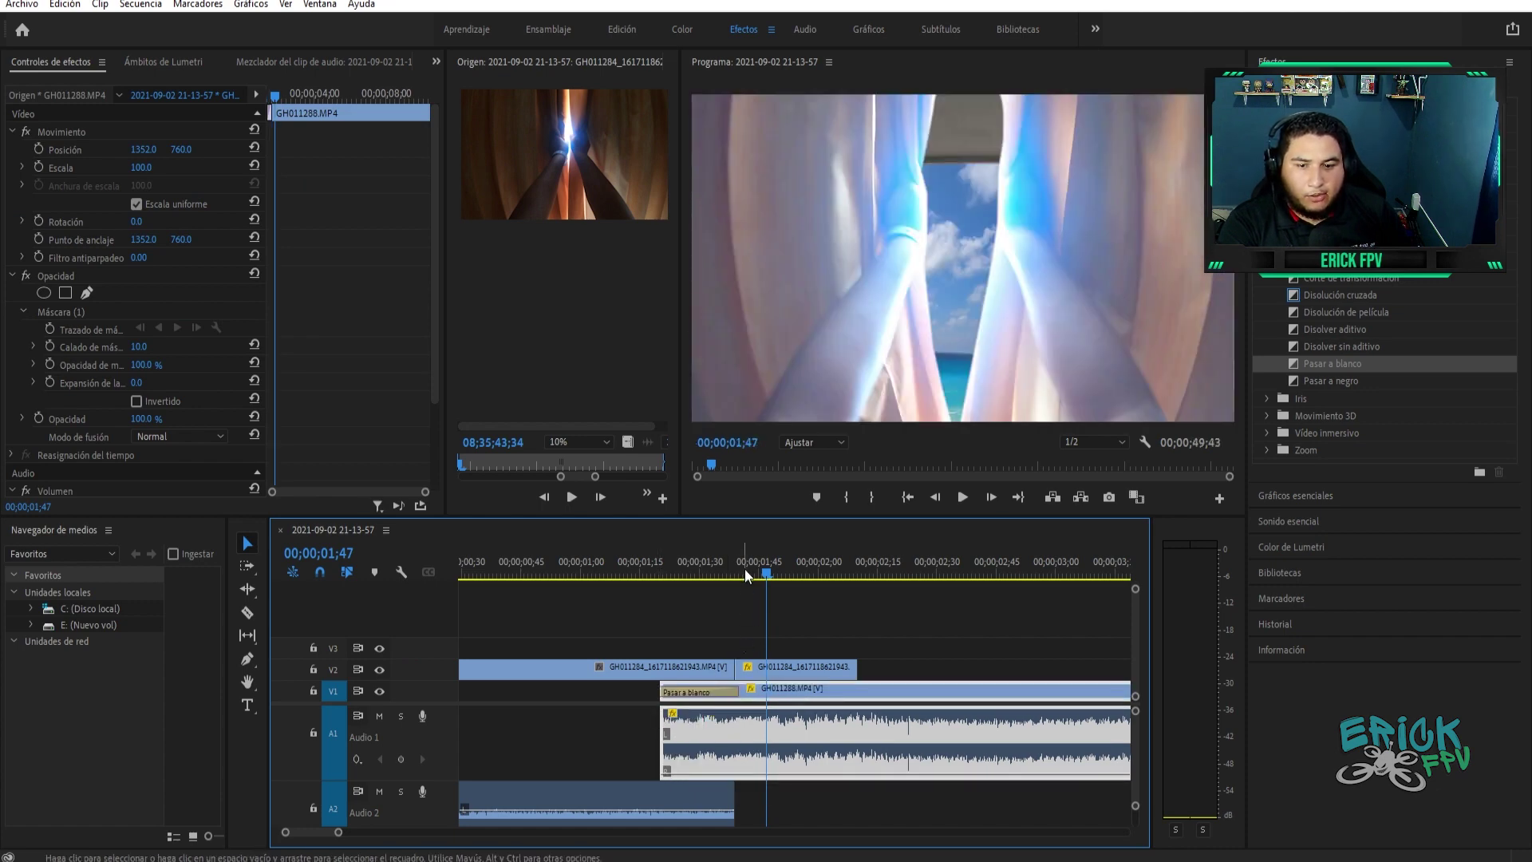
mouse_move(744, 568)
mouse_down()
mouse_move(775, 592)
mouse_move(766, 613)
mouse_move(849, 601)
mouse_move(662, 606)
mouse_move(776, 608)
mouse_move(723, 614)
mouse_move(776, 624)
mouse_up()
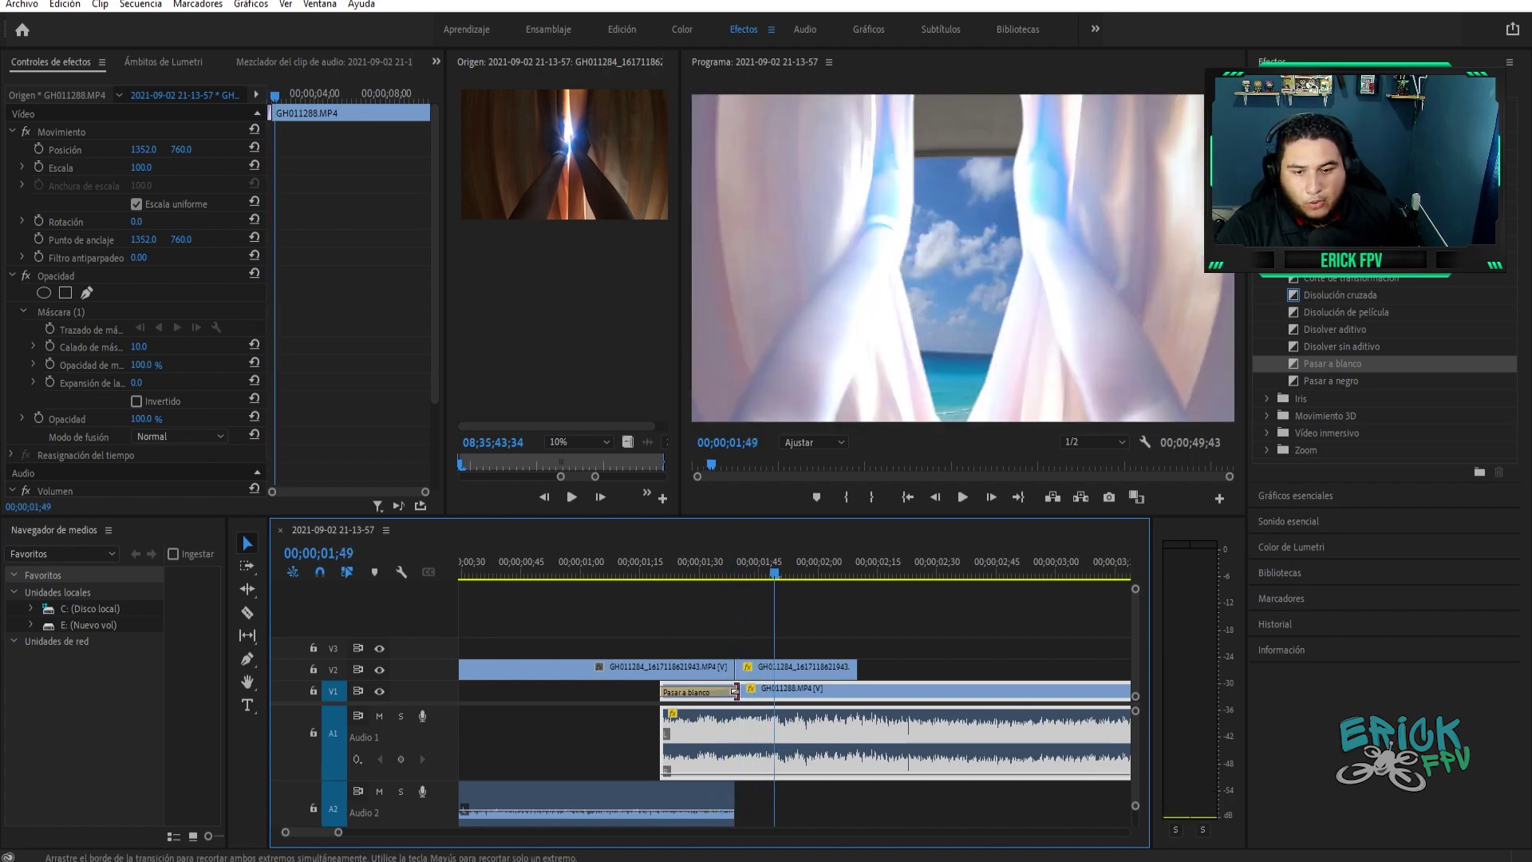
Lengthen the Pasar a blanco transition to 00;00;00;47 and preview its end
drag(735, 691, 845, 688)
mouse_move(784, 572)
mouse_down()
mouse_move(737, 576)
mouse_move(824, 589)
mouse_up()
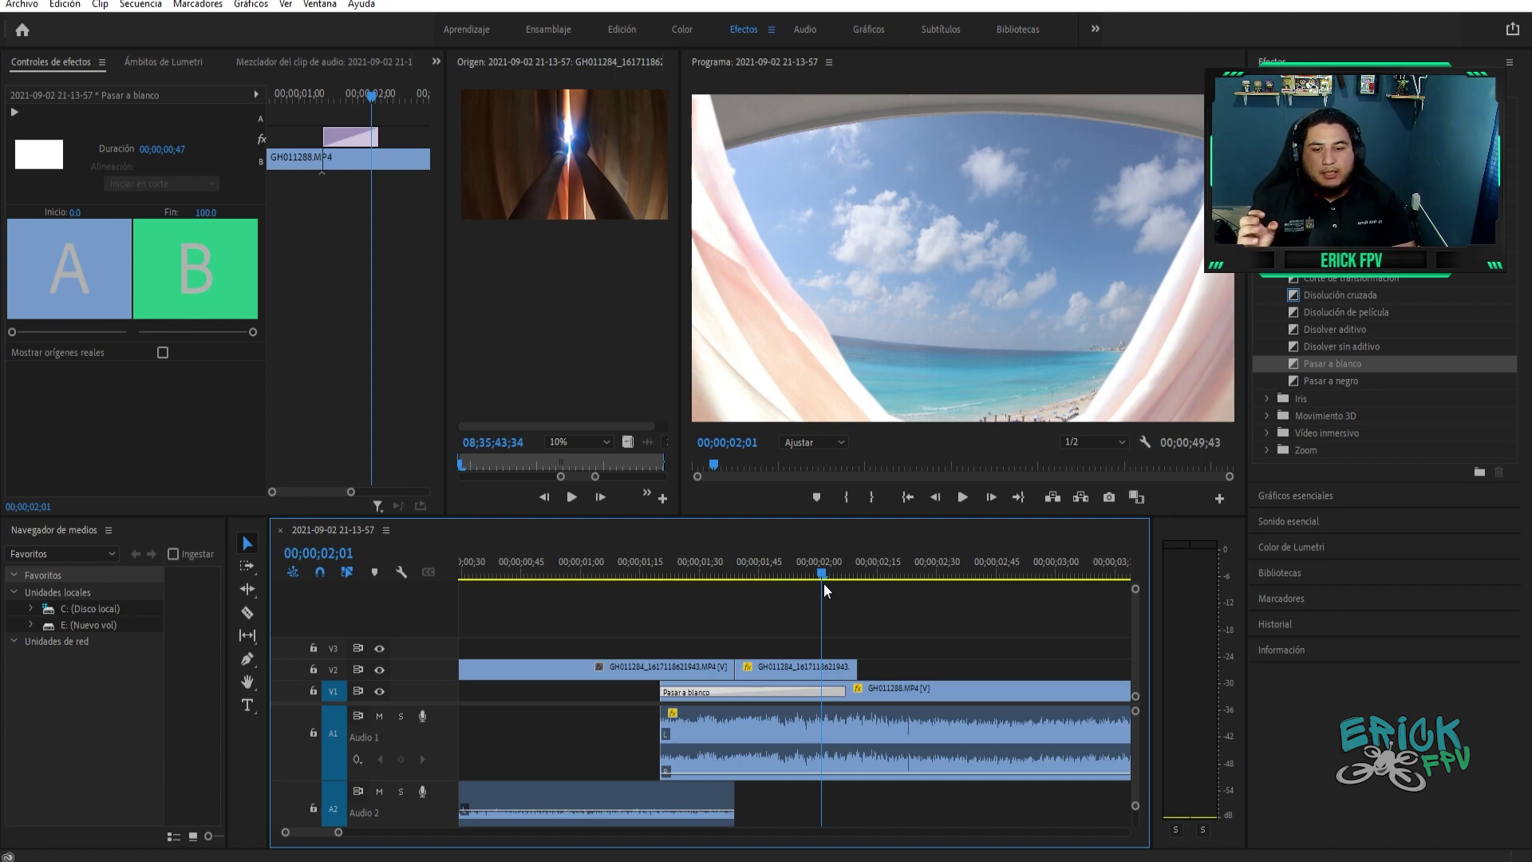
mouse_move(824, 591)
mouse_down()
mouse_move(866, 590)
mouse_move(774, 590)
mouse_up()
double_click(782, 667)
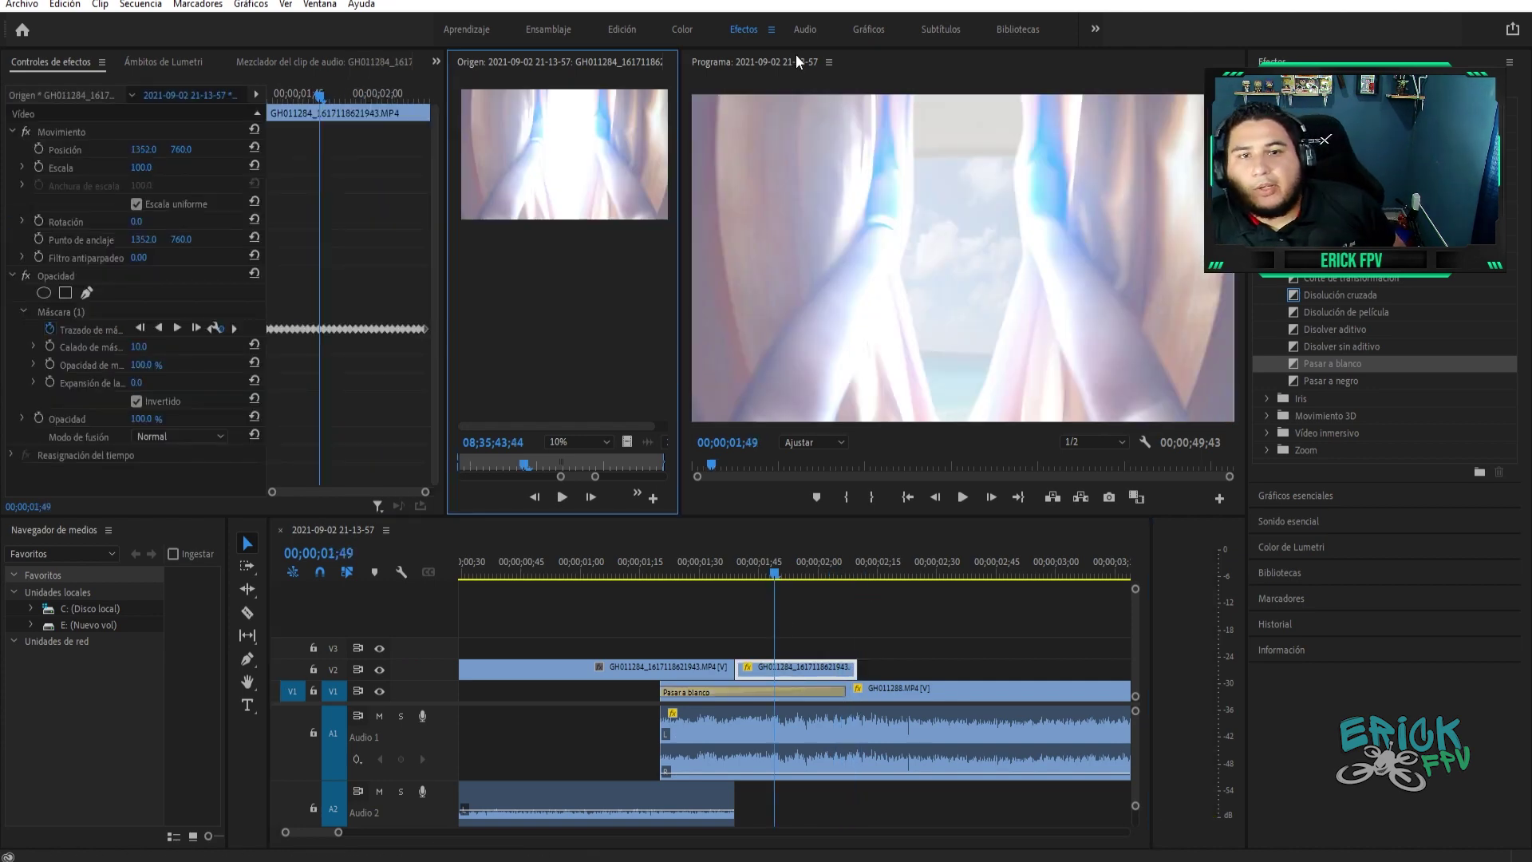
In the Color workspace, raise exposure and contrast (Contraste 2.8) and lower highlights and shadows
click(684, 29)
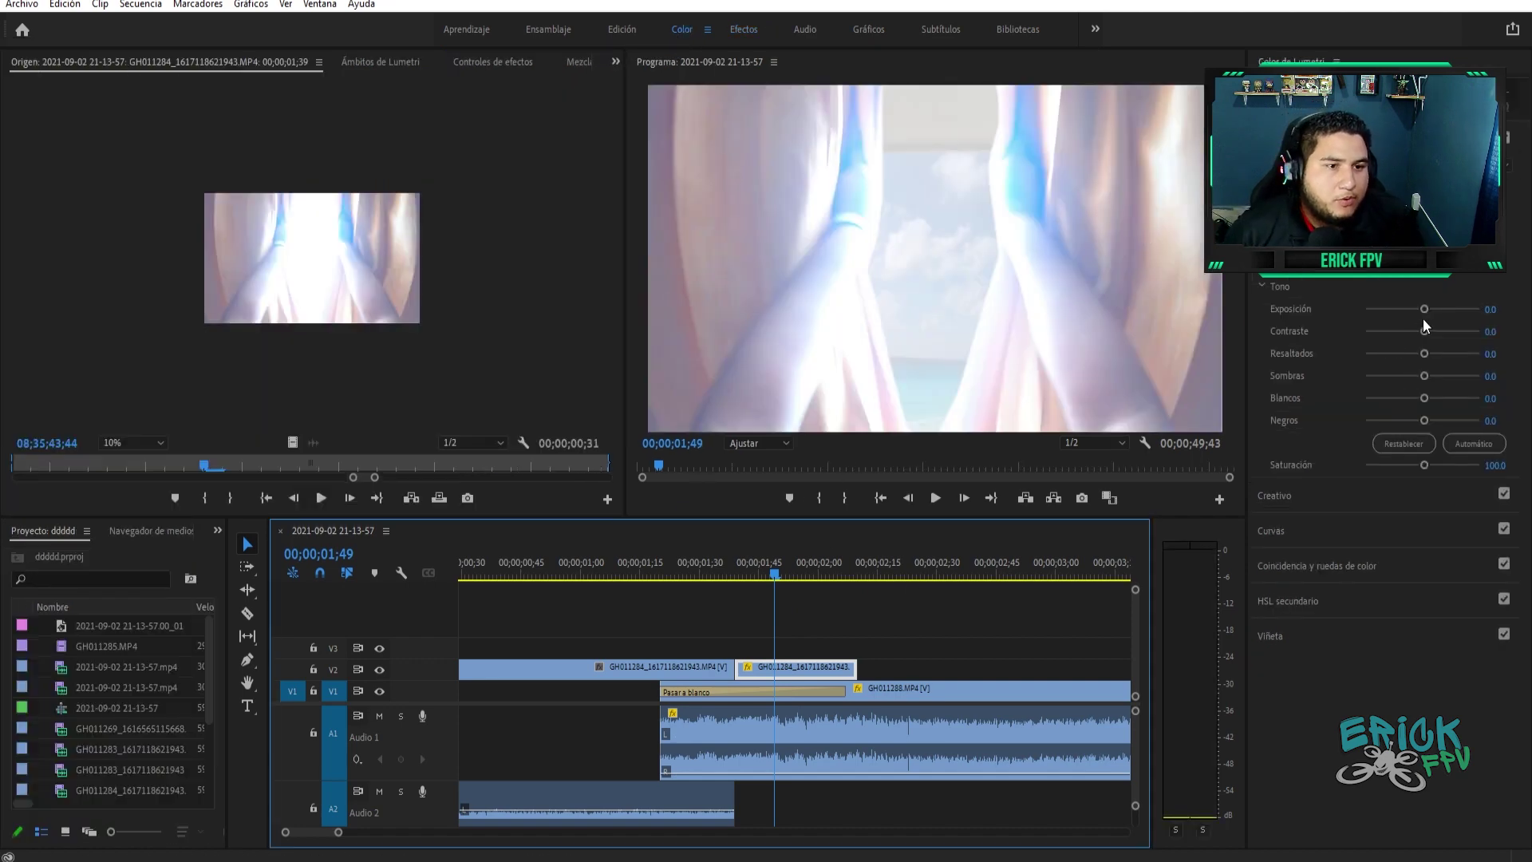
mouse_move(1423, 314)
mouse_down()
mouse_move(1402, 317)
mouse_move(1424, 318)
mouse_up()
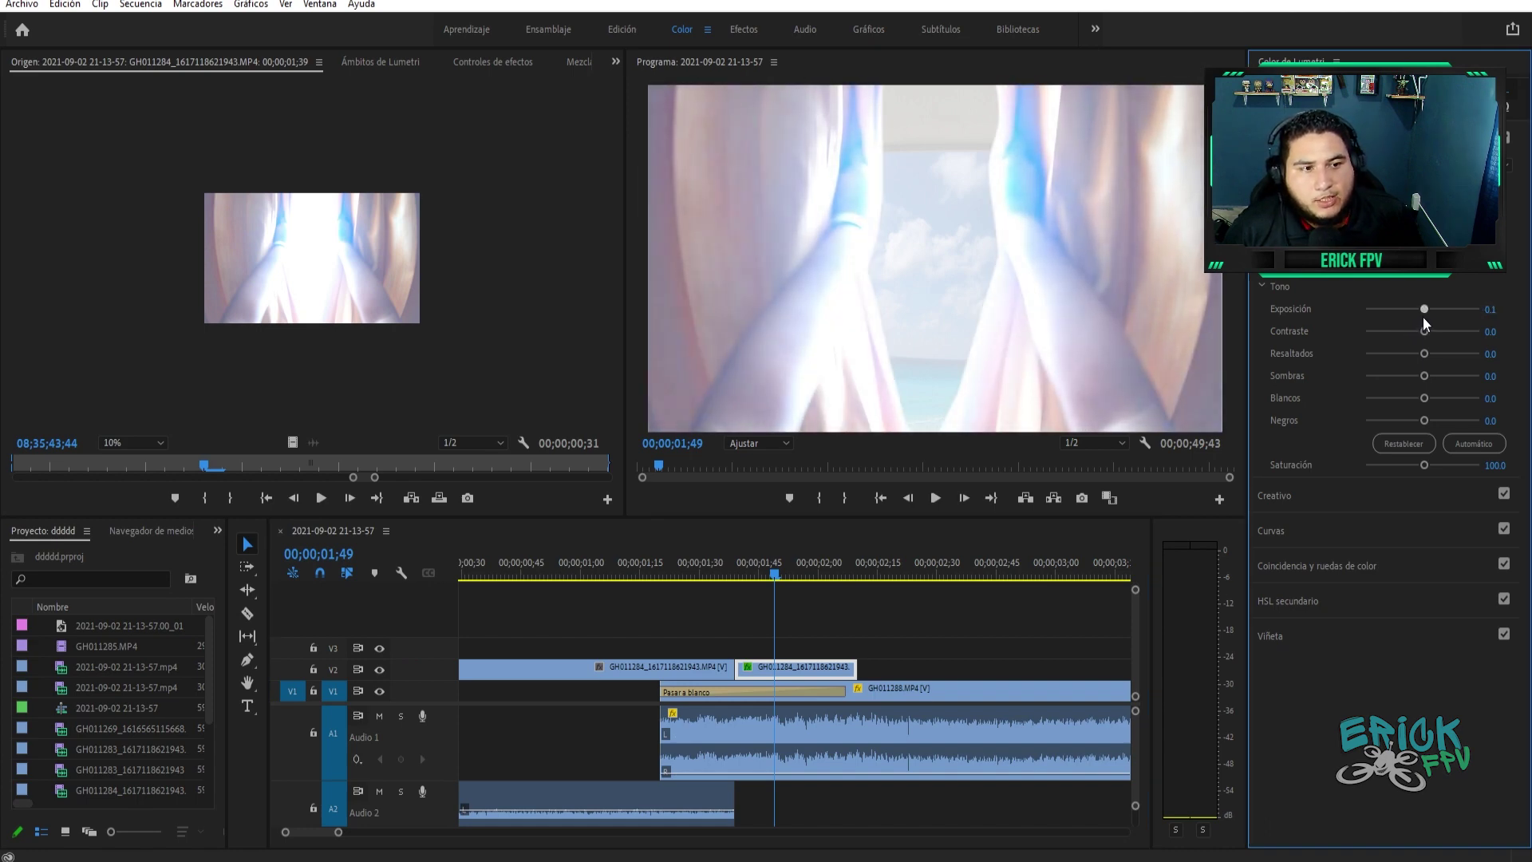
mouse_move(1425, 331)
mouse_down()
mouse_move(1445, 331)
mouse_move(1424, 351)
mouse_up()
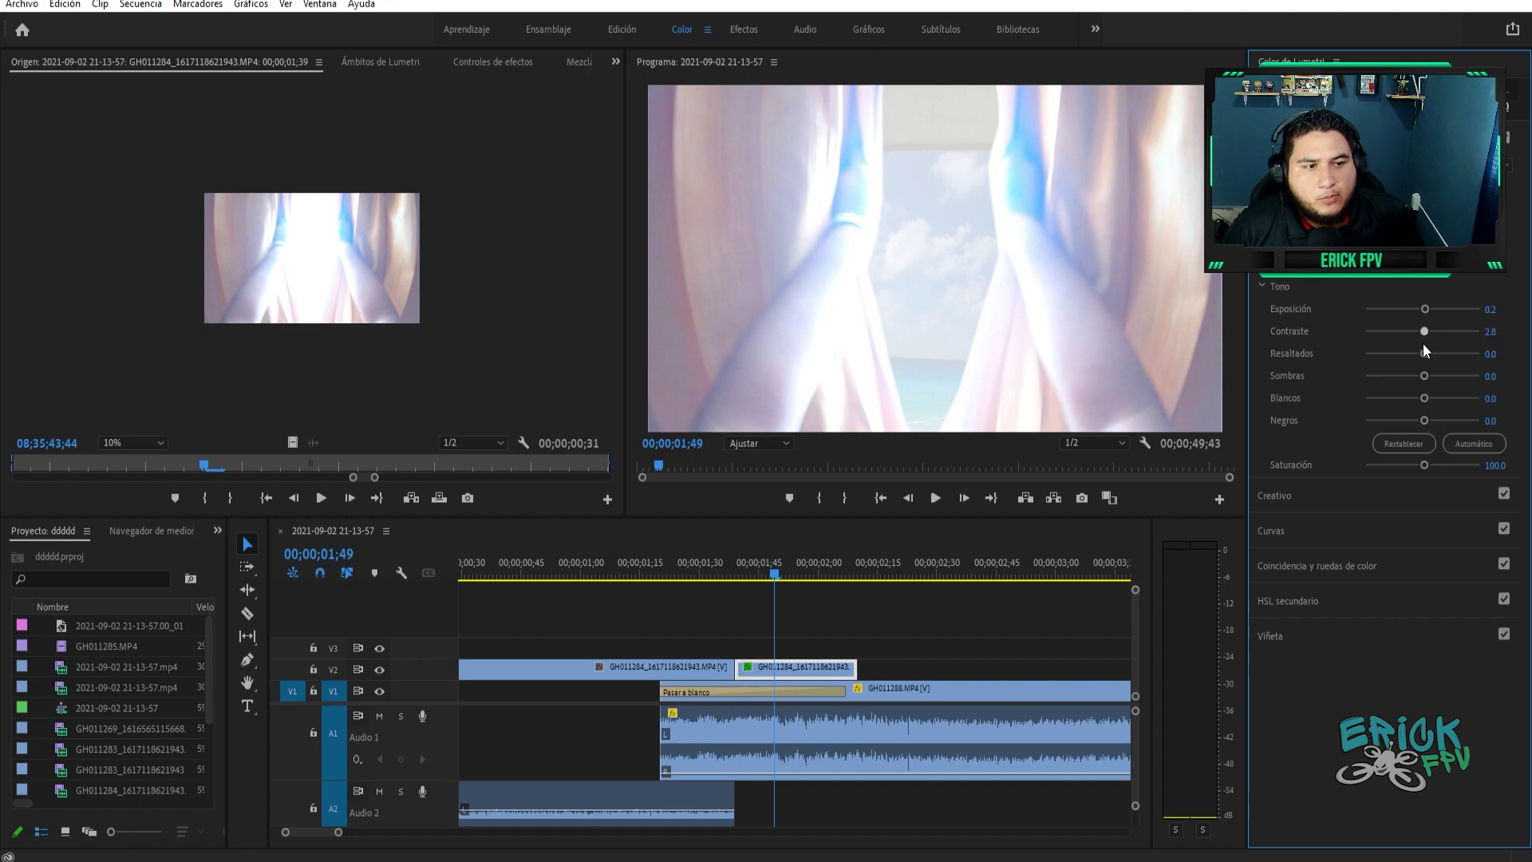
mouse_move(1424, 354)
mouse_down()
mouse_move(1380, 356)
mouse_move(1417, 354)
mouse_up()
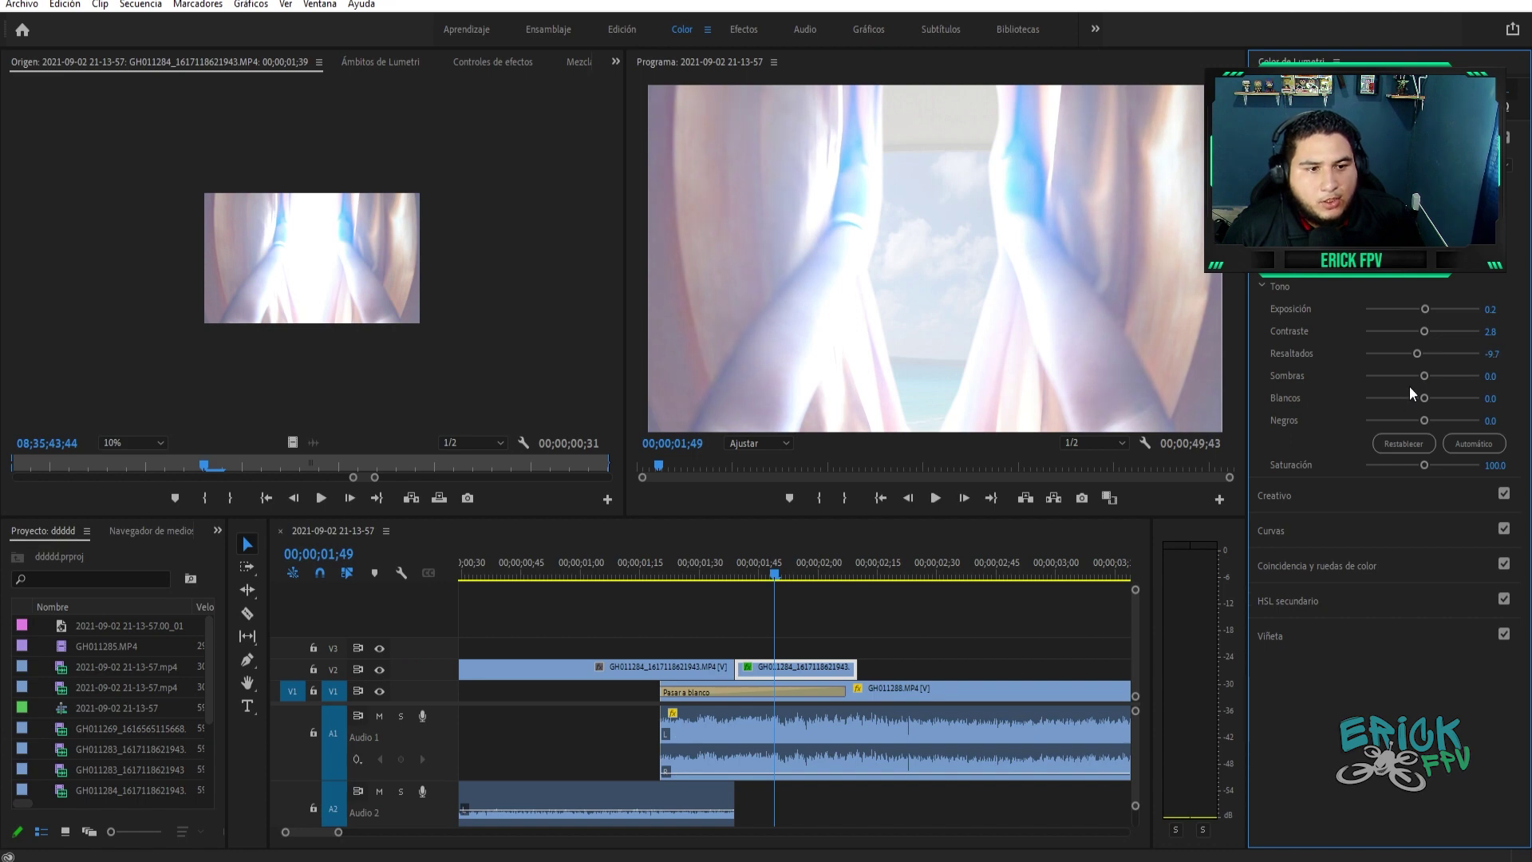
drag(1424, 376, 1419, 394)
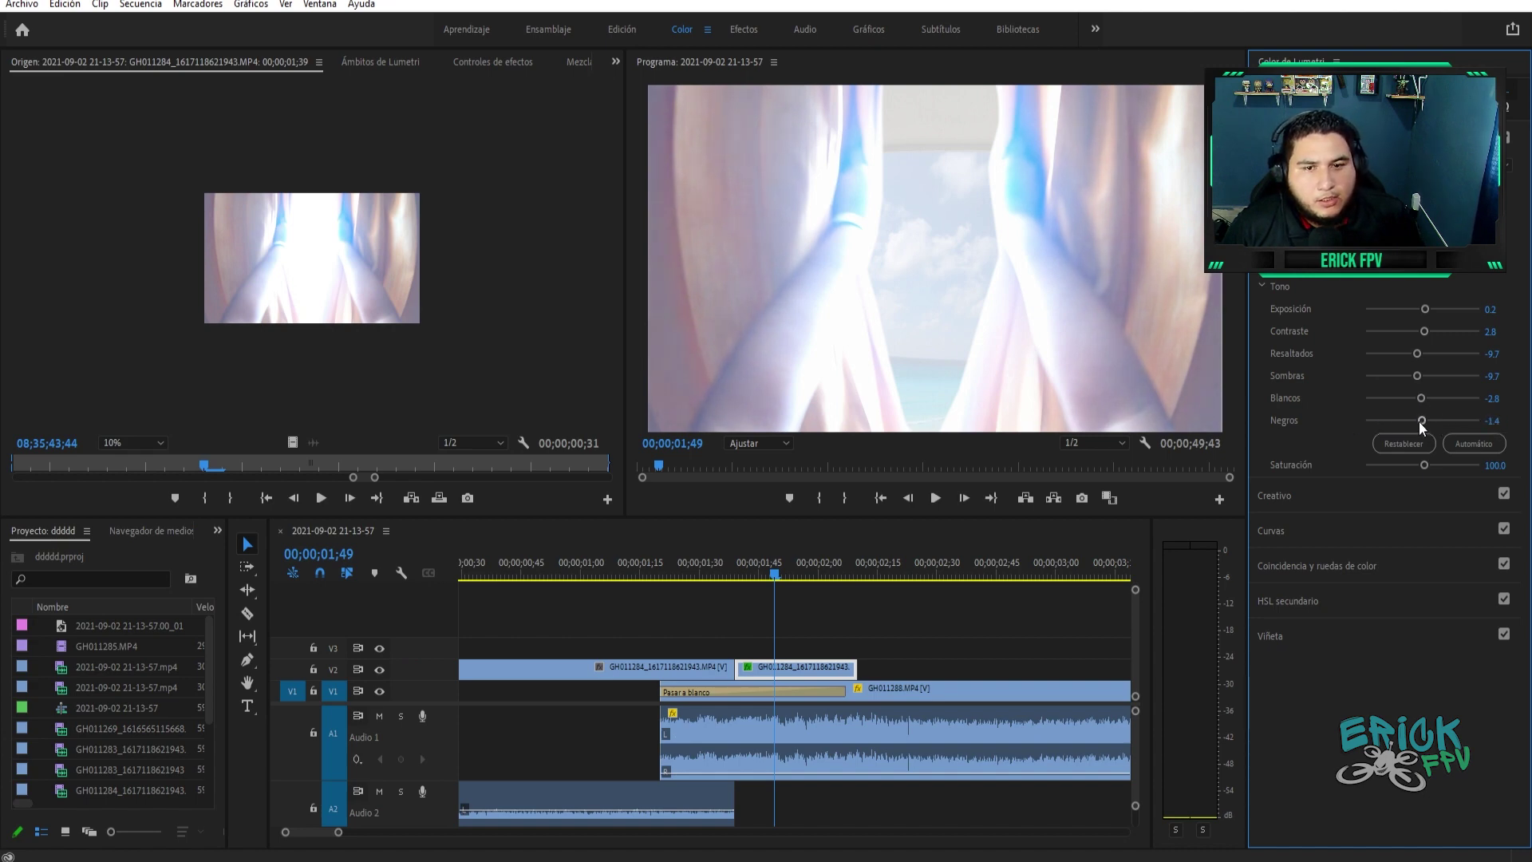
mouse_move(754, 568)
mouse_down()
mouse_move(756, 594)
mouse_move(828, 591)
mouse_move(633, 603)
mouse_up()
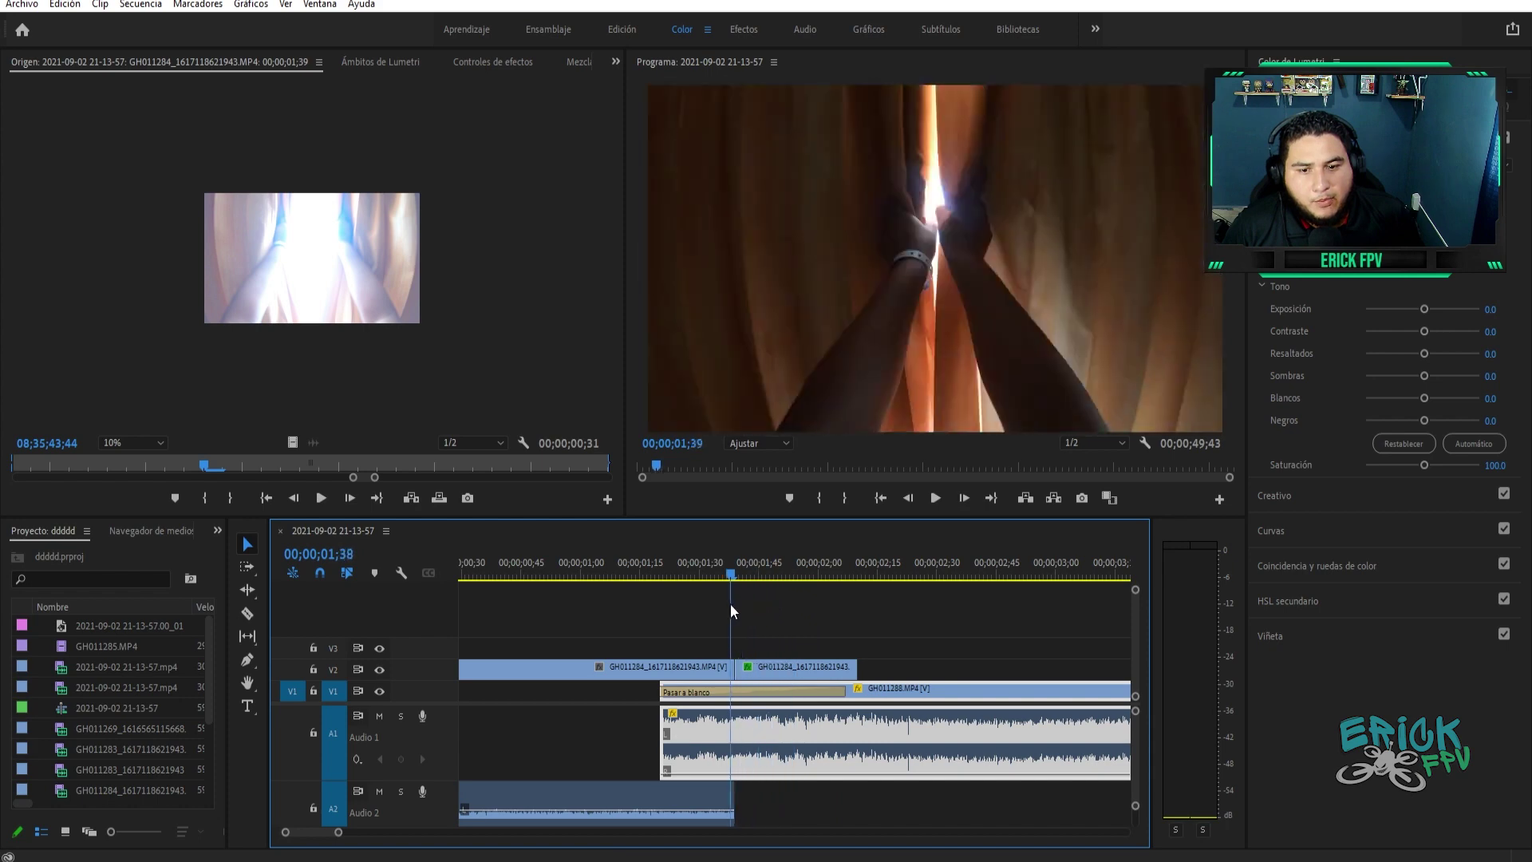